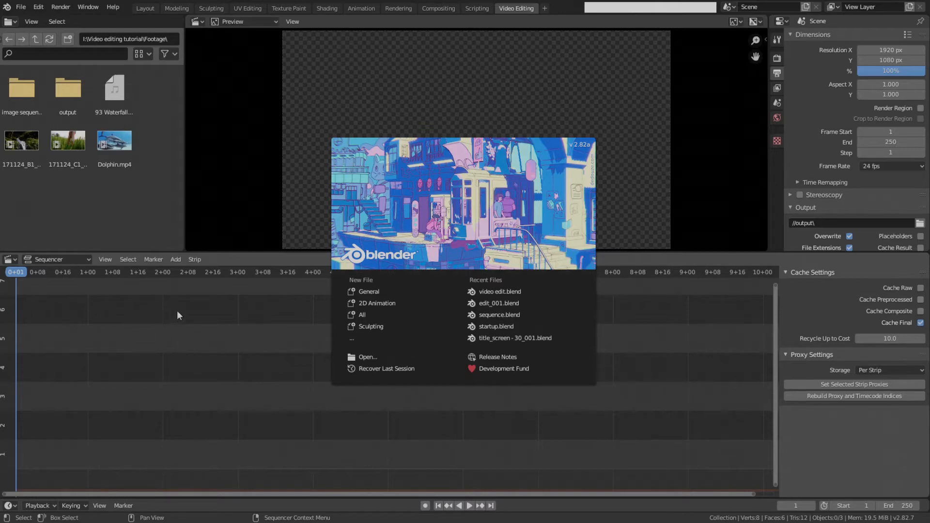
Step: Close the splash screen and add Dolphin.mp4 from the Footage folder window to the sequencer at the first frame
left_click(216, 314)
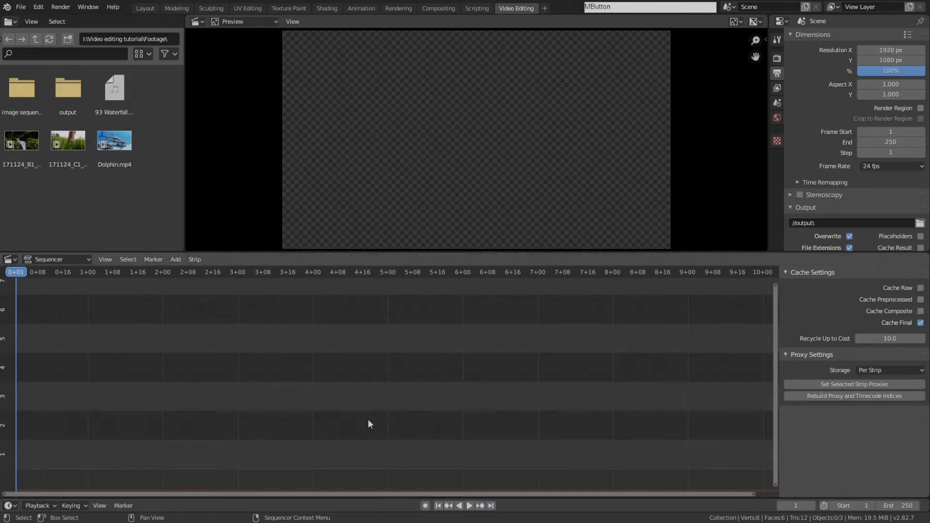
scroll(367, 420, "down", 3)
scroll(368, 419, "down", 1)
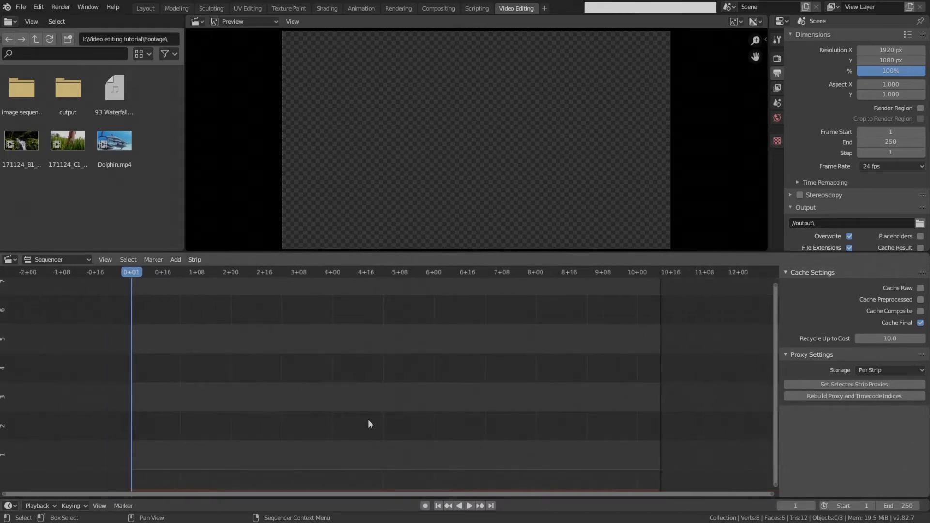
middle_click_drag(368, 420, 350, 419)
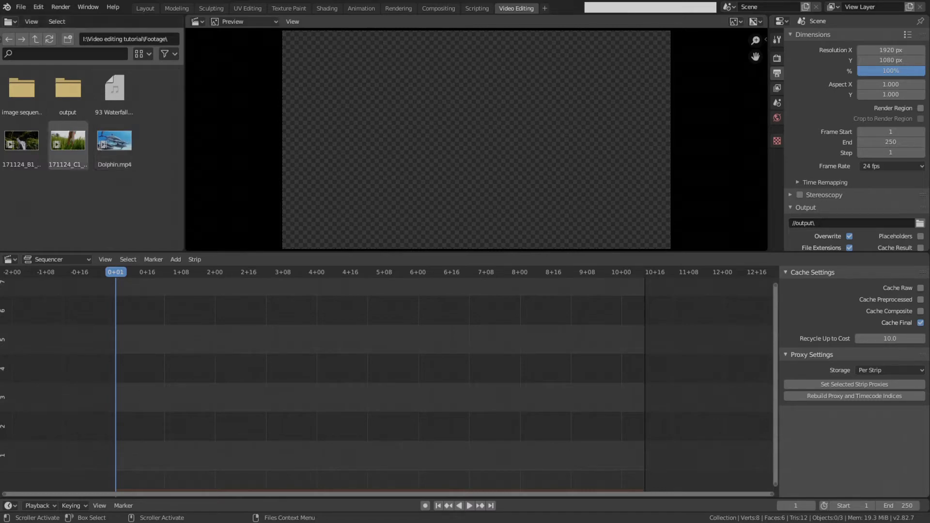
left_click_drag(0, 168, 227, 137)
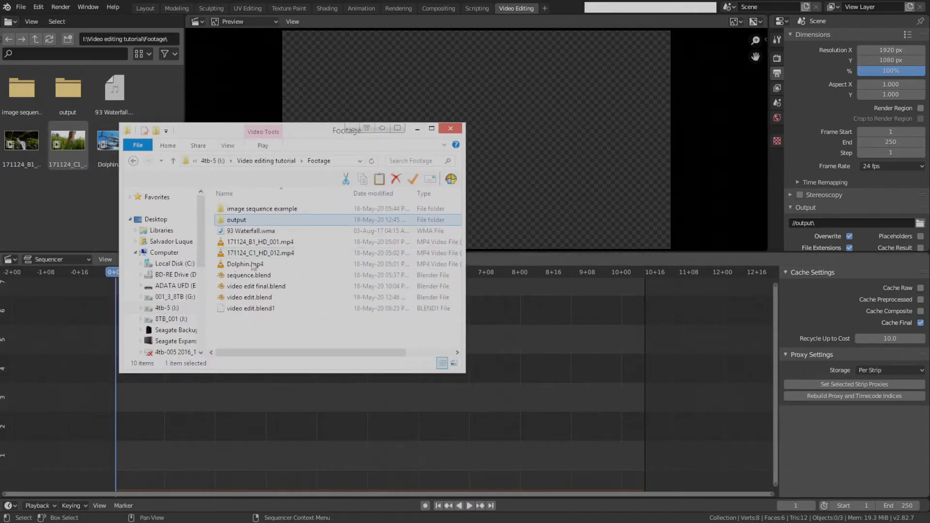
left_click_drag(310, 141, 333, 123)
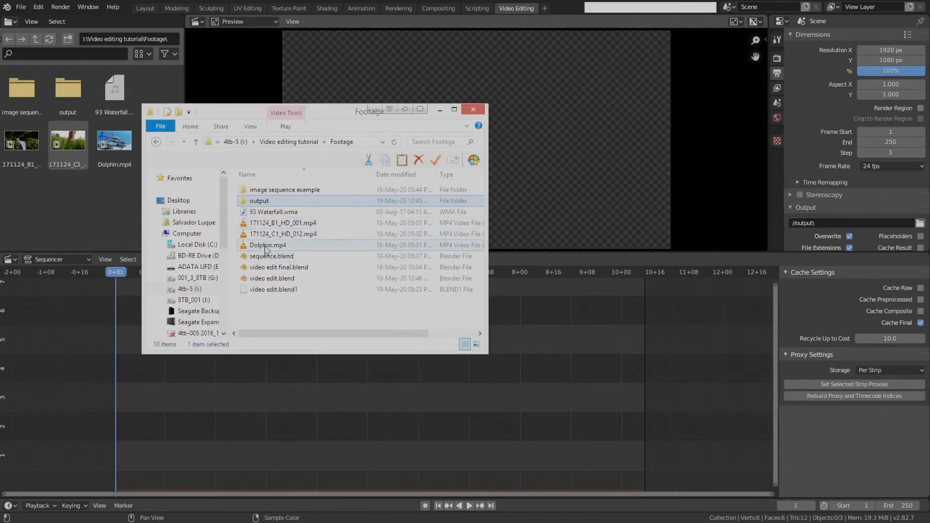
left_click_drag(266, 249, 284, 430)
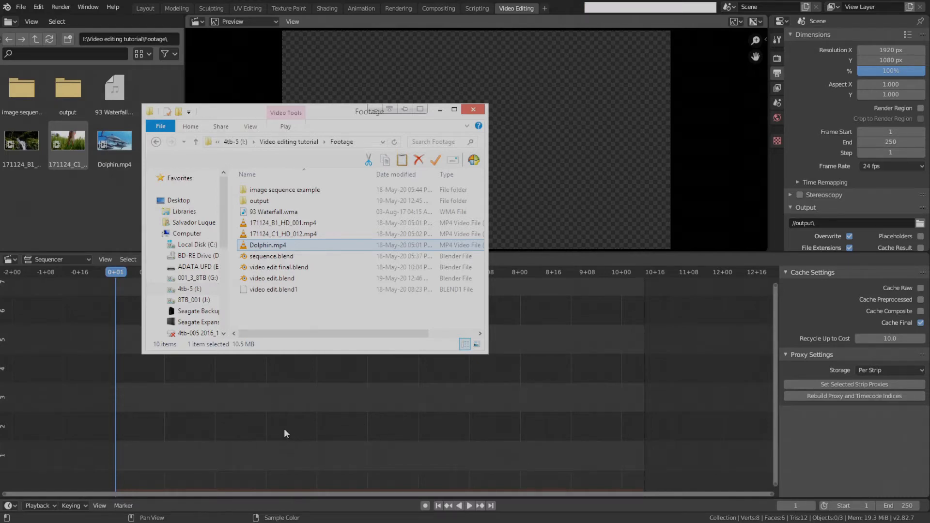
left_click_drag(285, 433, 282, 428)
left_click_drag(275, 127, 0, 193)
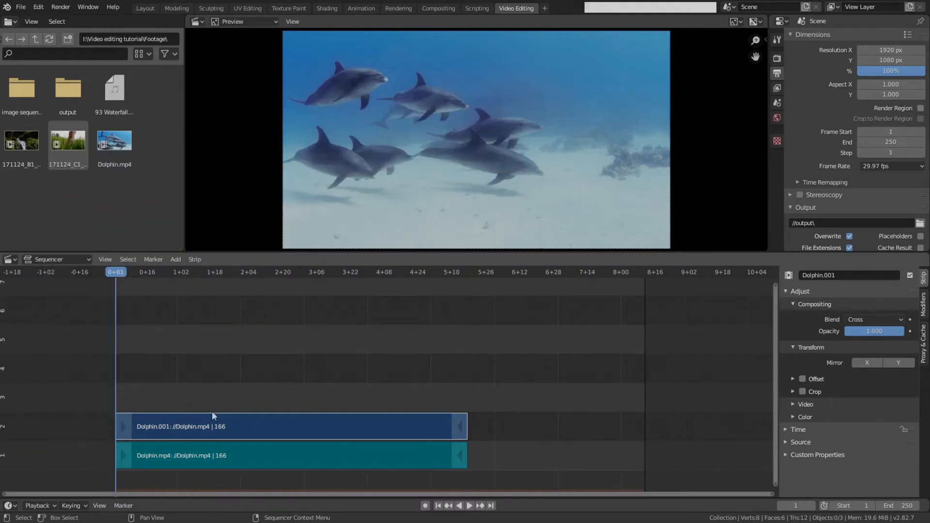
Step: Nudge the Dolphin video and audio strips slightly earlier and turn on Display Waveform for the Dolphin.mp4 audio strip
left_click_drag(217, 454, 212, 454)
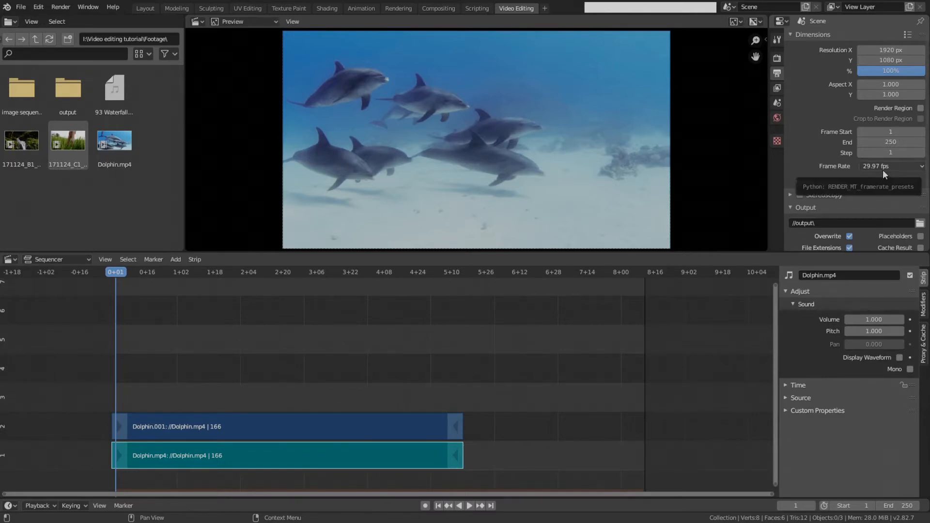
middle_click_drag(388, 427, 435, 392)
left_click(373, 434, "shift")
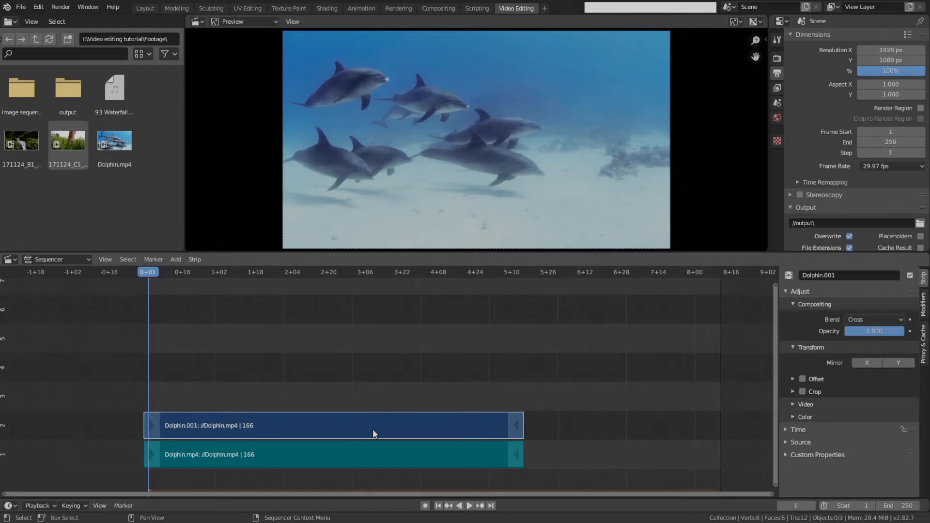
middle_click_drag(276, 377, 241, 391)
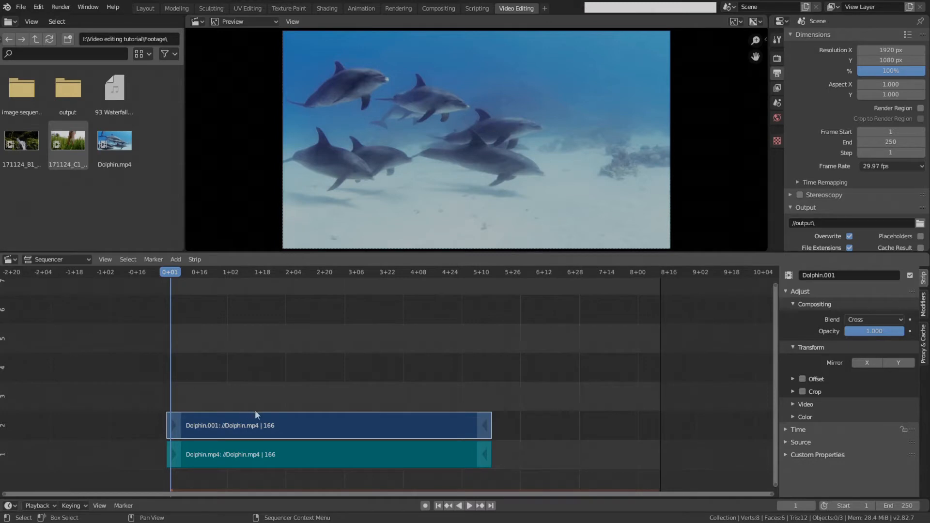
left_click(274, 455)
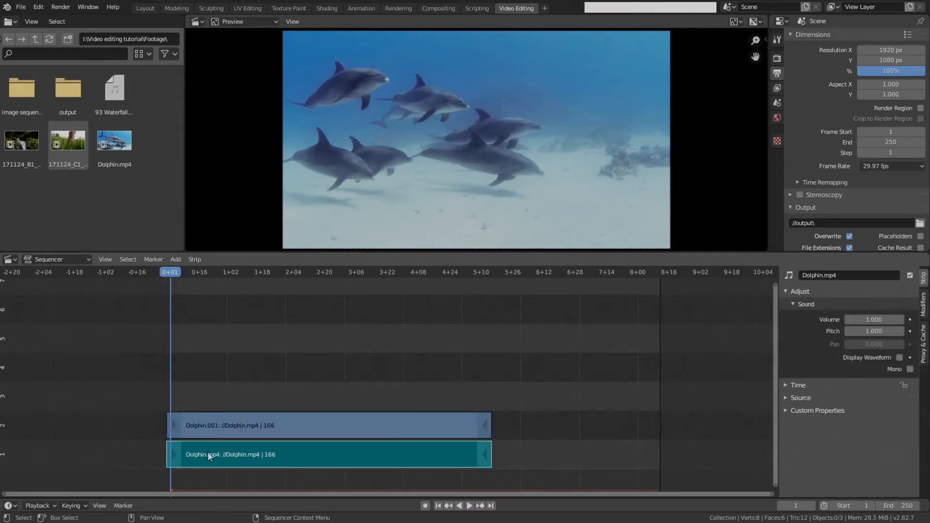
left_click(900, 359)
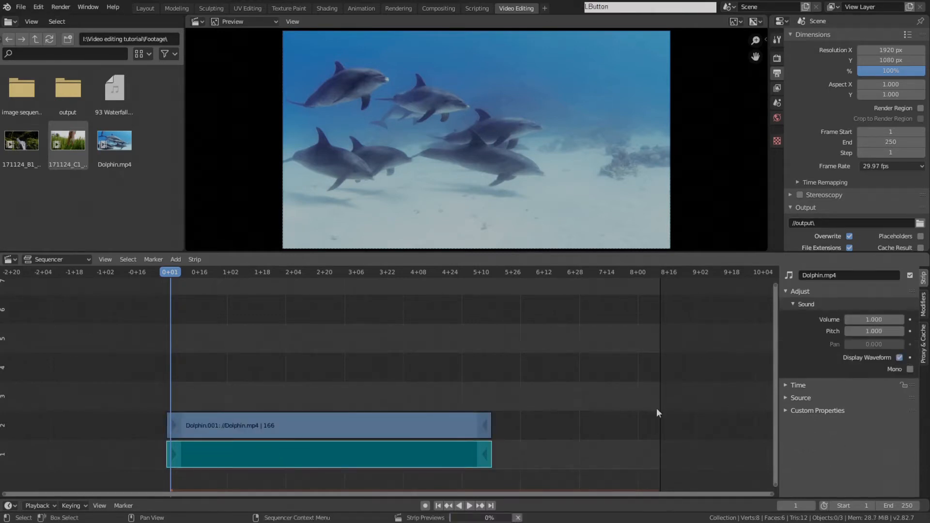
Step: Delete the Dolphin.mp4 audio strip from channel 1, keeping its video strip
middle_click_drag(593, 375, 571, 368)
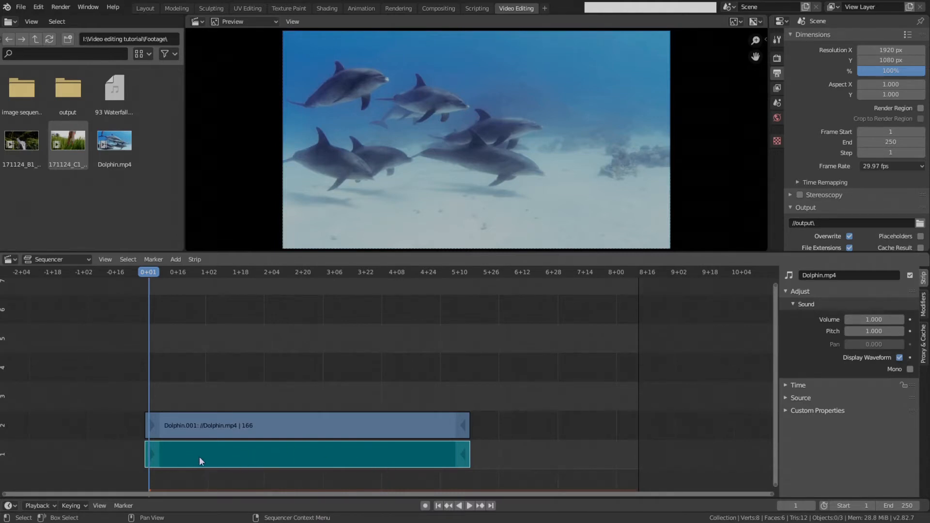
middle_click_drag(250, 454, 291, 448)
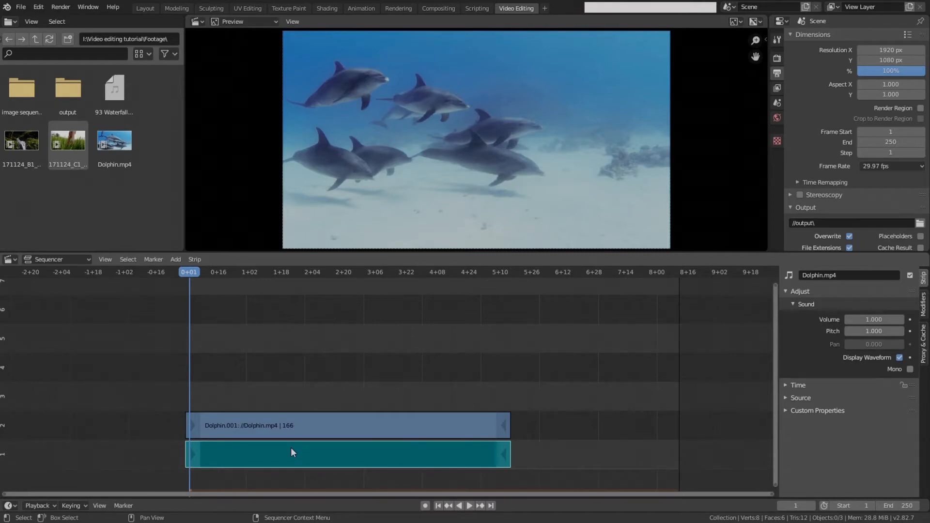
key("x")
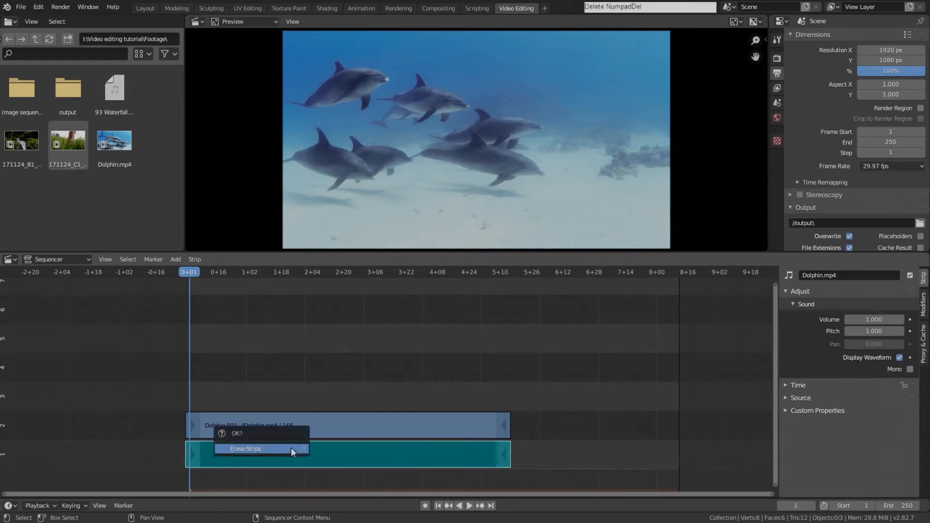
left_click(291, 449)
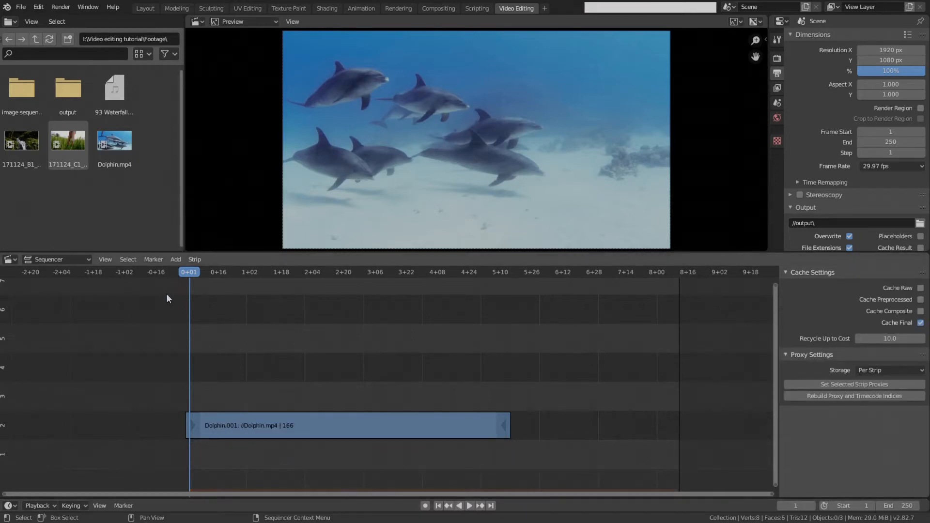
Step: Add 171124_B1_HD_001.mp4 to the sequencer above the Dolphin strip and delete its audio strip
middle_click_drag(151, 291, 219, 314, "ctrl")
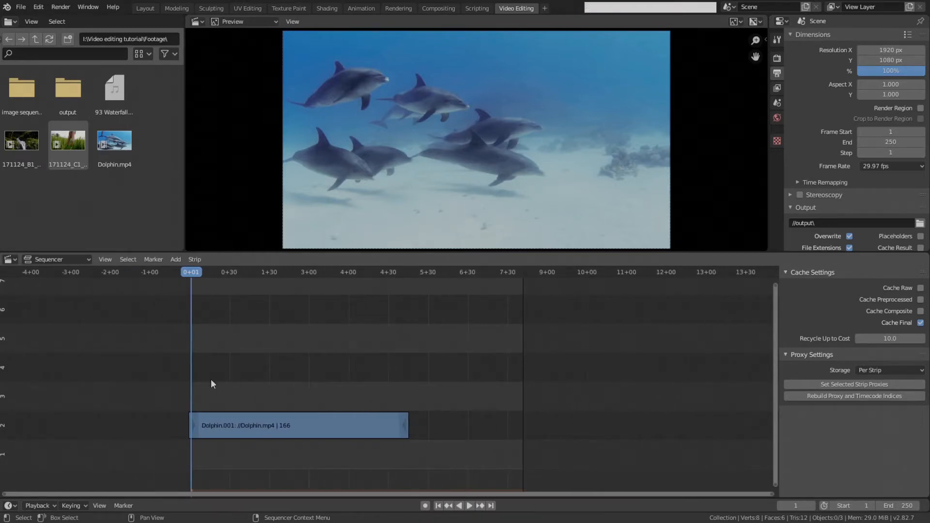
left_click_drag(26, 135, 237, 374)
left_click(264, 444)
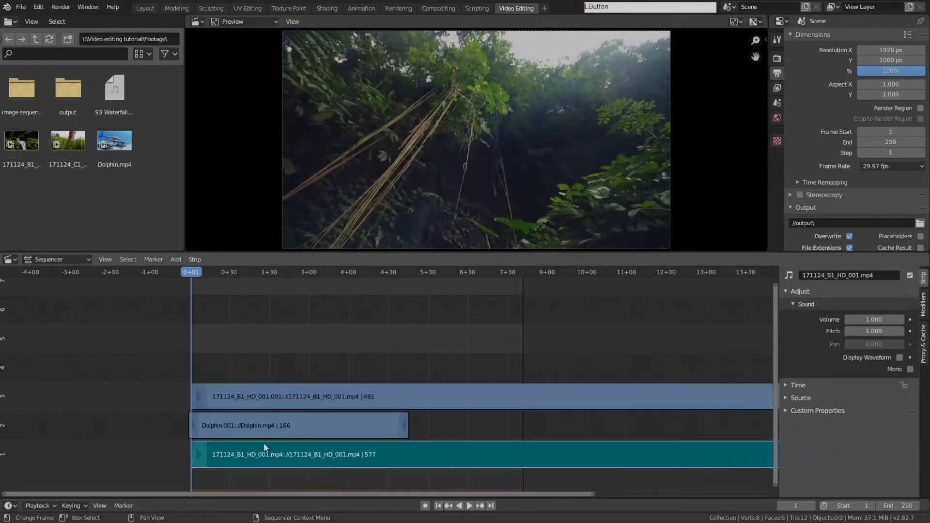
key("Delete")
left_click(260, 413)
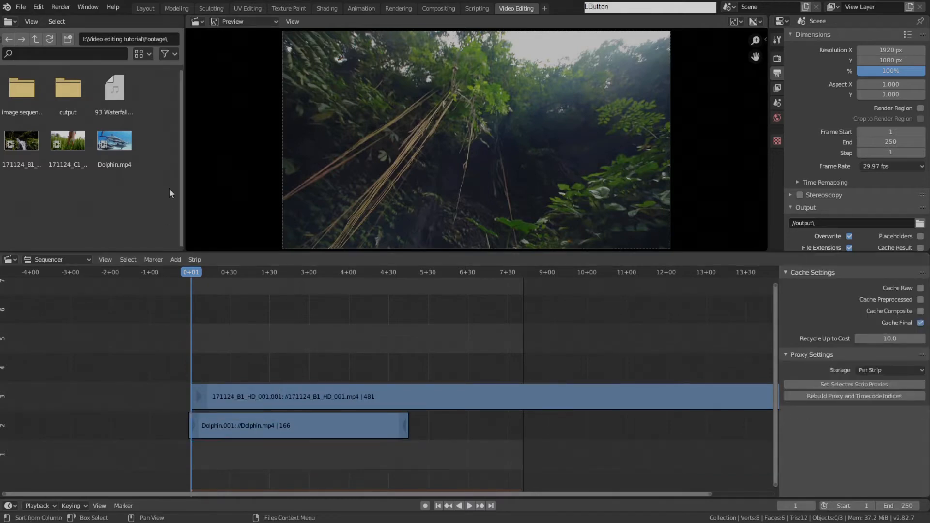
Step: Add a second copy of Dolphin.mp4 to channel 4 at the first frame and delete its audio strip
left_click_drag(114, 141, 252, 367)
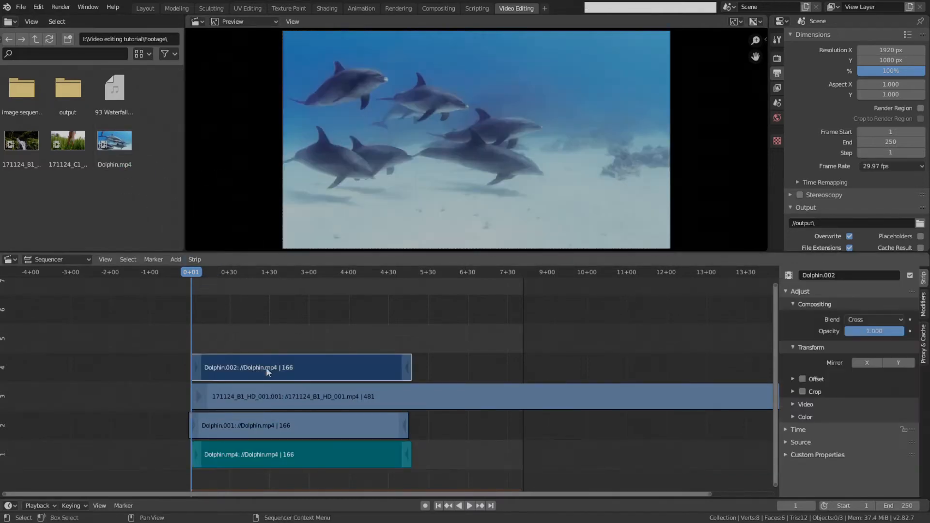
left_click(270, 459)
key("Delete")
key("Return")
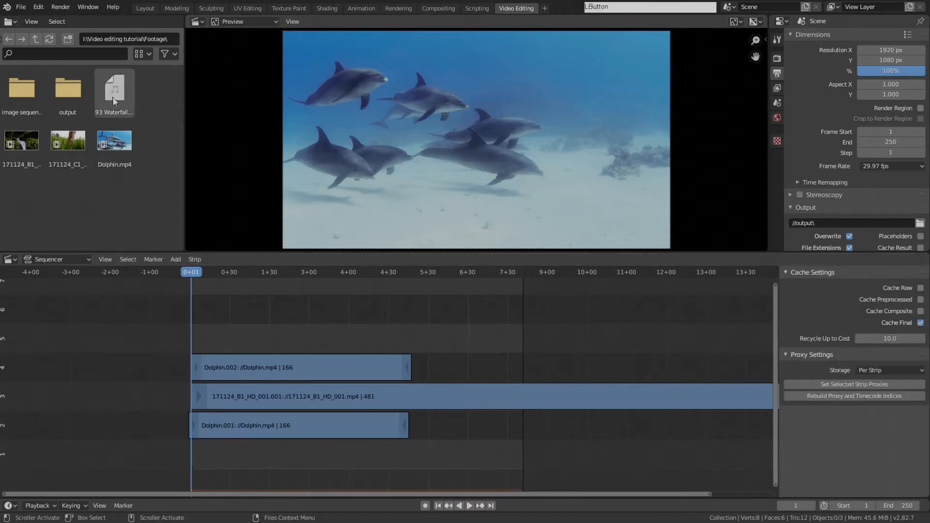
Step: Add the 93 Waterfall.wma audio file to the sequencer and turn on Display Waveform for it
left_click_drag(113, 97, 296, 446)
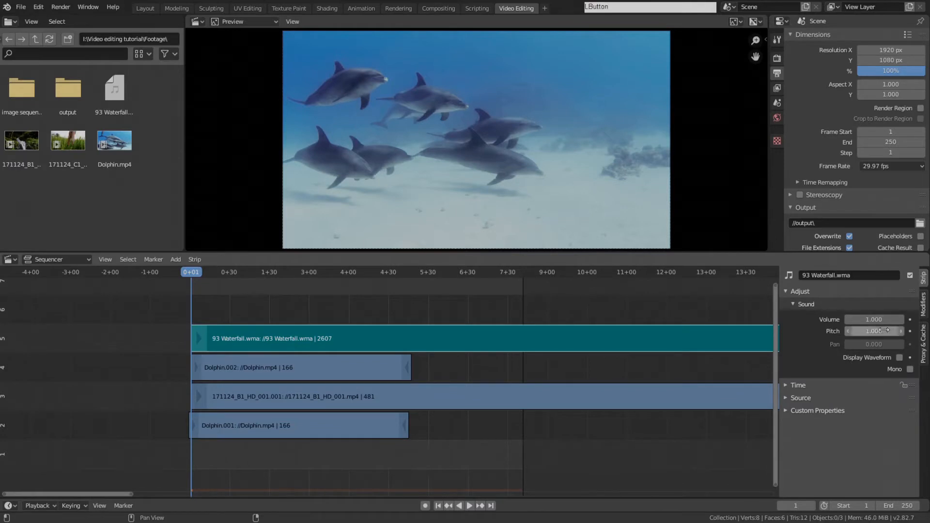
left_click(899, 359)
middle_click_drag(546, 357, 344, 340)
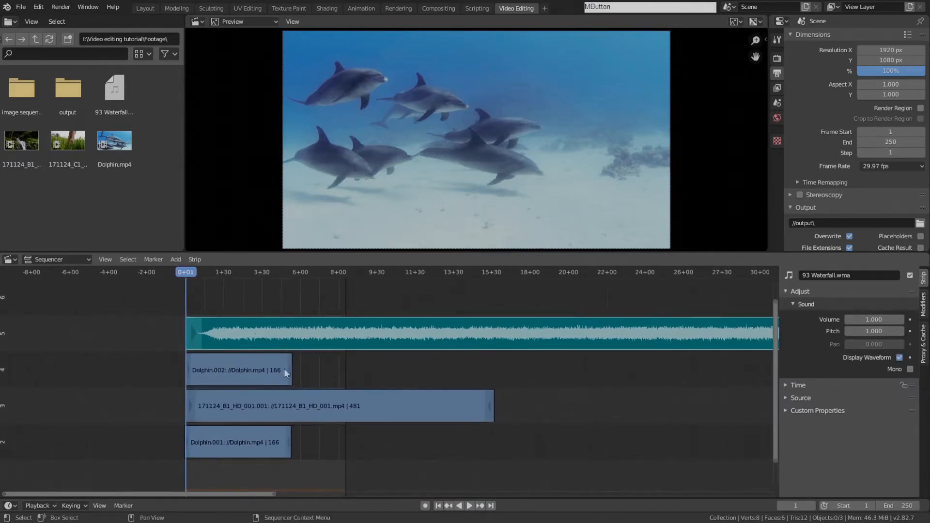
middle_click_drag(258, 361, 282, 374)
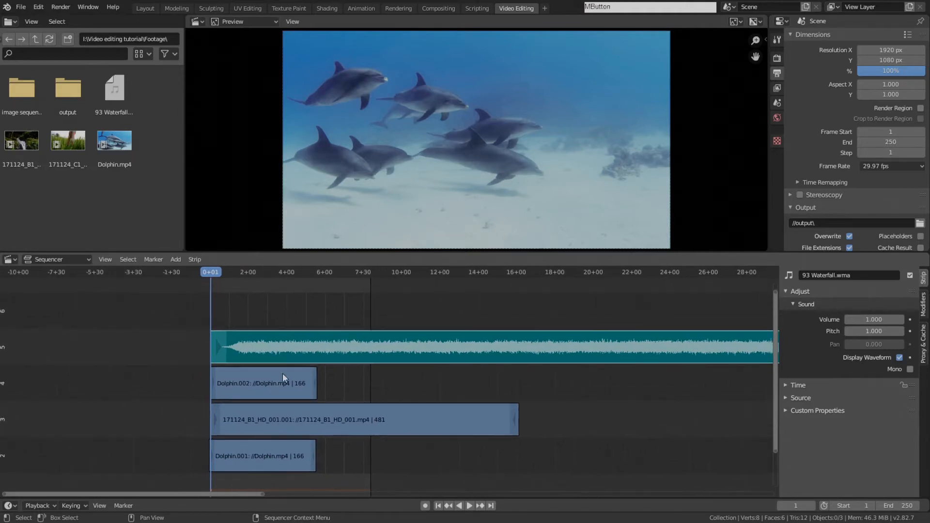
scroll(280, 367, "up", 2)
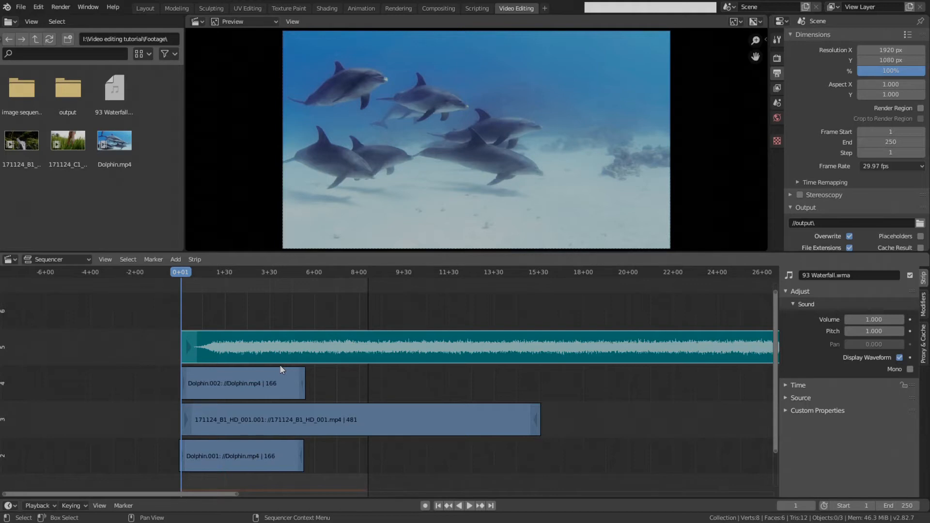
middle_click_drag(285, 351, 234, 348)
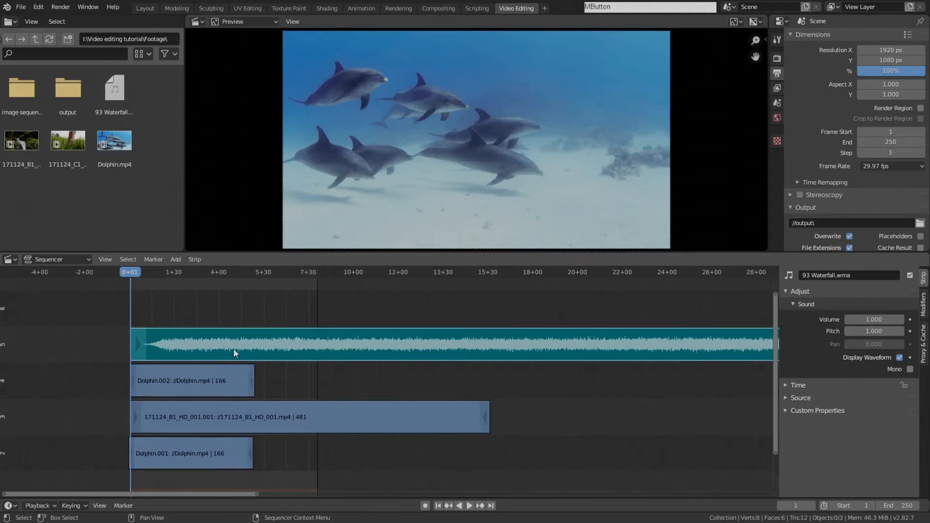
Step: Turn on Audio Scrubbing and set the playback sync mode to AV-sync
left_click(46, 506)
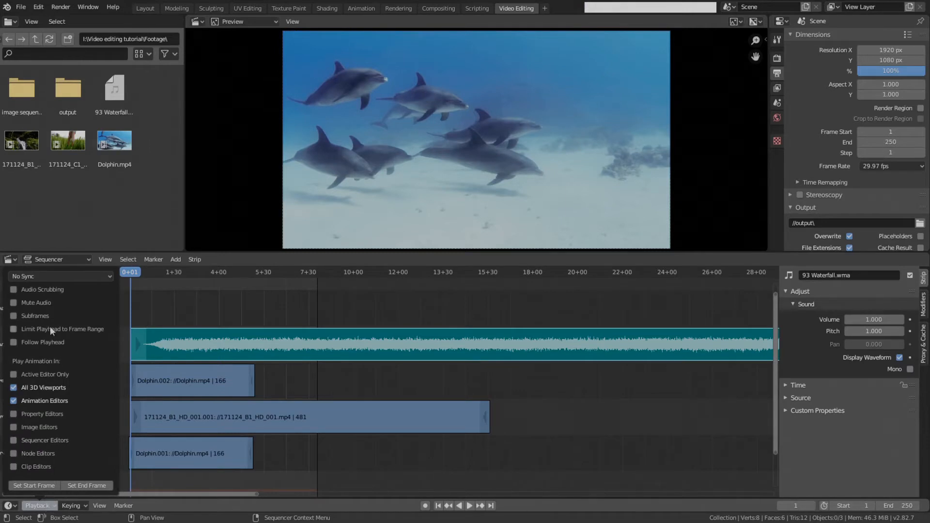
left_click(14, 291)
left_click(38, 277)
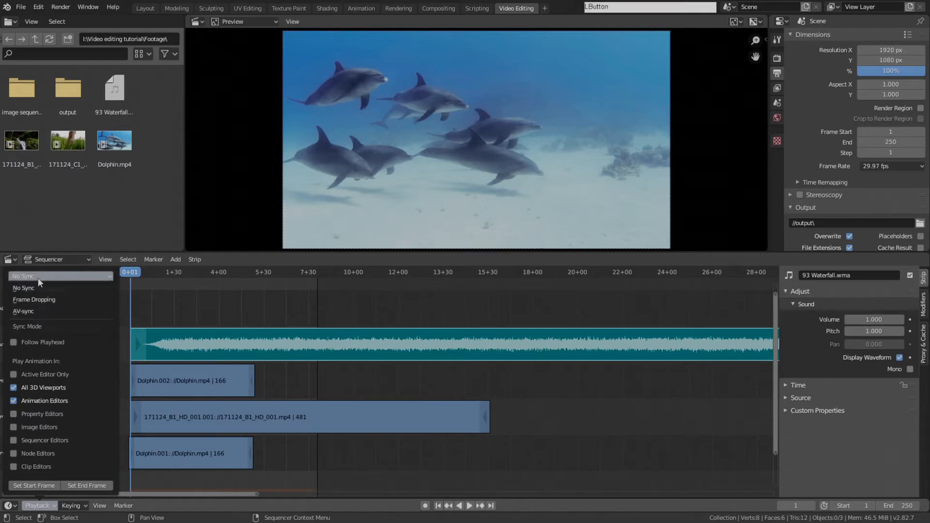
left_click(28, 312)
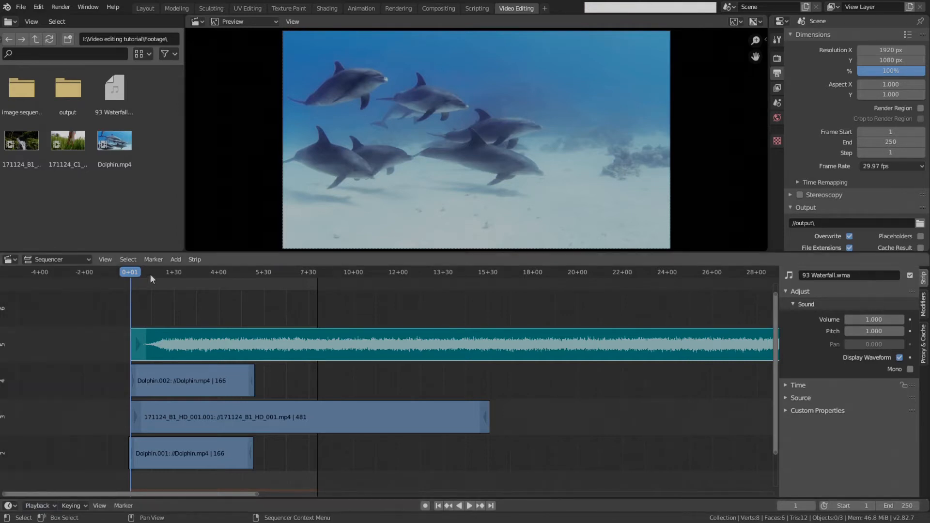
Step: Play the sequence and scrub the playhead back and forth to check picture and sound playback
key("space")
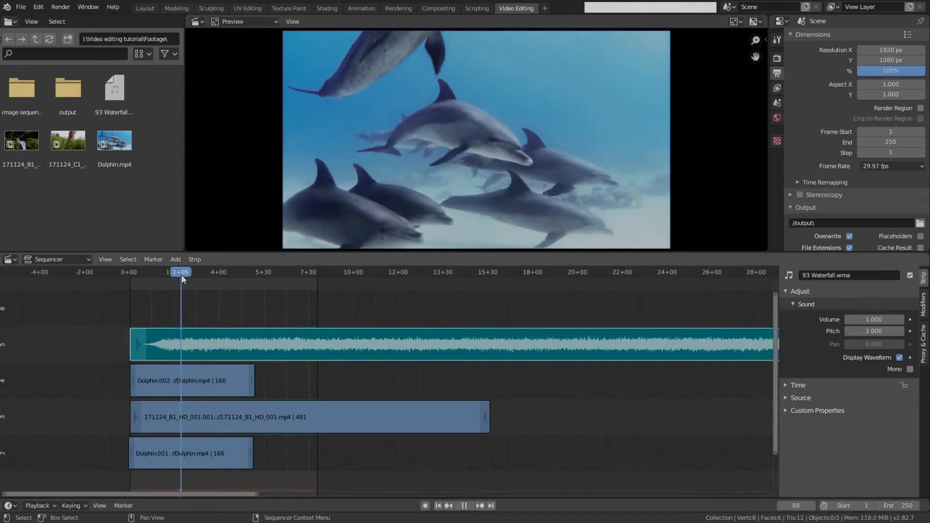
key("space")
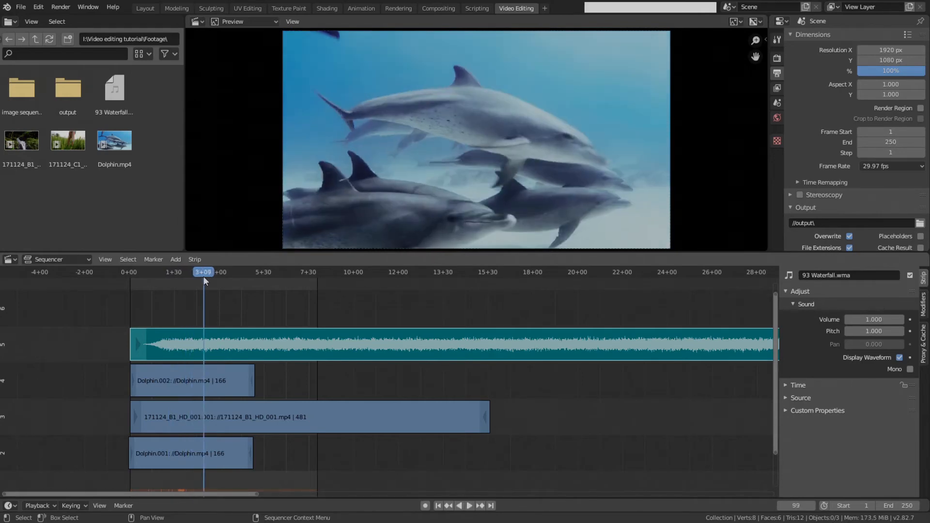
left_click_drag(204, 276, 164, 276)
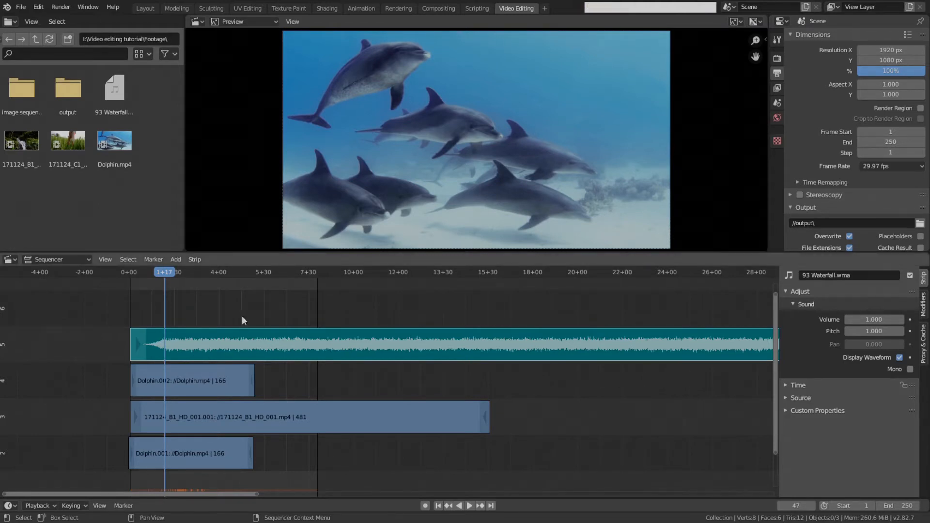
middle_click_drag(219, 309, 199, 308)
key("space")
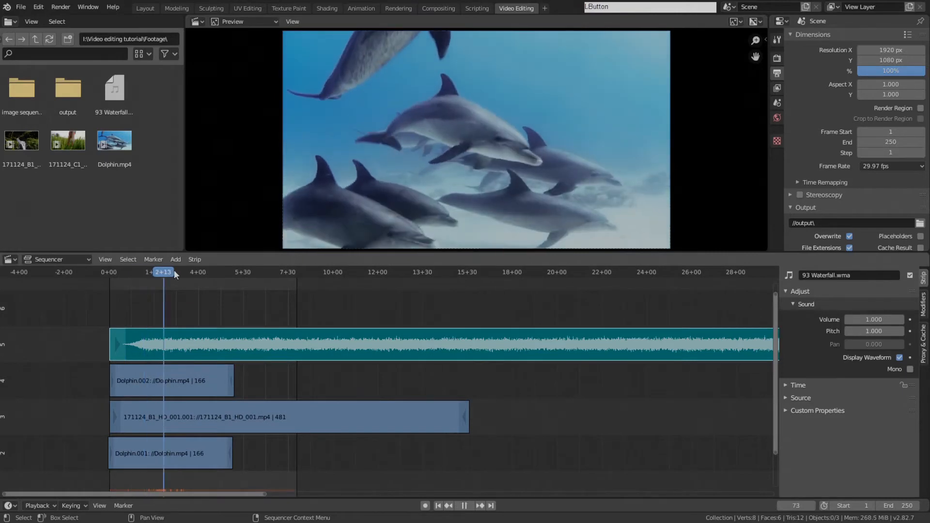
left_click_drag(222, 277, 174, 273)
Step: Move the 93 Waterfall.wma audio strip down to channel 1, below the video strips
scroll(252, 315, "up", 3)
middle_click_drag(228, 321, 297, 319)
middle_click_drag(259, 343, 313, 328)
scroll(333, 345, "down", 4)
scroll(353, 330, "down", 3)
left_click_drag(353, 330, 356, 484)
Step: Move the 171124_B1_HD_001.001 and Dolphin.002 strips together to start just after the end of the Dolphin.001 strip
middle_click_drag(348, 412, 309, 382)
scroll(383, 382, "up", 2)
scroll(384, 394, "up", 2)
scroll(404, 401, "up", 1)
left_click(309, 382)
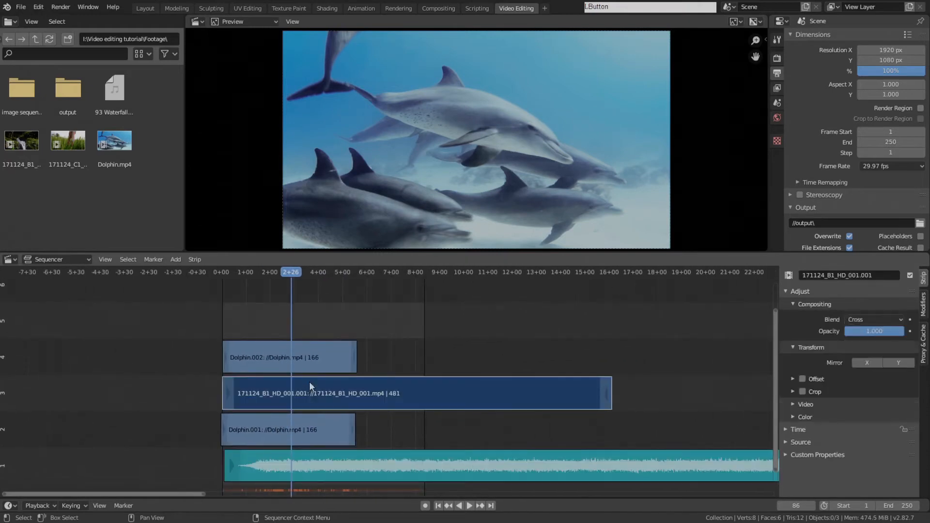
left_click(319, 356, "shift")
key("g")
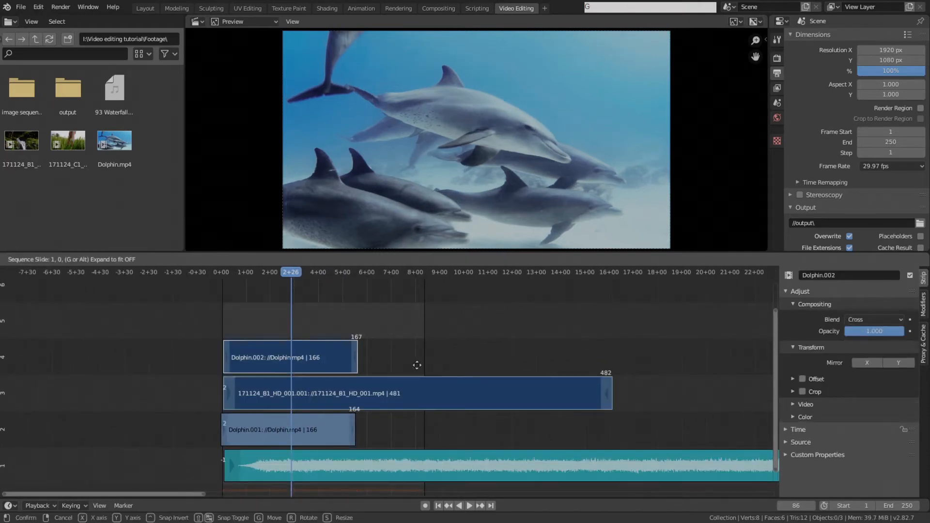
left_click(455, 362)
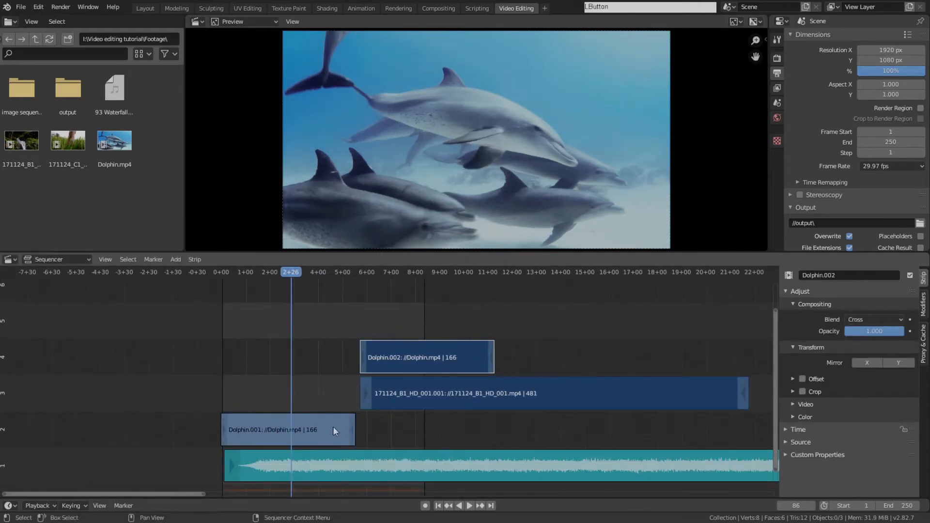
Step: Shift all three video strips about 2.5 seconds later, leaving an empty gap at the start of the timeline
left_click(406, 359)
key("g")
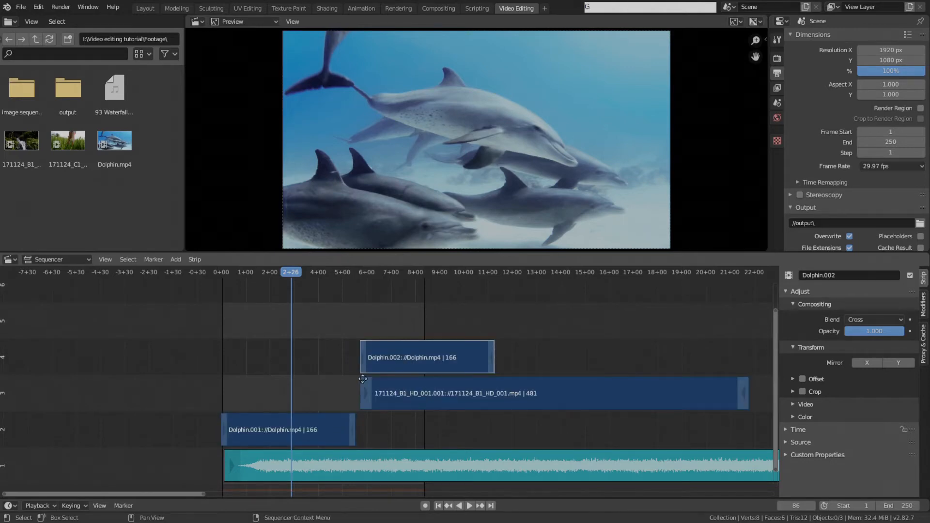
left_click(381, 374)
scroll(373, 373, "up", 3)
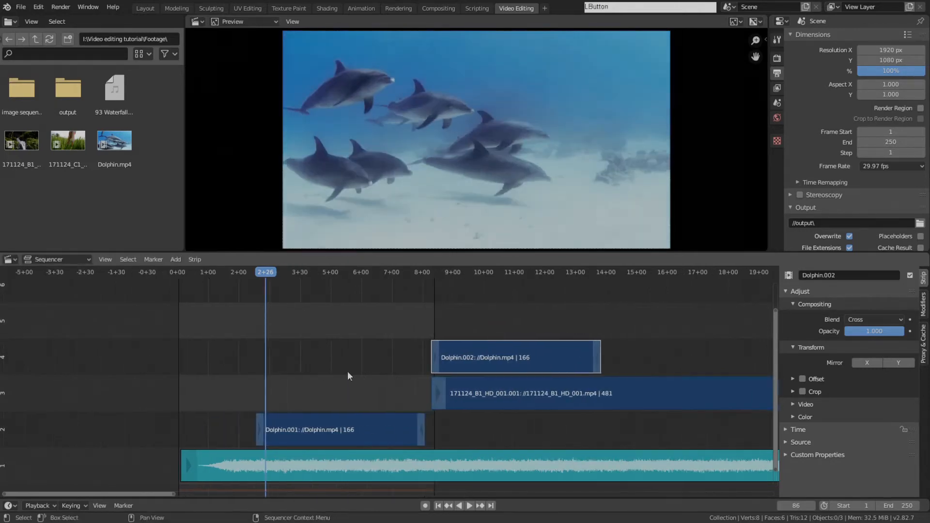
mouse_move(347, 372)
middle_mouse_down("ctrl")
mouse_move(414, 372)
mouse_move(340, 370)
middle_mouse_up("ctrl")
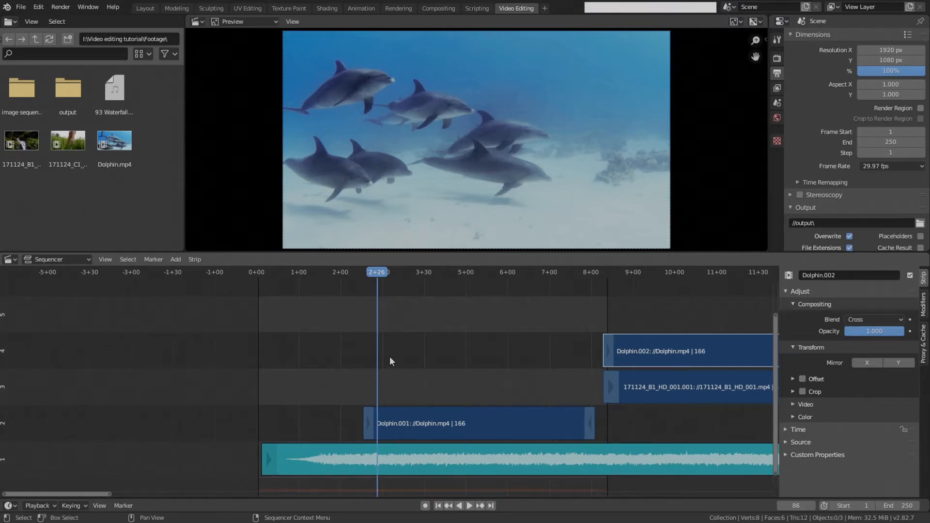
scroll(300, 343, "down", 1, "ctrl")
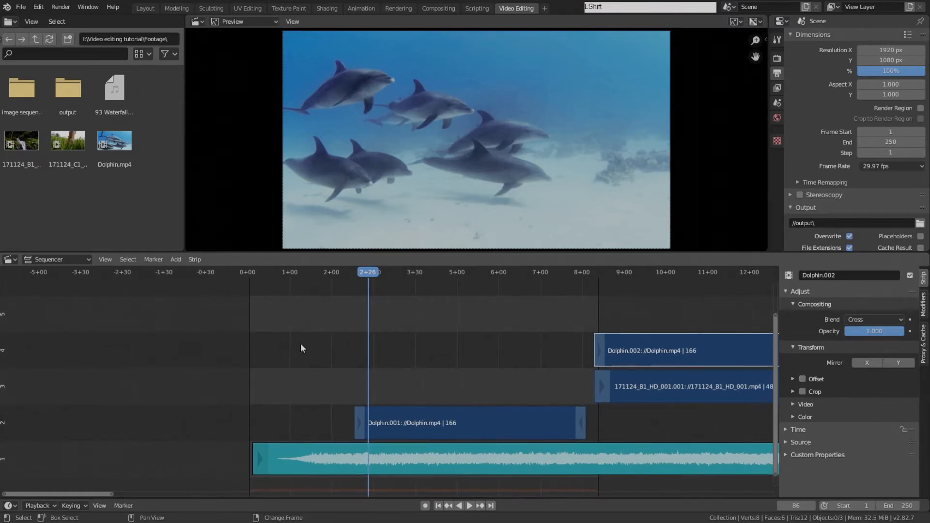
Step: Jump to frame 1 and add a Color strip there on channel 2, in the gap before Dolphin.001
key("shift+Left")
mouse_move(301, 347)
middle_mouse_down()
mouse_move(260, 336)
mouse_move(372, 357)
mouse_move(264, 364)
mouse_move(295, 362)
middle_mouse_up()
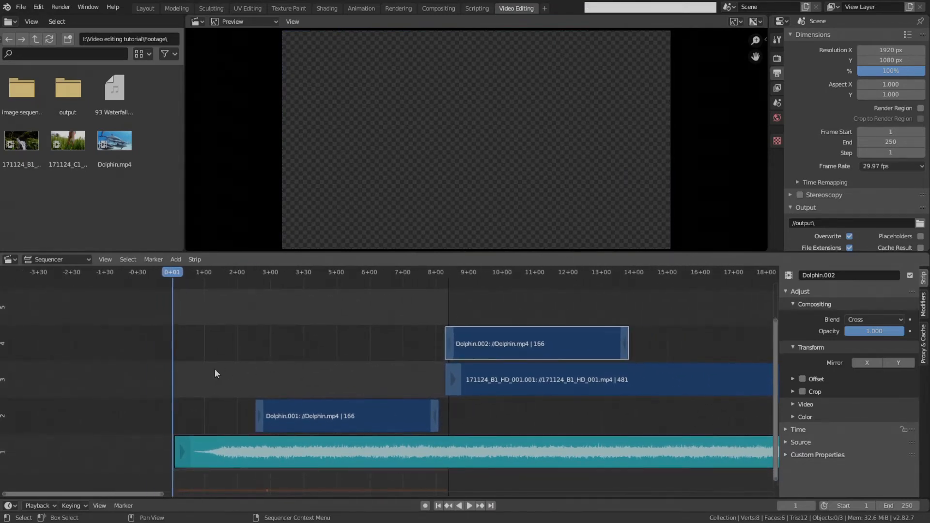
middle_click_drag(216, 371, 239, 361)
key("shift+a")
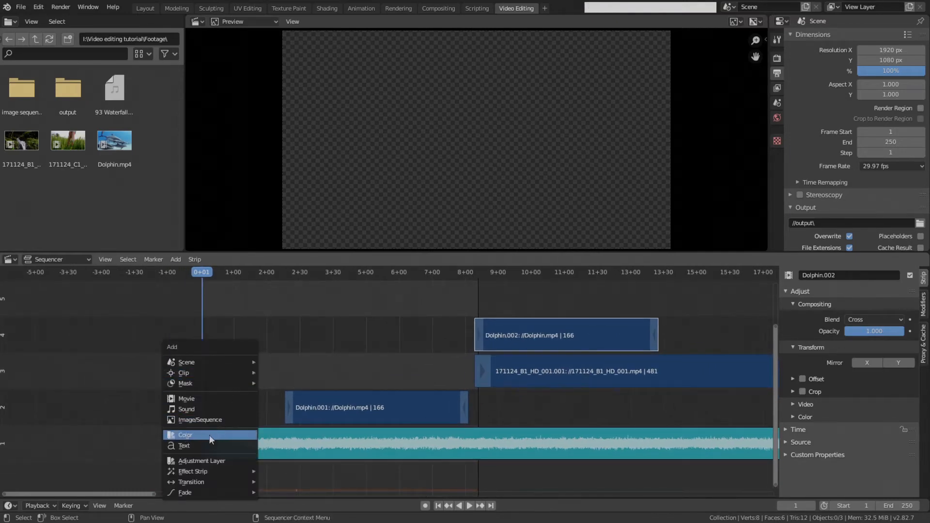
key("Escape")
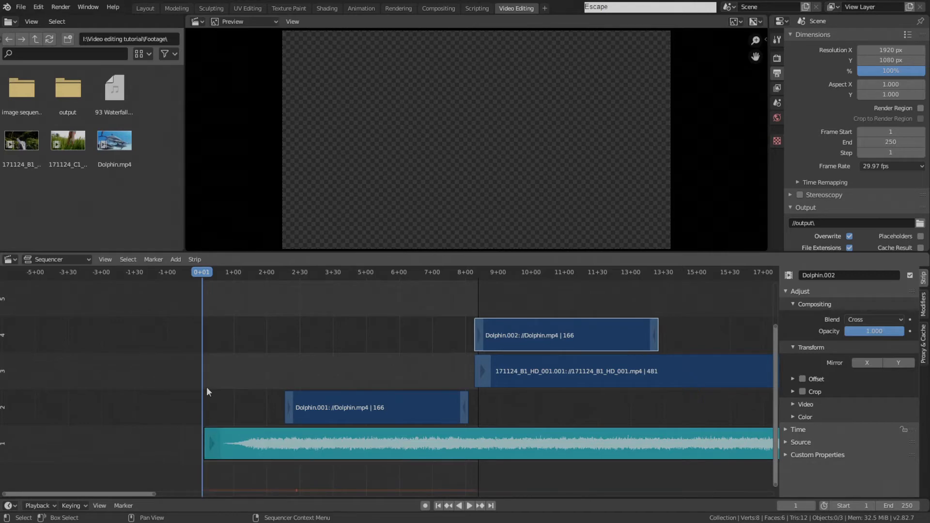
scroll(184, 383, "right", 1, "ctrl")
left_click(176, 259)
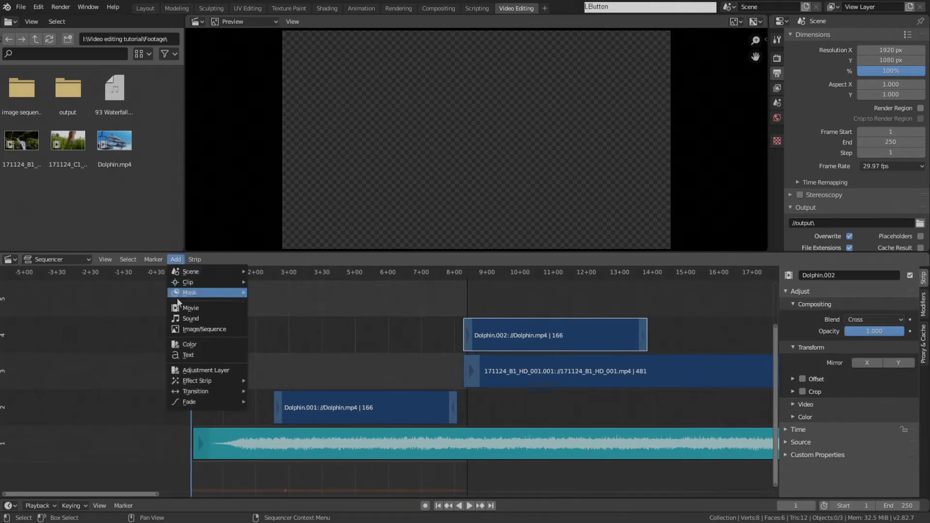
mouse_move(245, 362)
middle_mouse_down()
mouse_move(264, 361)
mouse_move(248, 367)
middle_mouse_up()
key("shift+a")
left_click(193, 441)
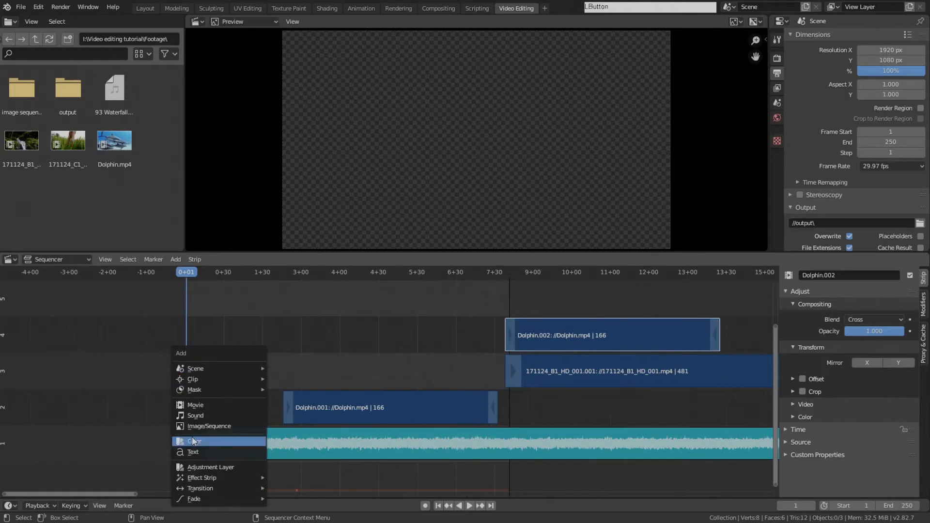
left_click(216, 406)
Step: Examine the new black Color strip, its colour setting and its place relative to the video strips
scroll(216, 405, "up", 2)
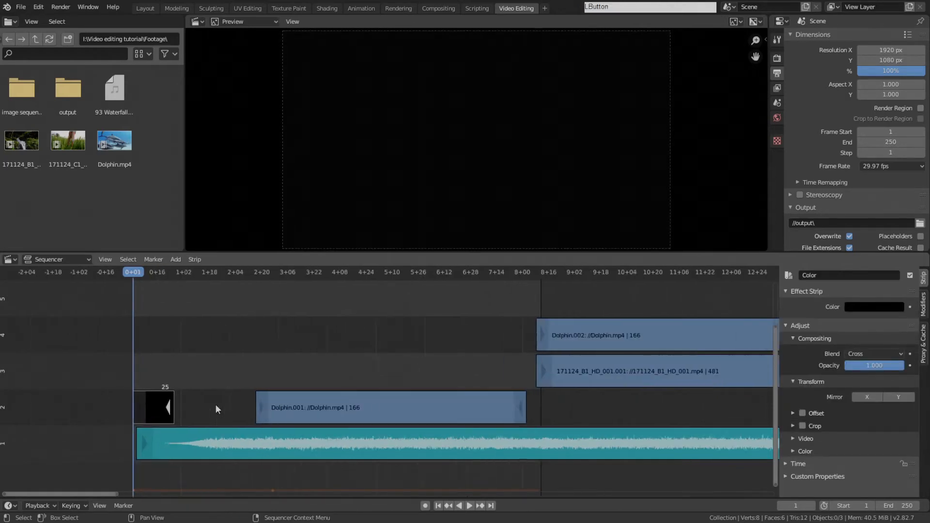
middle_click_drag(216, 406, 317, 388)
scroll(318, 389, "up", 2)
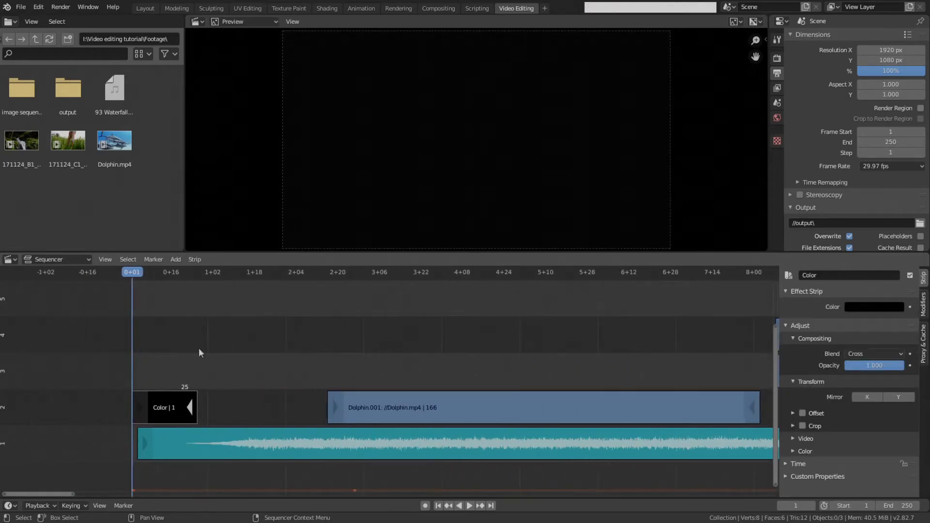
scroll(168, 393, "down", 2)
middle_click_drag(233, 399, 196, 395)
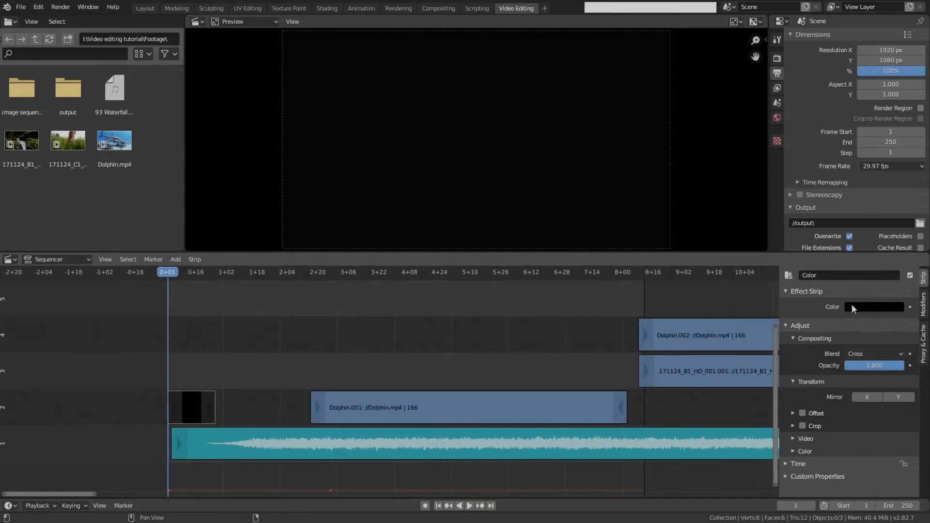
middle_click_drag(569, 343, 420, 349)
middle_click_drag(328, 353, 476, 352)
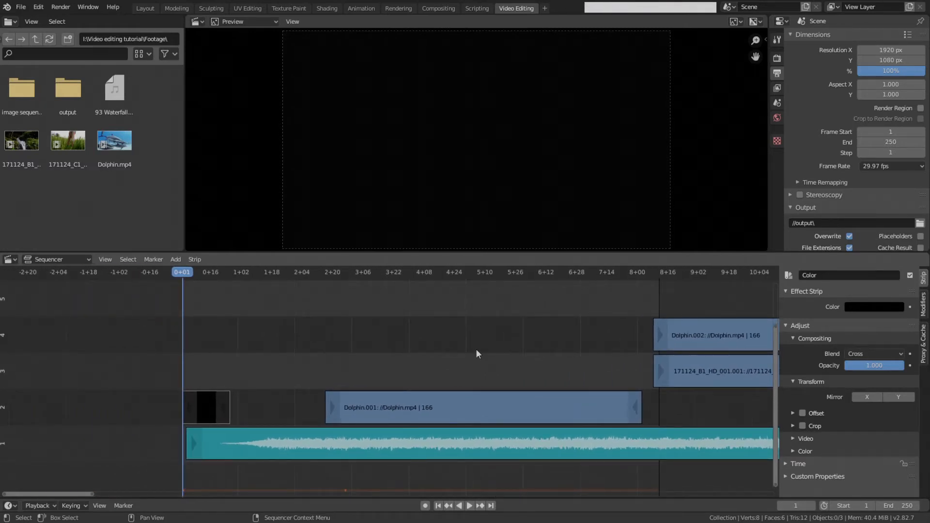
scroll(522, 341, "down", 5)
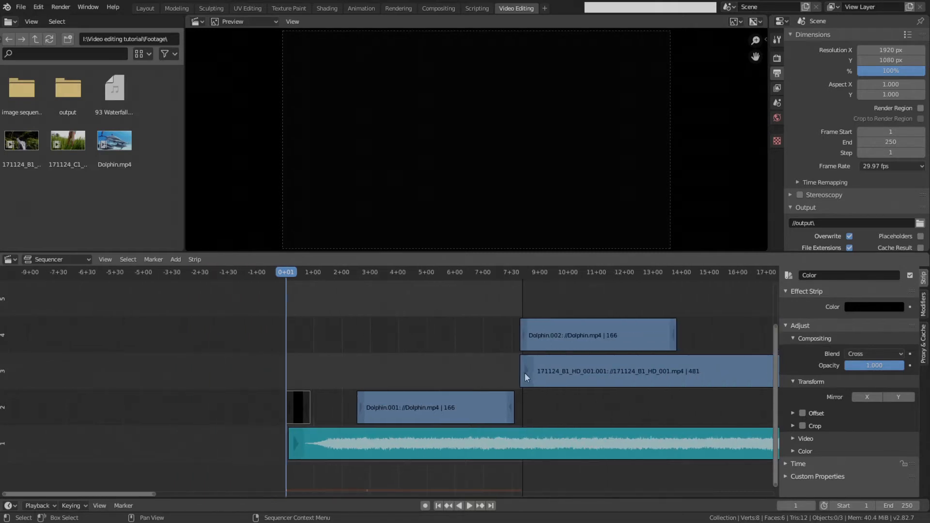
Step: Move the Dolphin.001 strip up to channel 5, starting at about frame 186
middle_click_drag(581, 368, 627, 365)
left_click(628, 364)
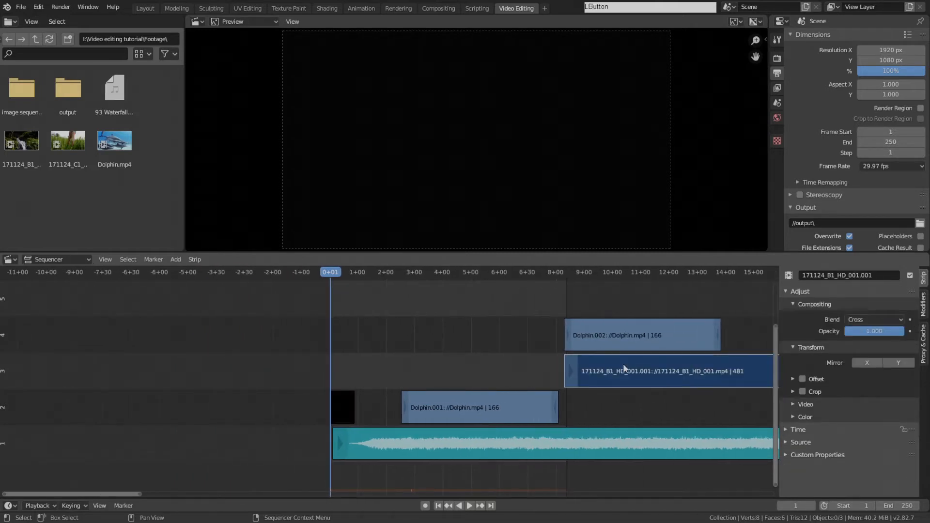
scroll(567, 361, "down", 5)
middle_click_drag(550, 361, 431, 396)
scroll(433, 358, "down", 2)
scroll(415, 402, "up", 4)
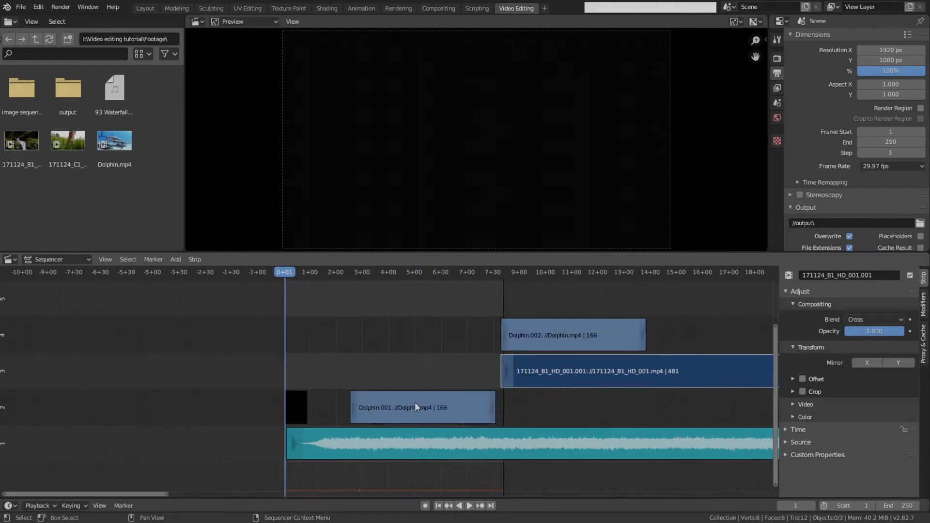
left_click(416, 404)
key("g")
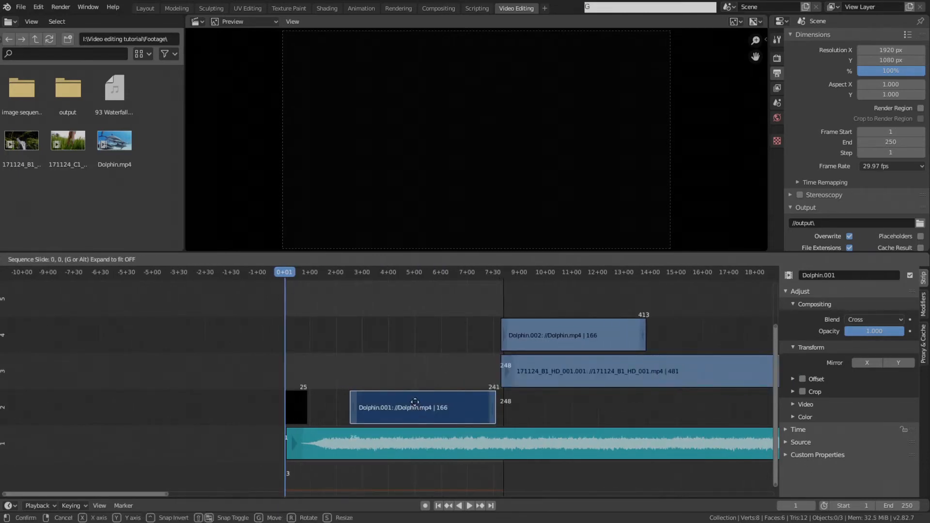
left_click(512, 299)
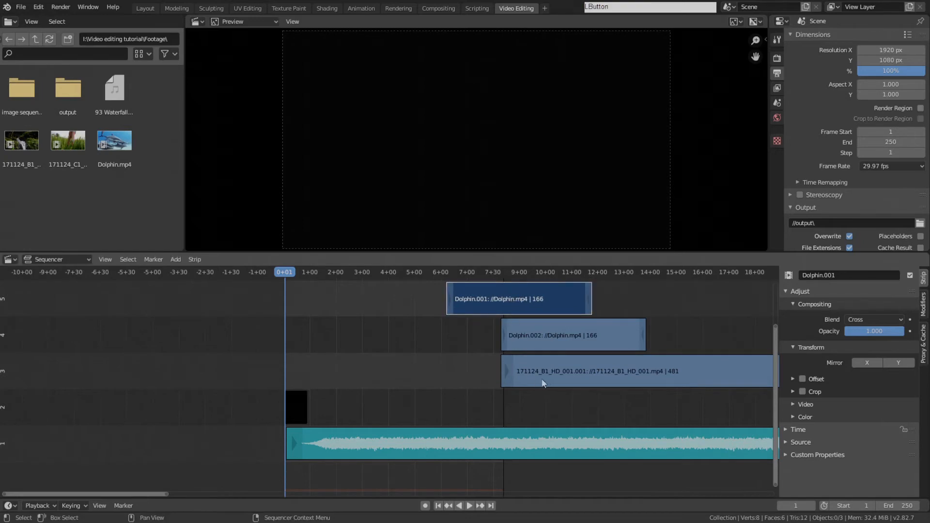
Step: Move the 171124_B1_HD_001.001 strip earlier on channel 3 to start just after the Color strip, and place the playhead at frame 57
left_click(551, 374)
left_click(553, 339)
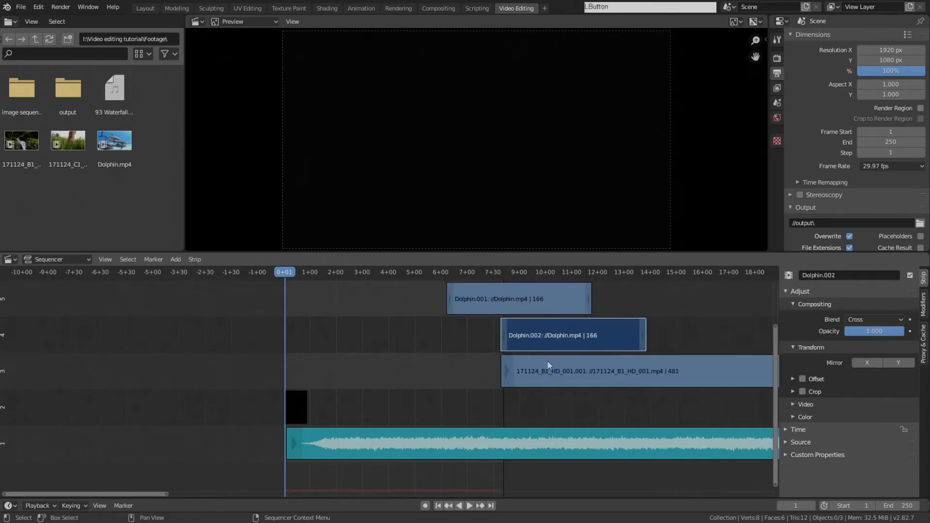
left_click(546, 362)
left_click_drag(517, 375, 315, 363)
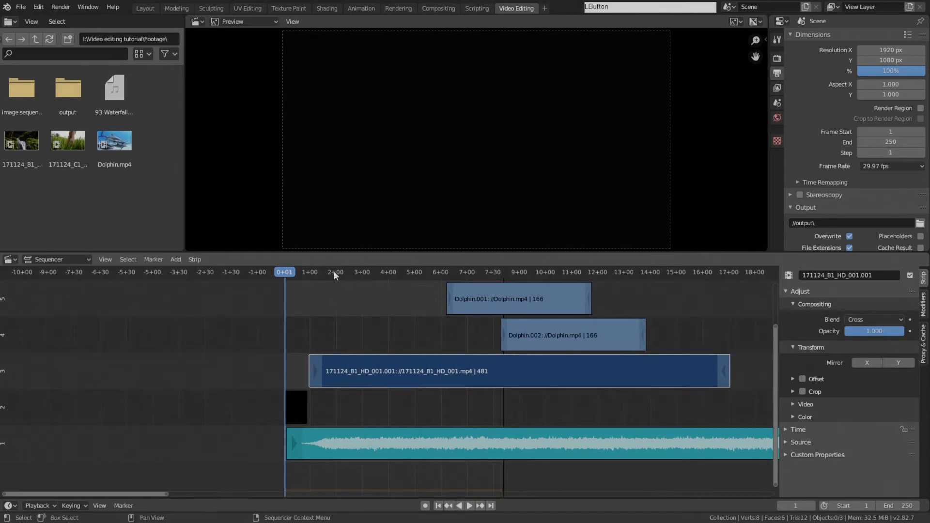
key("space")
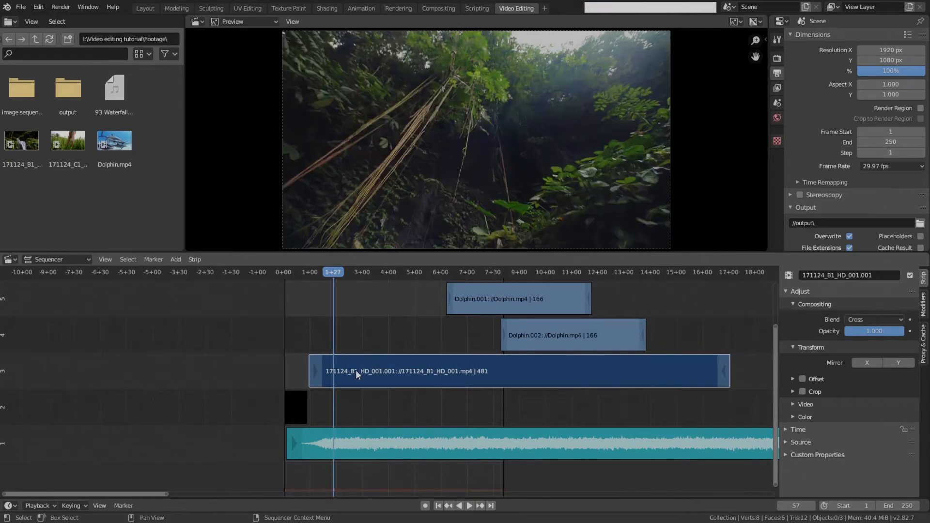
scroll(388, 354, "up", 2)
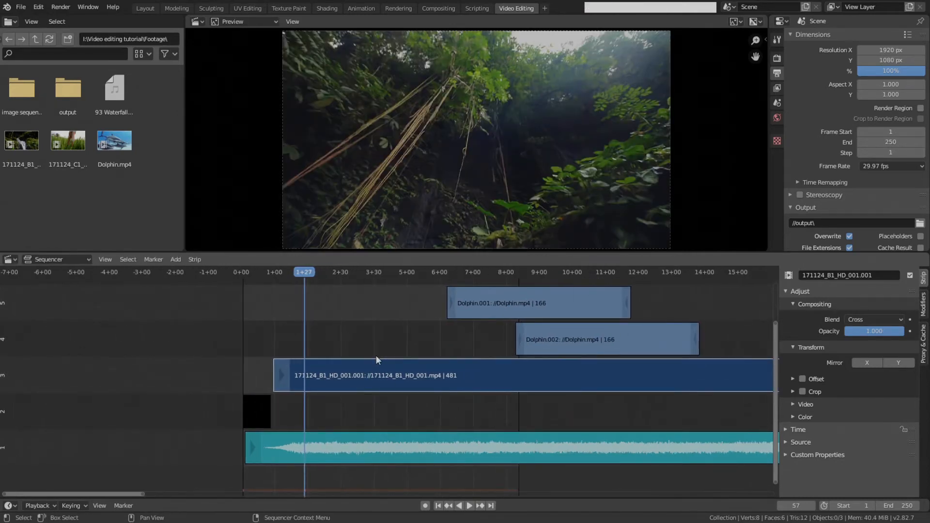
scroll(378, 374, "up", 3)
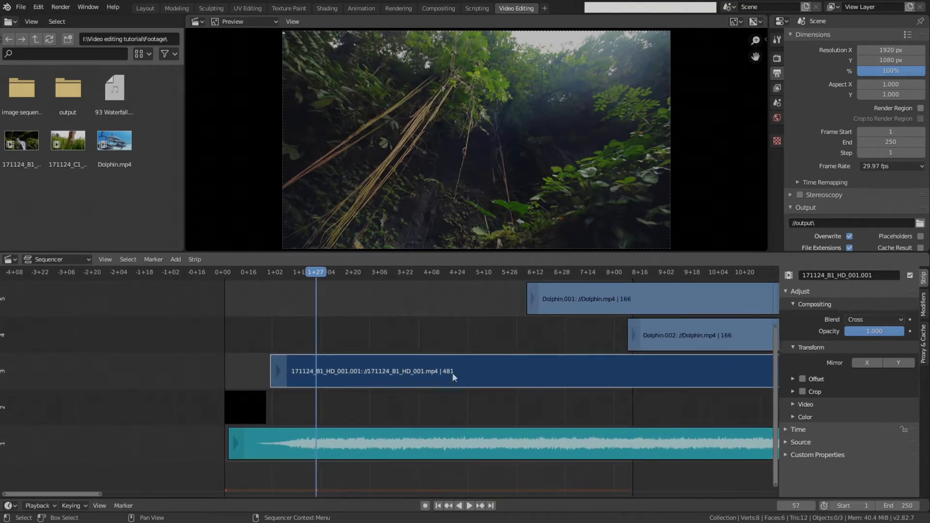
scroll(425, 371, "down", 2)
key("g")
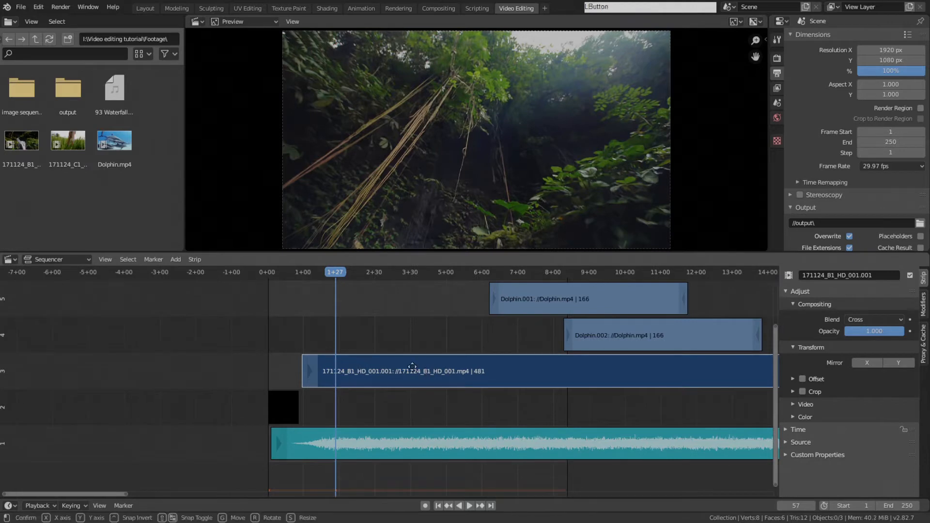
key("Escape")
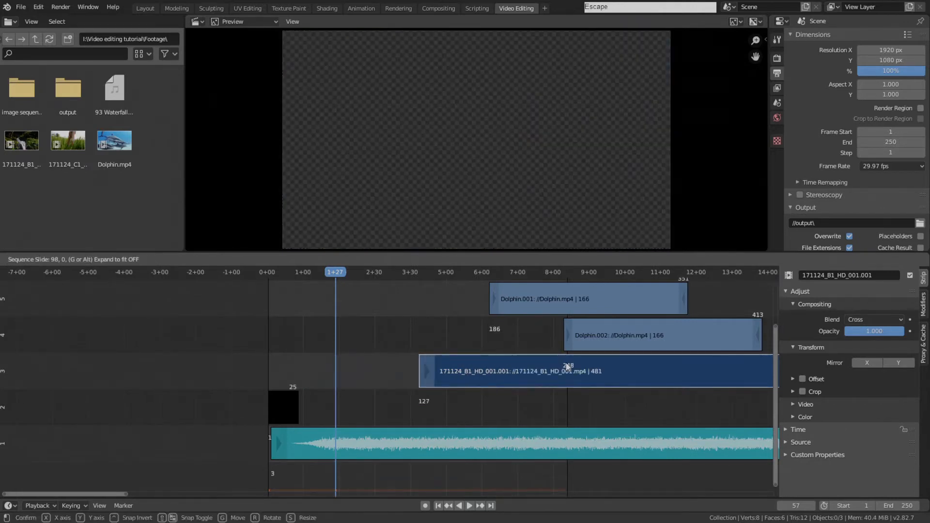
Step: Mute the 171124_B1_HD_001.001 strip on channel 3
scroll(501, 364, "down", 1)
middle_click_drag(501, 363, 476, 365)
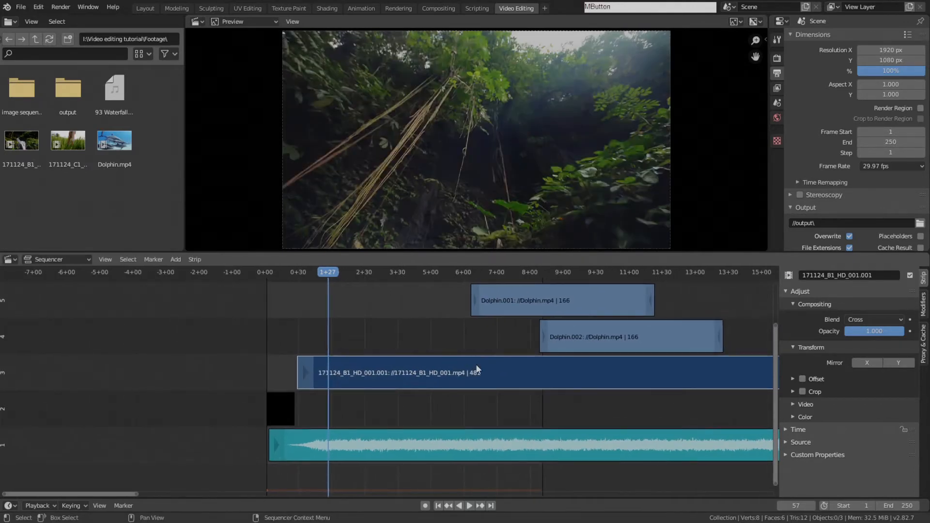
key("h")
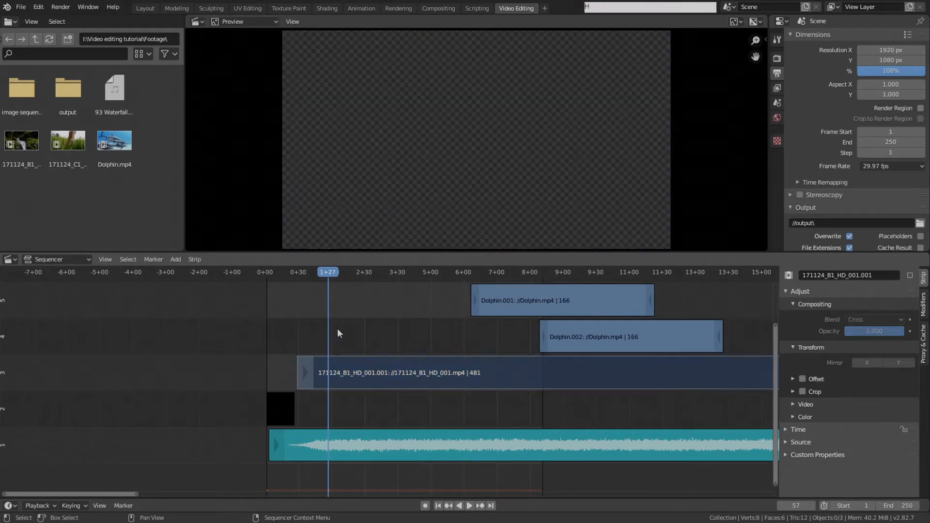
Step: Move the muted 171124_B1_HD_001.001 strip down to channel 2, starting just after the playhead, and unmute it
key("g")
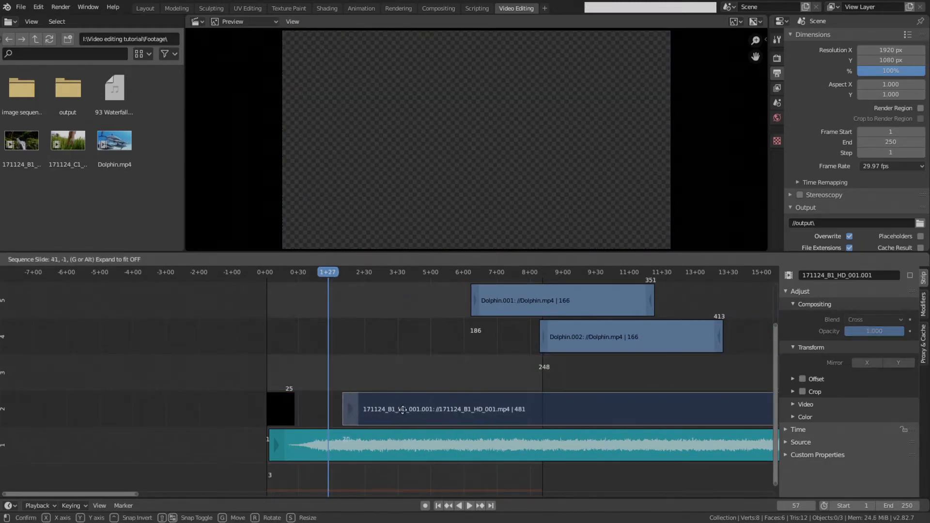
left_click(405, 408)
key("alt+h")
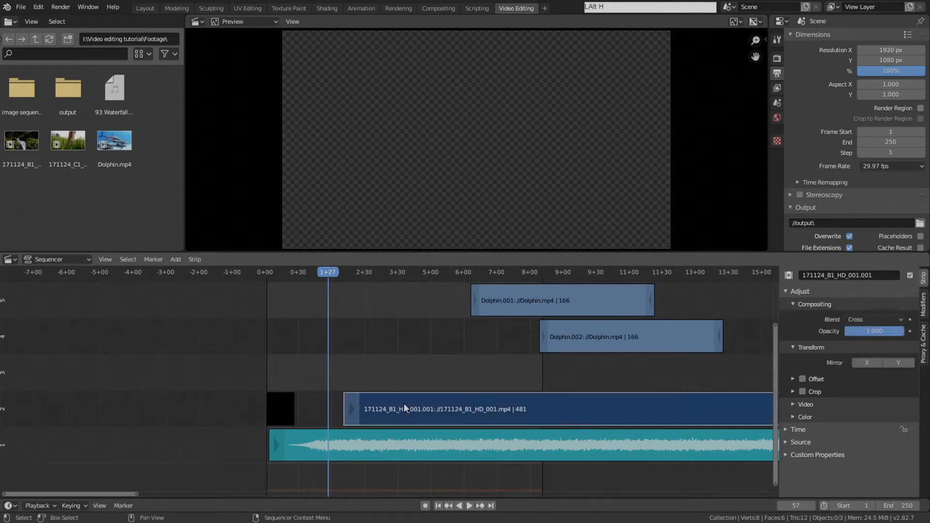
mouse_move(403, 404)
left_mouse_down()
mouse_move(357, 395)
mouse_move(392, 395)
left_mouse_up()
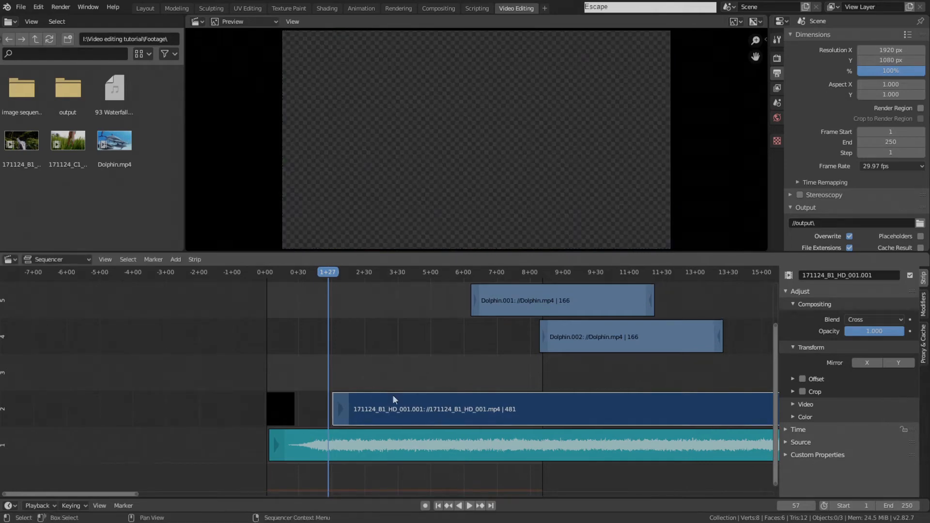
Step: Mute the 171124_B1_HD_001.001 strip on channel 2
scroll(397, 396, "up", 2)
middle_click_drag(398, 396, 424, 395)
scroll(424, 394, "up", 1)
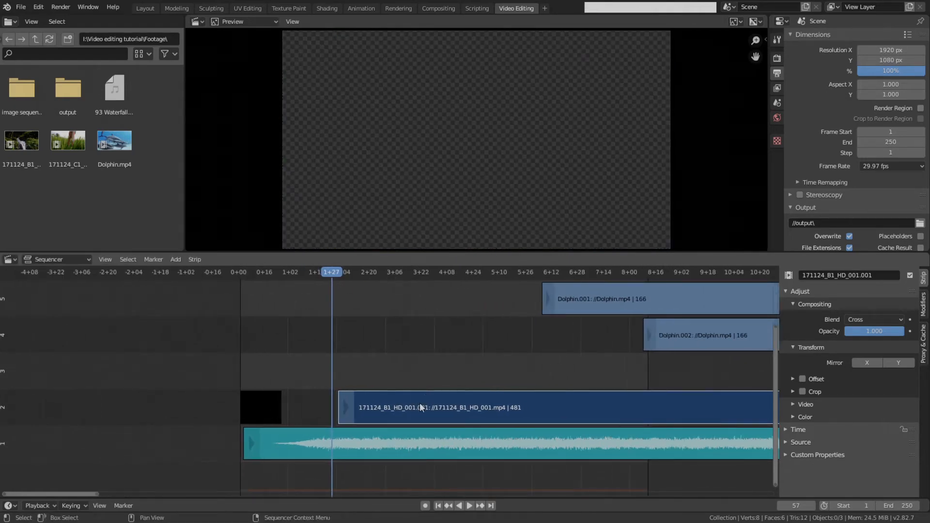
key("g")
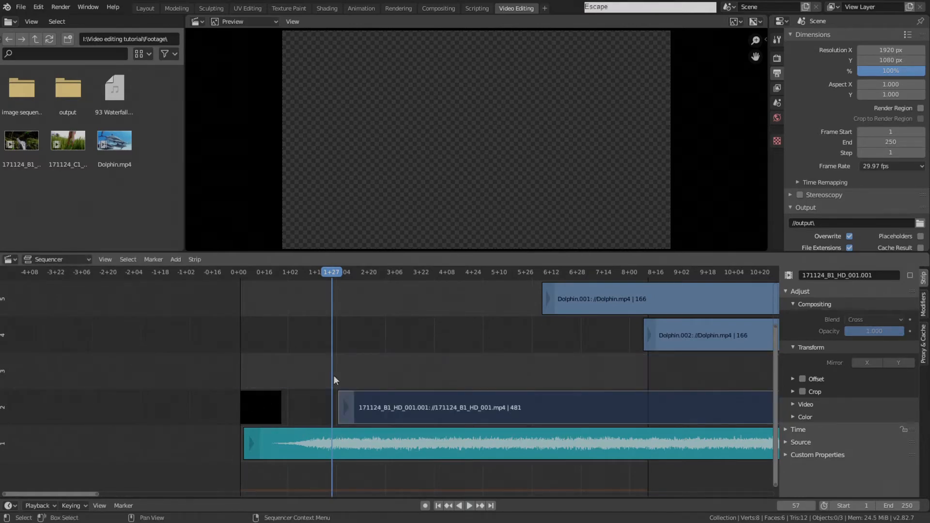
Step: Unmute the 171124_B1_HD_001.001 strip on channel 2 and return the playhead to frame 1
left_click(334, 375)
scroll(388, 395, "left", 1, "ctrl")
scroll(455, 385, "up", 1)
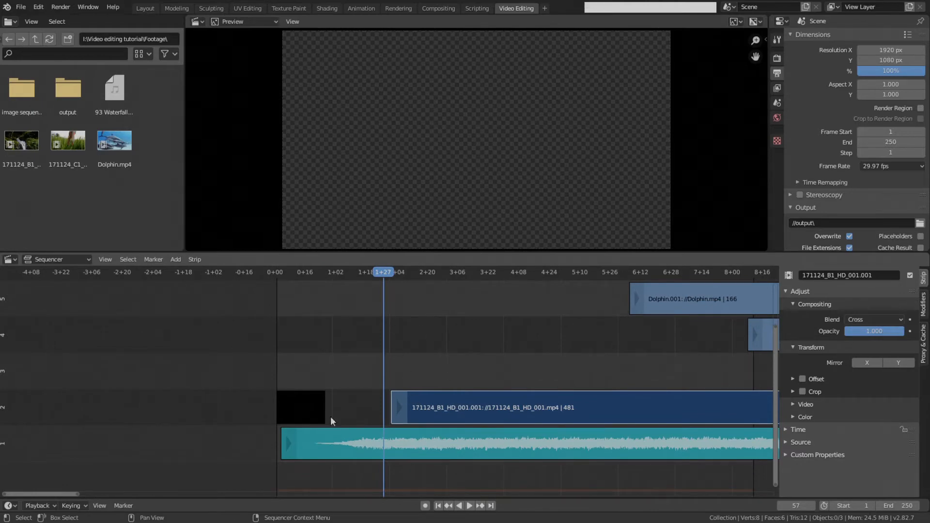
key("shift+Left")
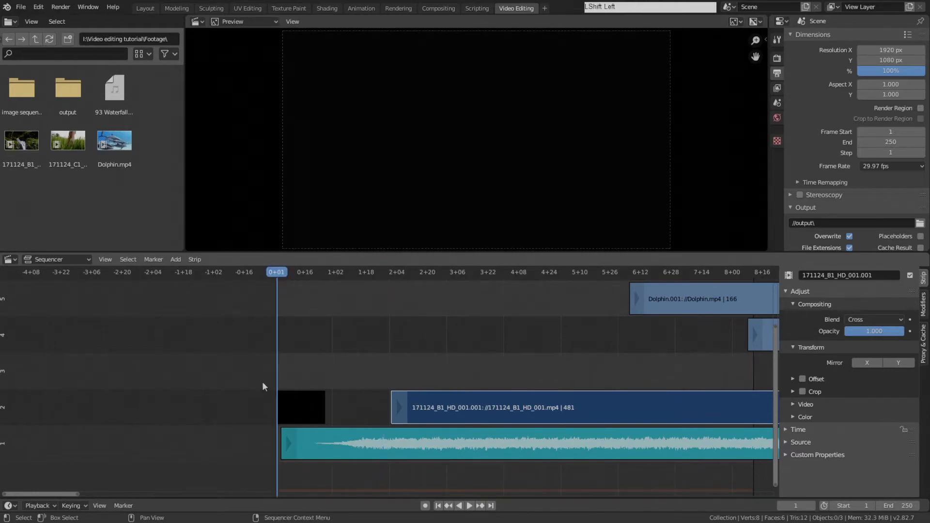
Step: Move the Color strip straight up to channel 3, keeping its start frame
left_click(301, 395)
scroll(267, 390, "up", 2)
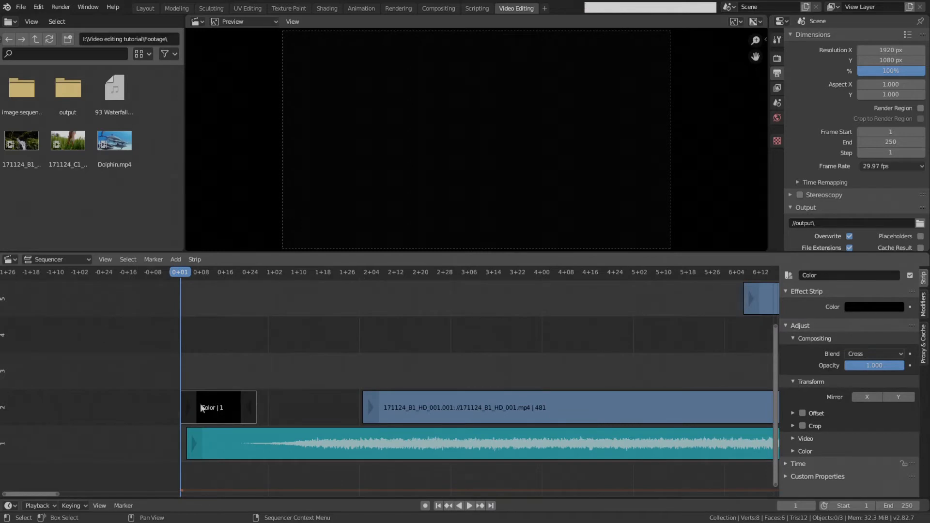
middle_click_drag(219, 401, 236, 386, "ctrl")
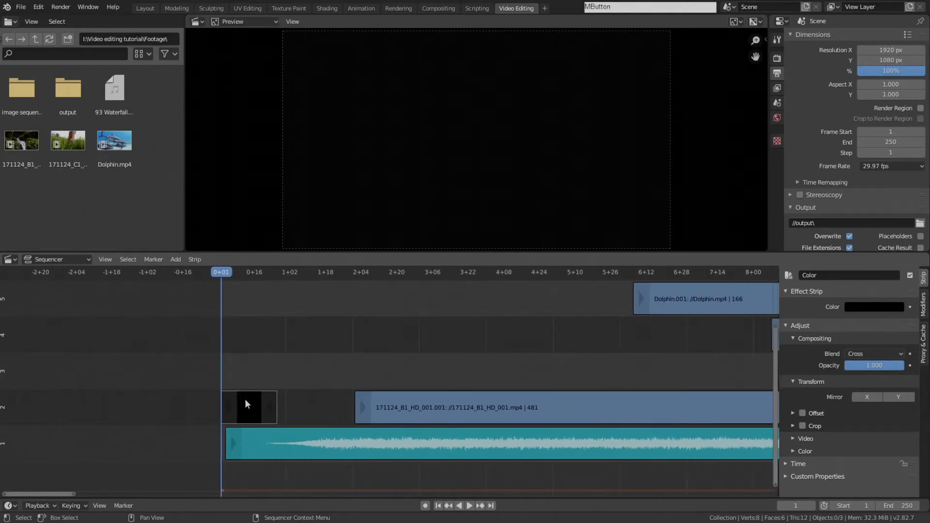
key("g")
key("y")
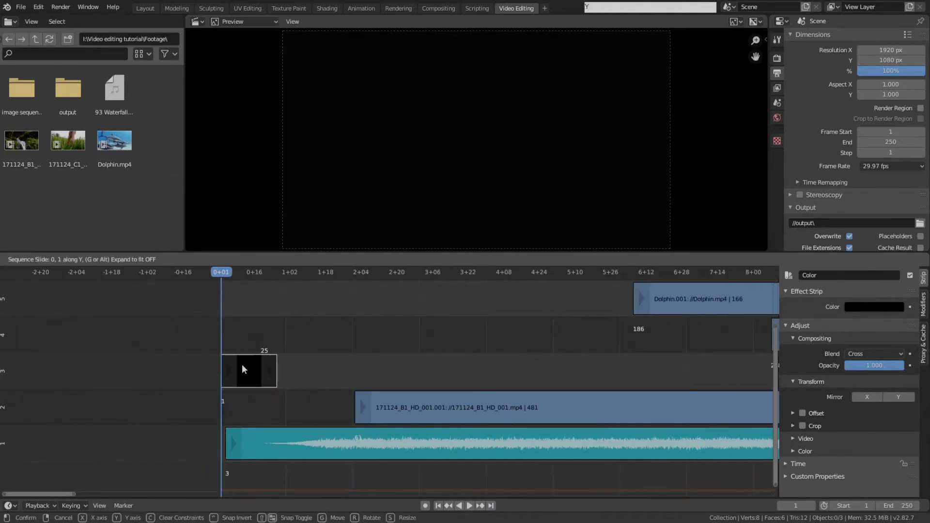
left_click(242, 369)
middle_click_drag(327, 386, 294, 382)
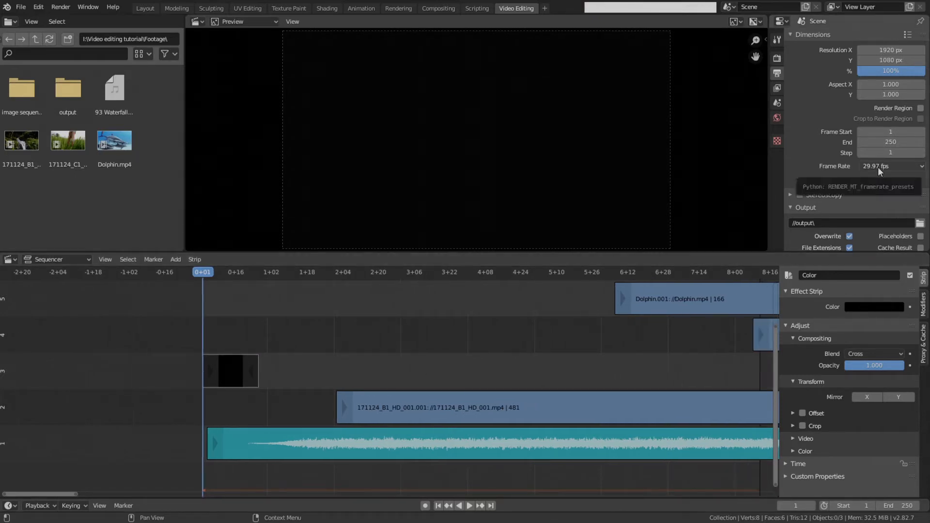
Step: Set the scene's frame rate to 30 fps
scroll(603, 339, "down", 2)
scroll(603, 339, "down", 2)
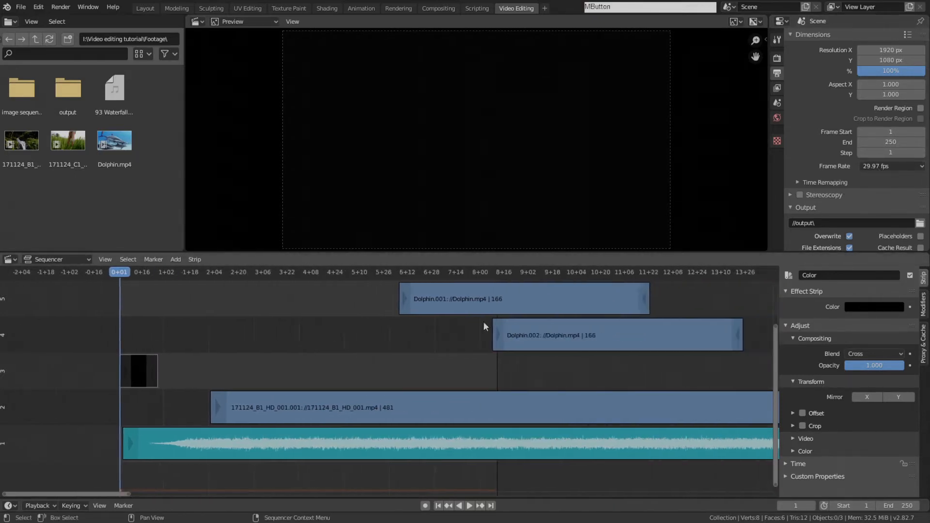
left_click(883, 166)
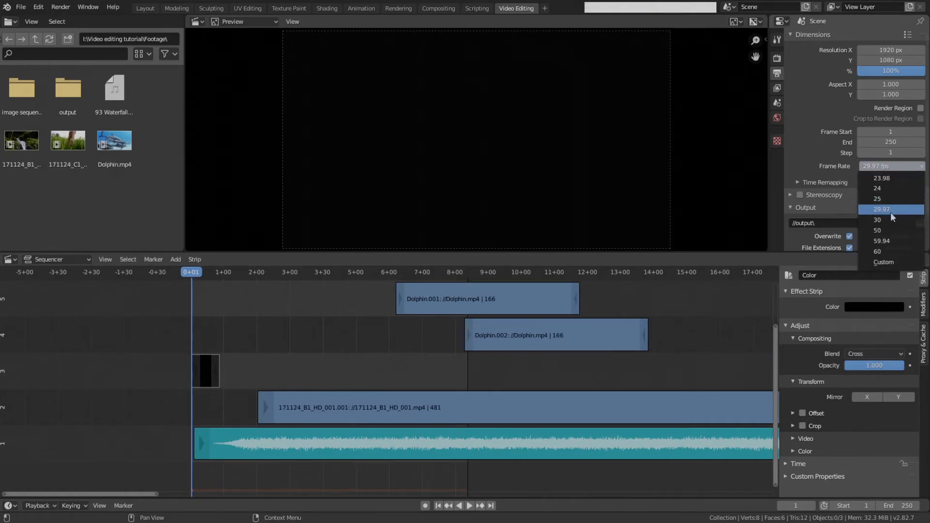
left_click(883, 210)
left_click(868, 165)
left_click(866, 214)
Step: Place the playhead at frame 60 and extend the end of the Color strip on channel 3 to it
middle_click_drag(553, 323, 592, 324)
scroll(484, 334, "down", 4)
middle_click_drag(426, 353, 446, 361)
scroll(427, 377, "up", 9)
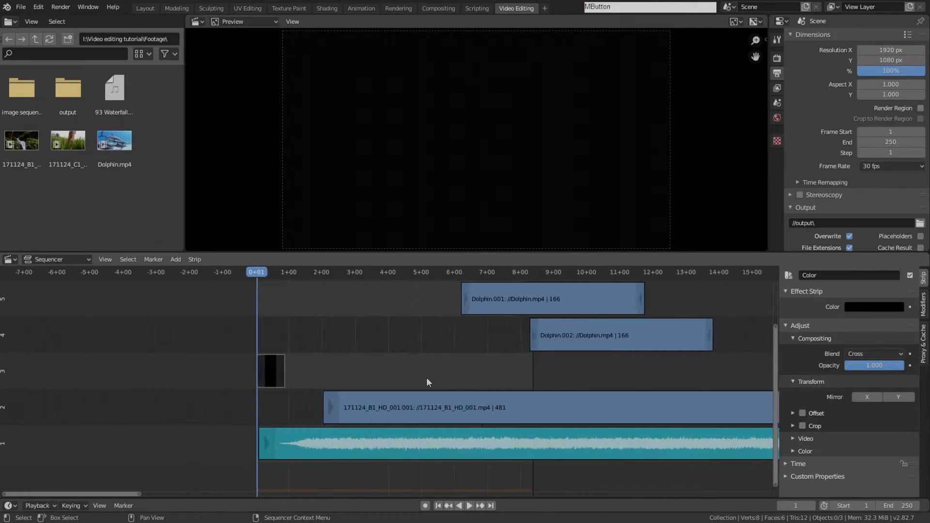
left_click(800, 506)
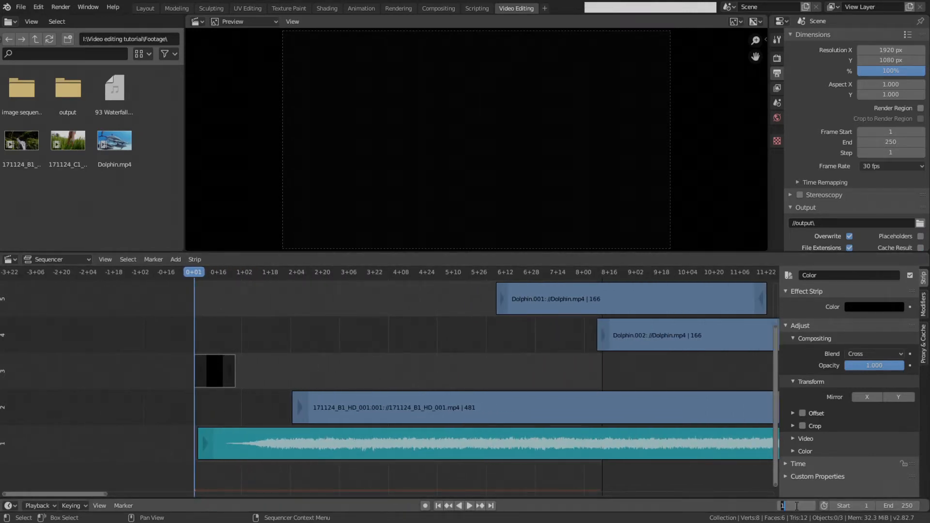
left_click(782, 505)
type("60")
key("KP_Enter")
scroll(295, 369, "up", 3)
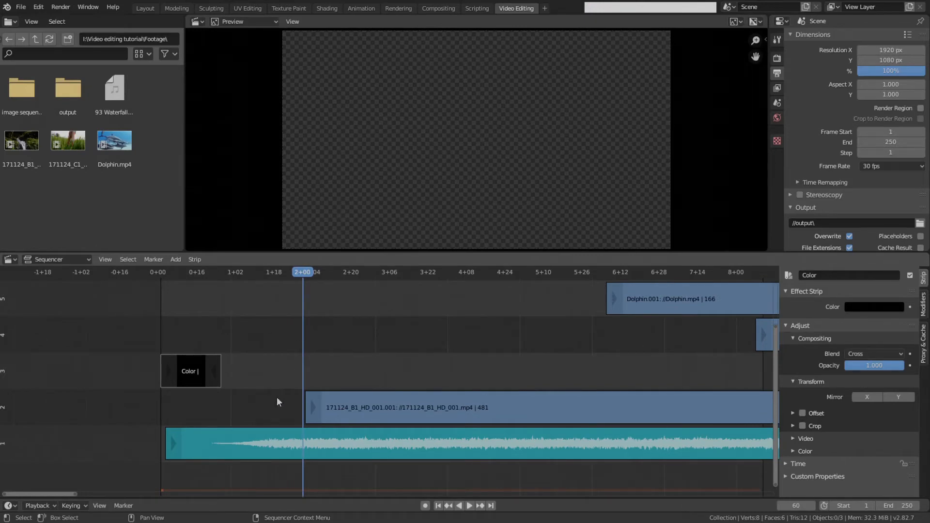
left_click(217, 371)
middle_click_drag(216, 380, 205, 380)
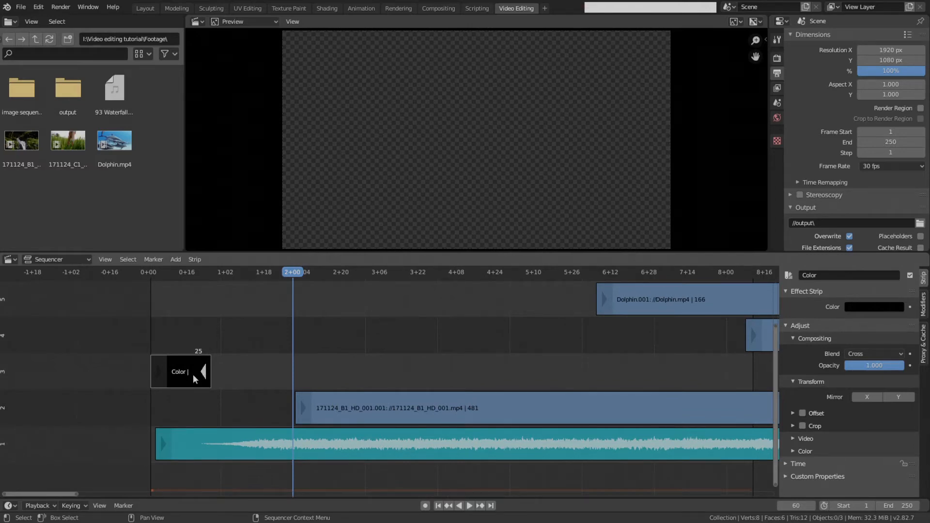
left_click_drag(203, 376, 292, 376)
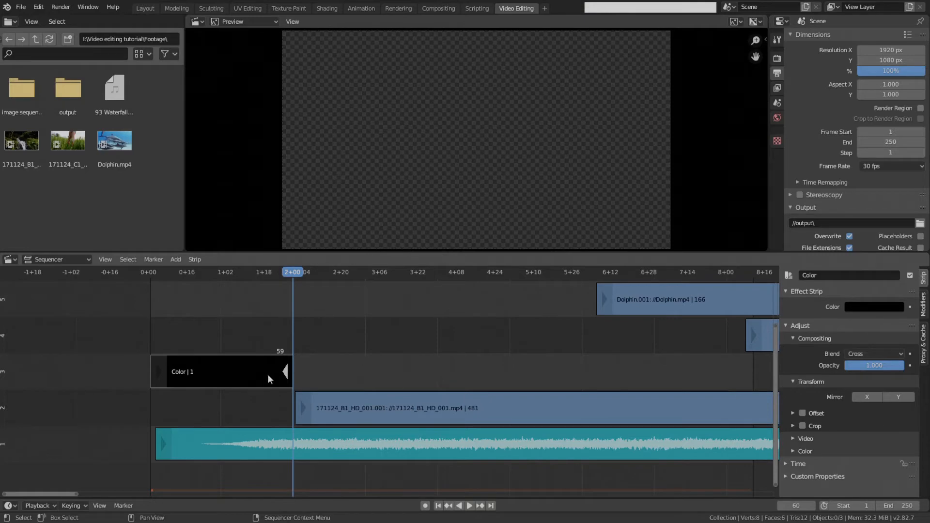
Step: Move the playhead to frame 40 and snap the Color strip's end handle back to it
left_click(245, 273)
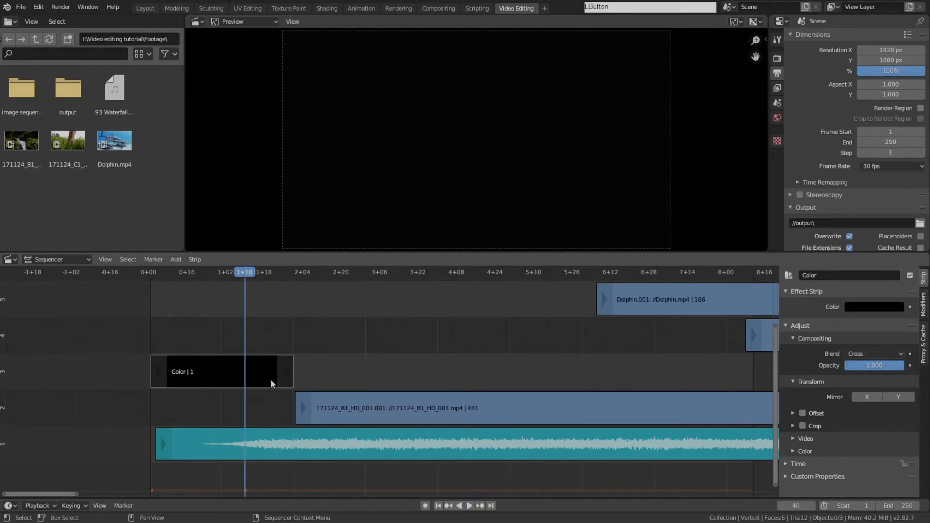
middle_click_drag(355, 364, 278, 362)
left_click_drag(212, 372, 169, 373)
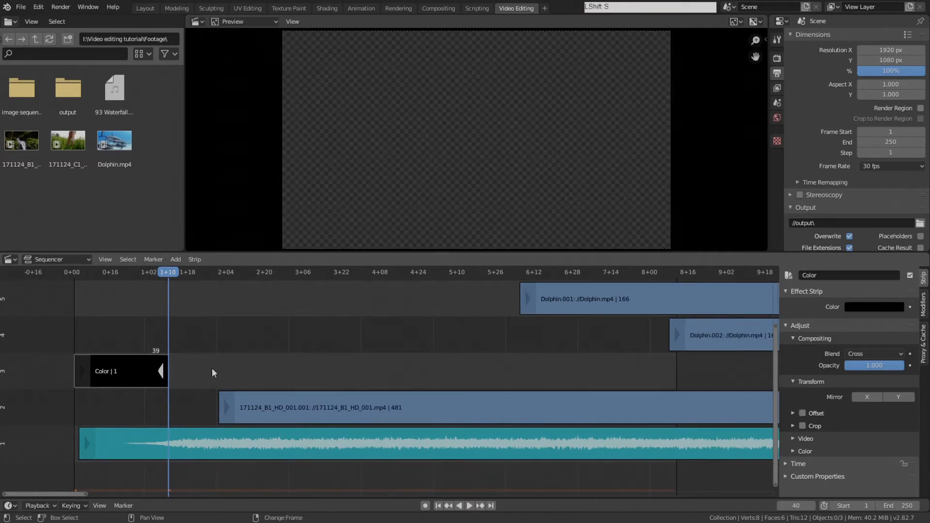
scroll(158, 374, "up", 2)
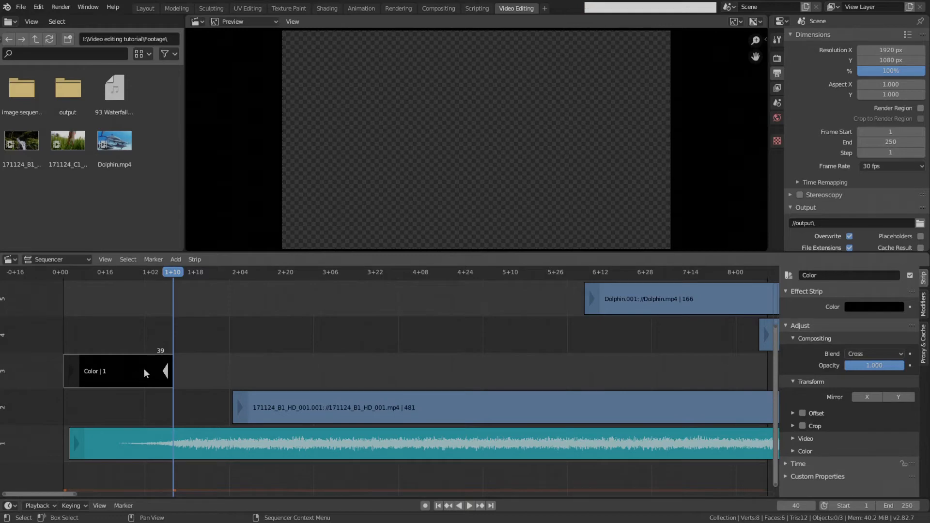
left_click_drag(166, 379, 208, 375)
key("Escape")
middle_click_drag(208, 374, 240, 357, "ctrl")
scroll(240, 357, "up", 4)
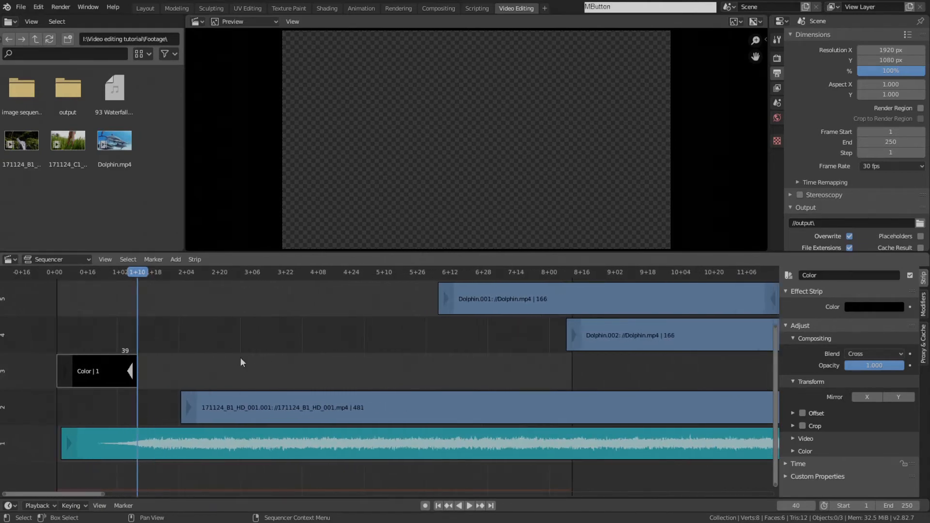
Step: Set the current frame to 60 and snap the Color strip's end handle to the playhead
left_click(796, 506)
type("60")
key("Return")
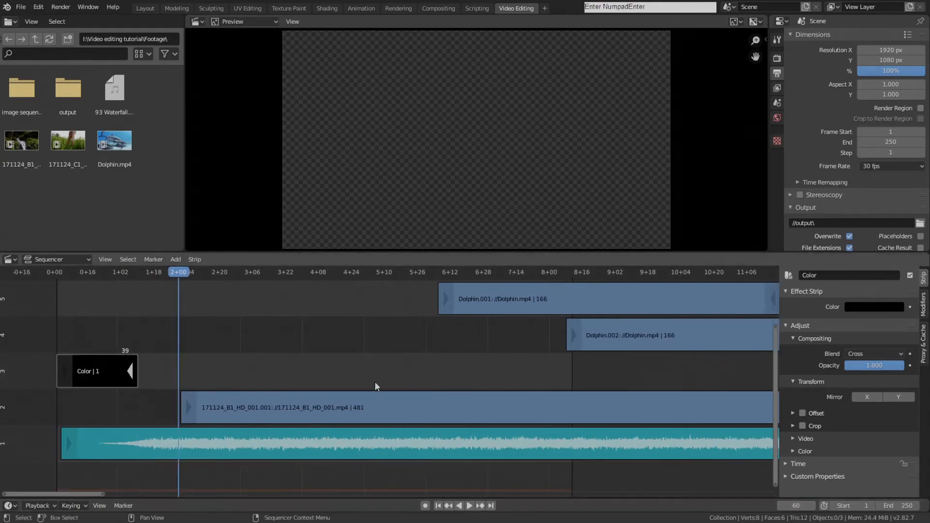
middle_click_drag(239, 370, 302, 364)
key("shift+s")
scroll(302, 364, "up", 3)
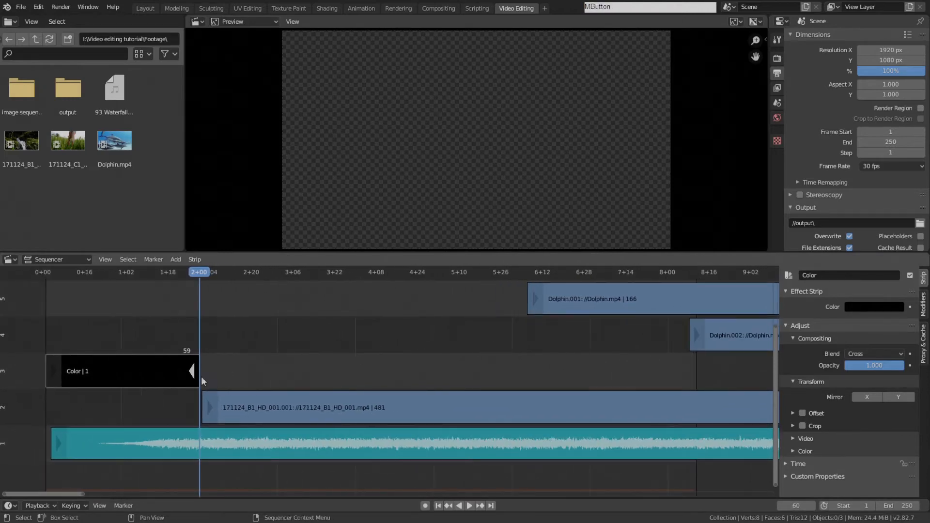
Step: Select the whole Color strip and move it straight up to channel 4
left_click(127, 334)
left_click(134, 374)
left_click(194, 373)
left_click(244, 397)
left_click(160, 376)
key("g")
key("y")
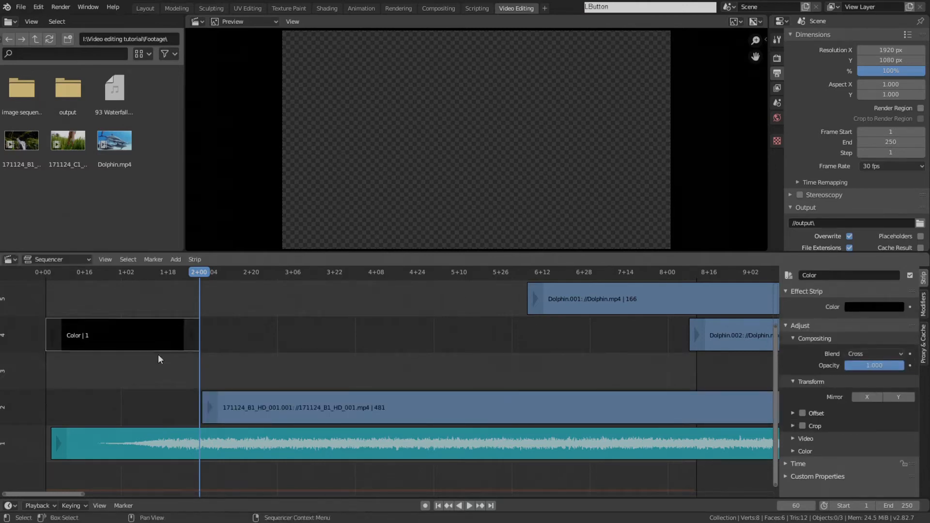
left_click(158, 355)
Step: Place the playhead at frame 120 by adding 60 to frame 60
left_click(799, 506)
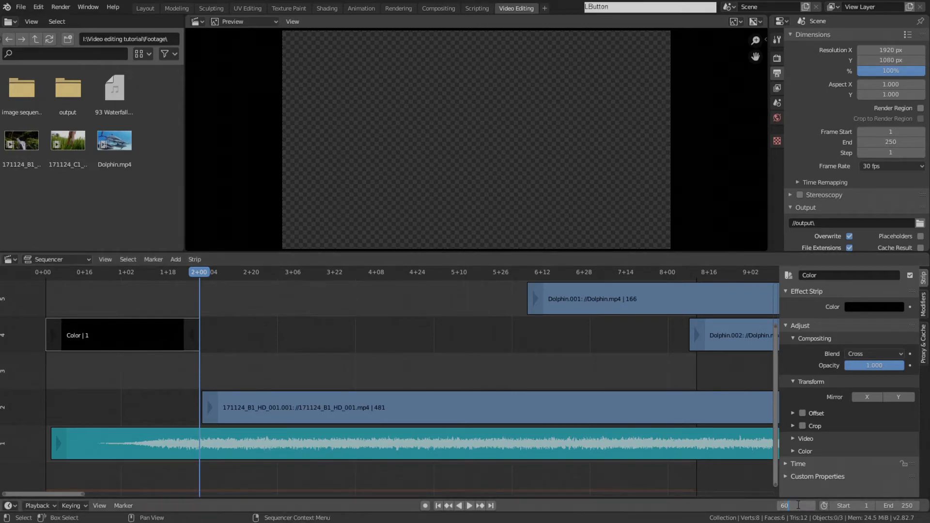
type("00")
key("Return")
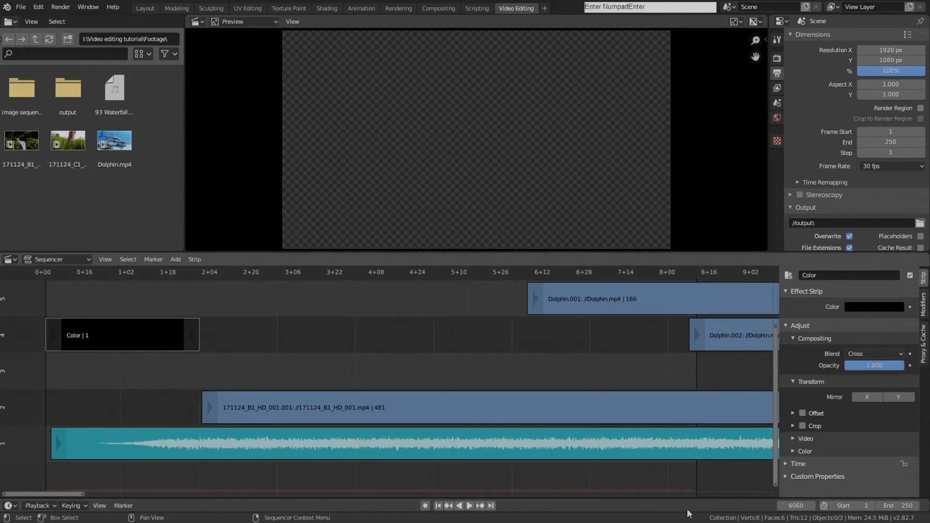
left_click(795, 506)
key("BackSpace")
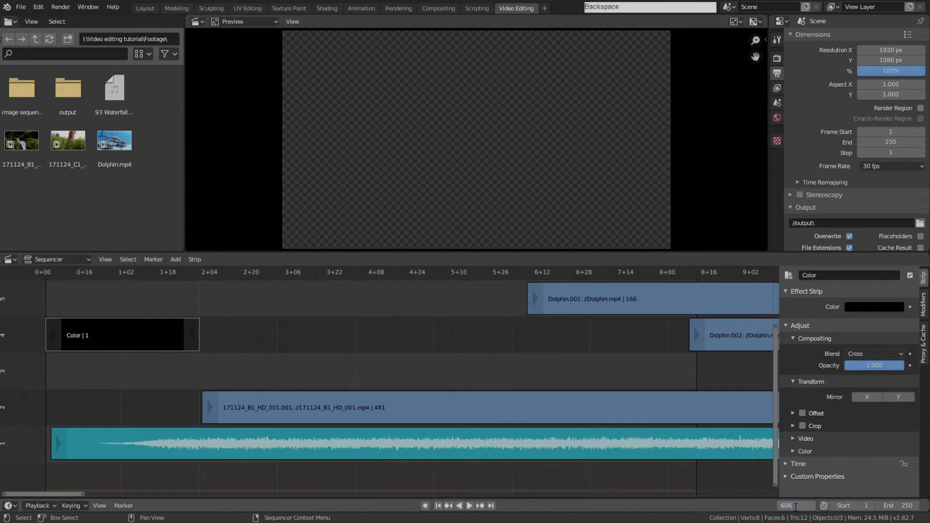
type("+60")
key("Return")
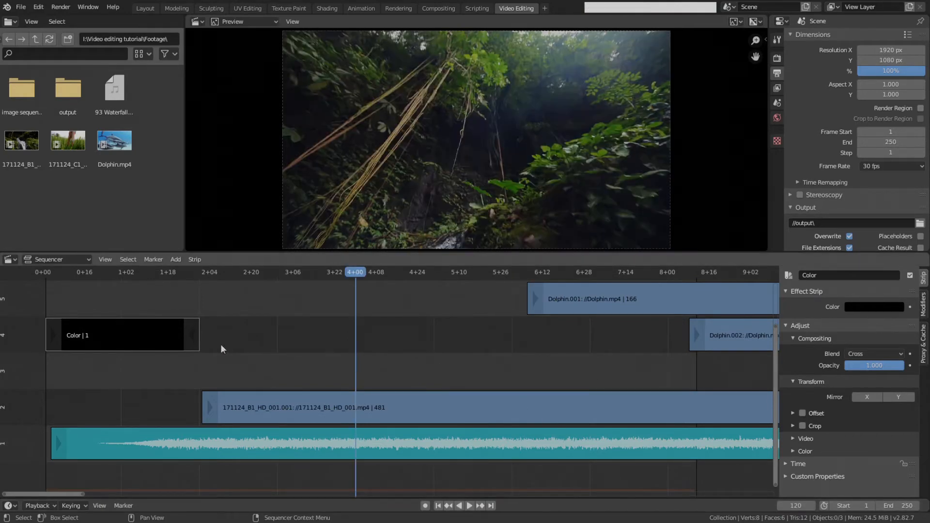
Step: Snap the end handle of the Color strip on channel 4 to the playhead at frame 120
left_click(196, 334)
middle_click_drag(199, 346, 176, 347)
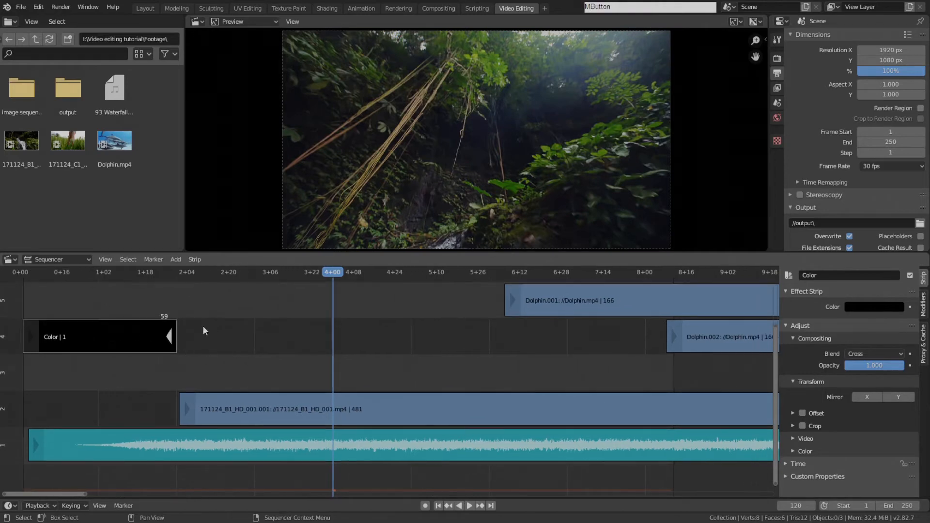
key("shift+s")
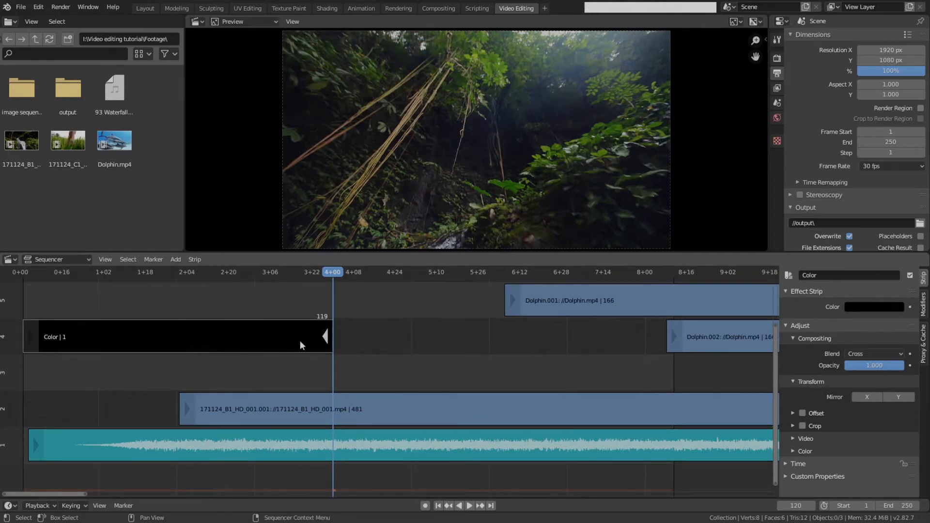
middle_click_drag(262, 348, 275, 352)
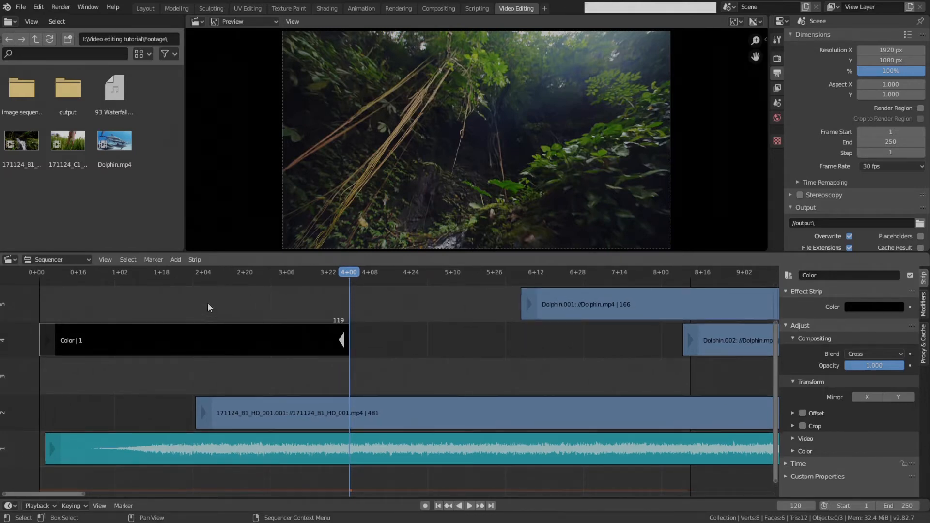
Step: Scrub the playhead through the overlap between the Color strip and the 171124_B1_HD_001.001 strip
left_click(255, 412)
left_click(250, 341)
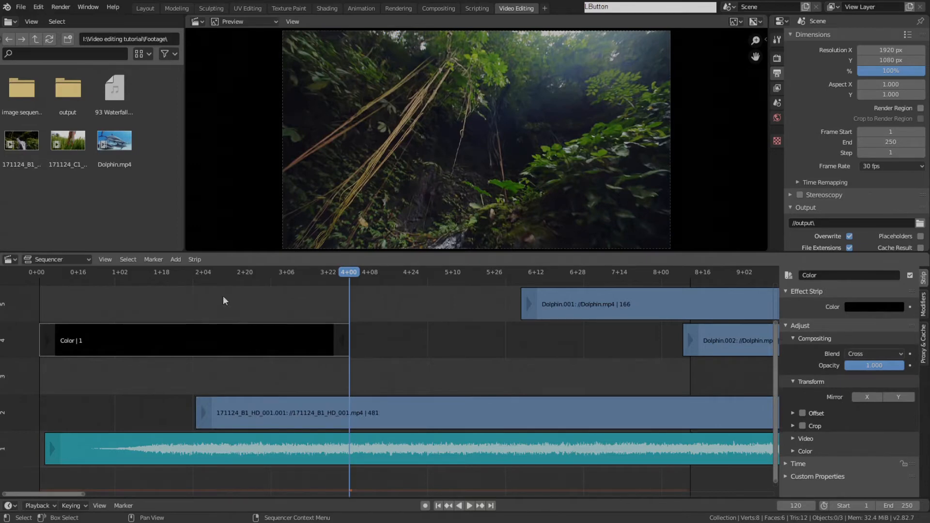
left_click(205, 273)
left_click_drag(204, 273, 250, 288)
key("Escape")
Step: Place the playhead at frame 60 and snap the start of the 171124_B1_HD_001.001 strip on channel 2 to it
double_click(797, 506)
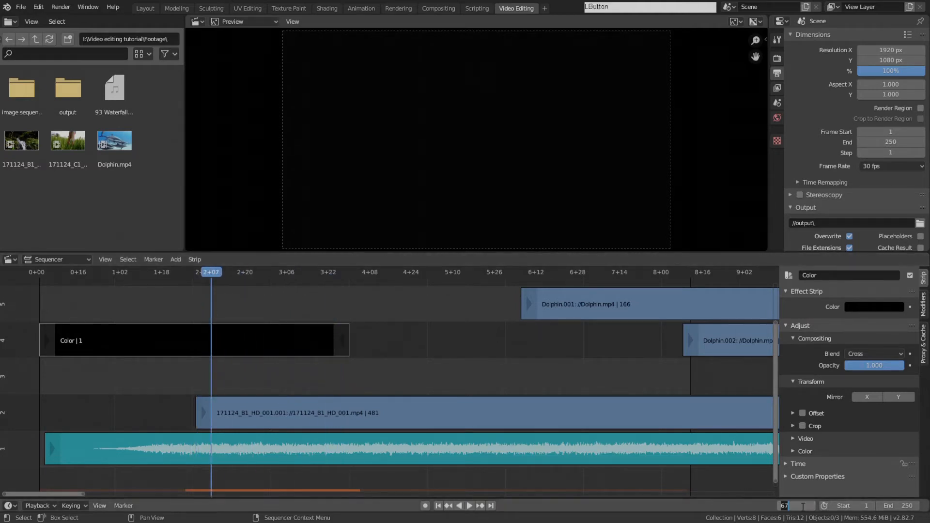
type("60")
key("KP_Enter")
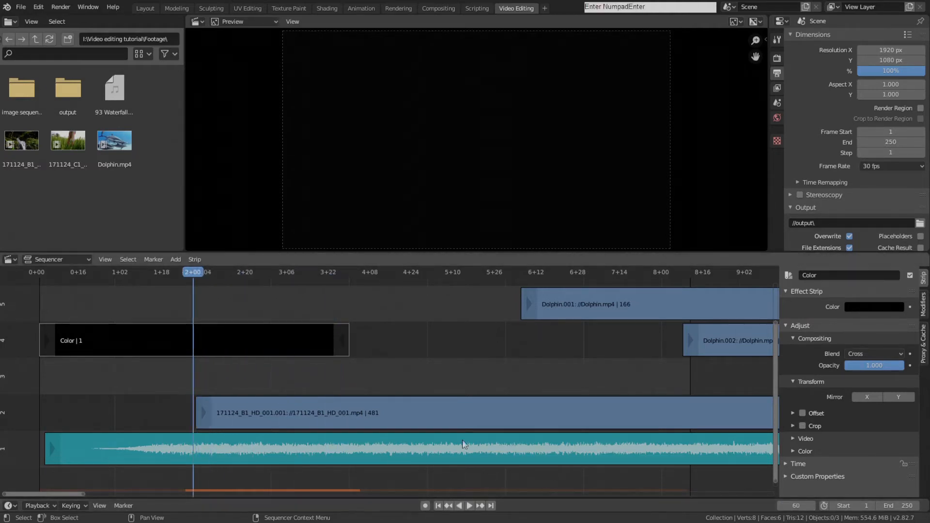
left_click(430, 402)
key("shift+s")
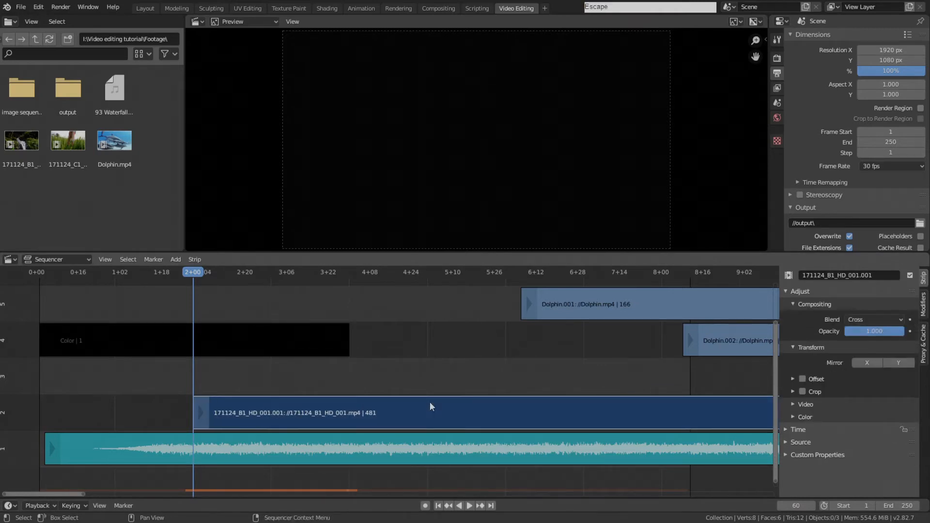
Step: Slide the 171124_B1_HD_001.001 strip later along channel 2 to about frame 120, and snap its start back to the playhead at frame 60
key("ctrl+z")
scroll(498, 413, "down", 3)
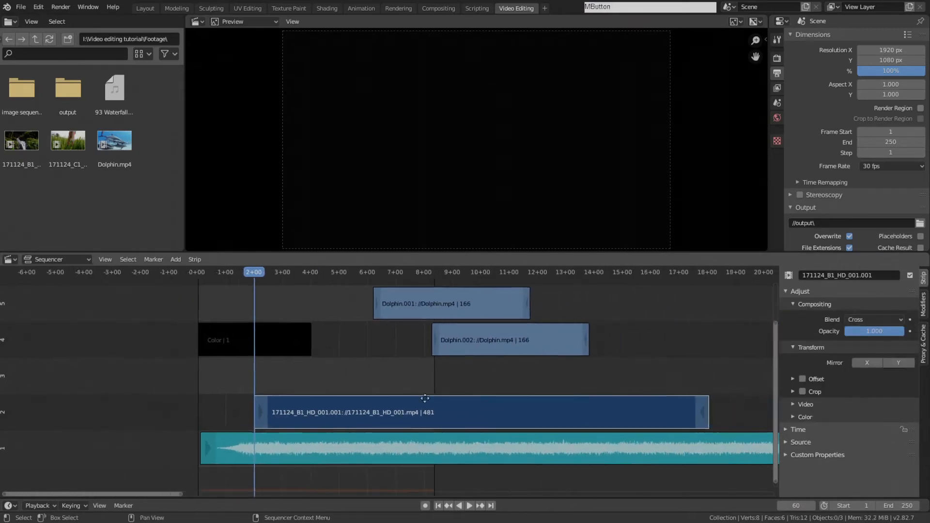
key("g")
key("x")
left_click(431, 420)
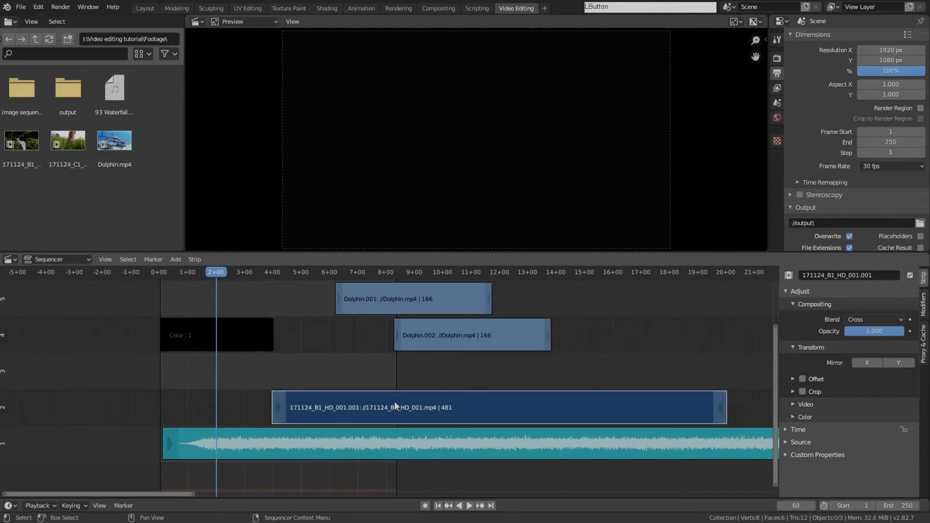
key("shift+s")
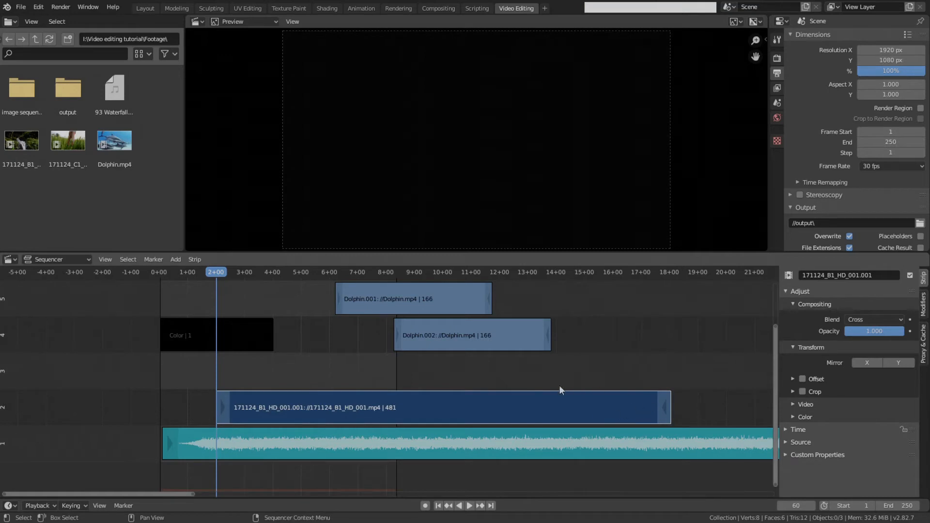
middle_click_drag(438, 394, 382, 403)
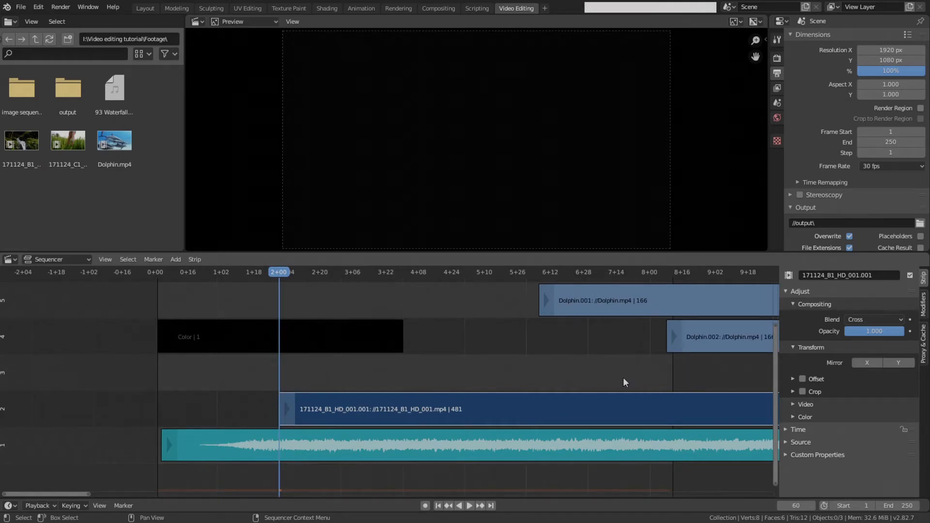
Step: Select the Color strip and insert an Opacity keyframe of 1.000 at frame 60
scroll(623, 377, "up", 2)
left_click(310, 344)
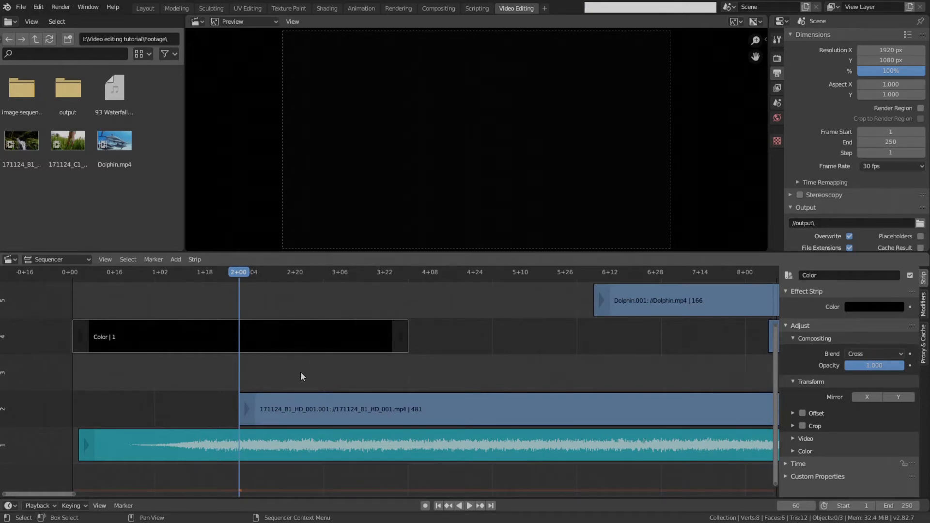
middle_click_drag(301, 372, 247, 394)
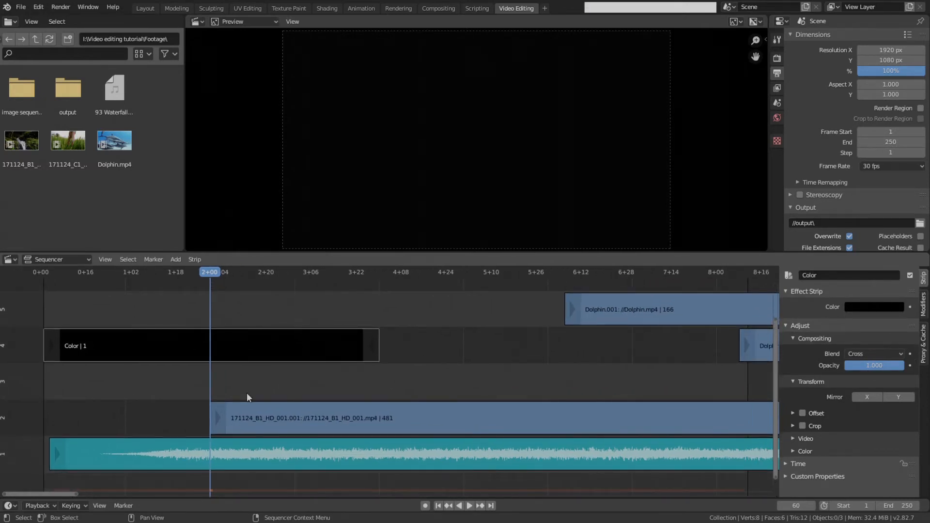
left_click(147, 338)
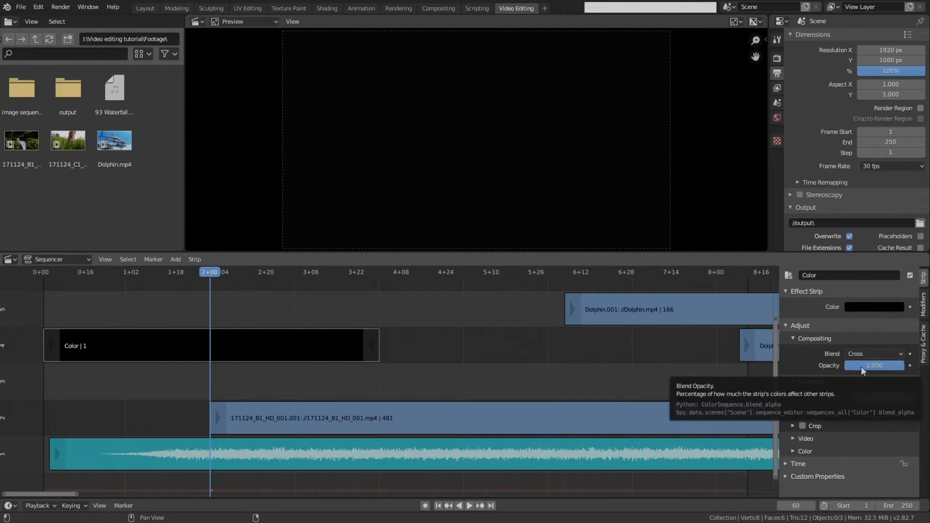
key("i")
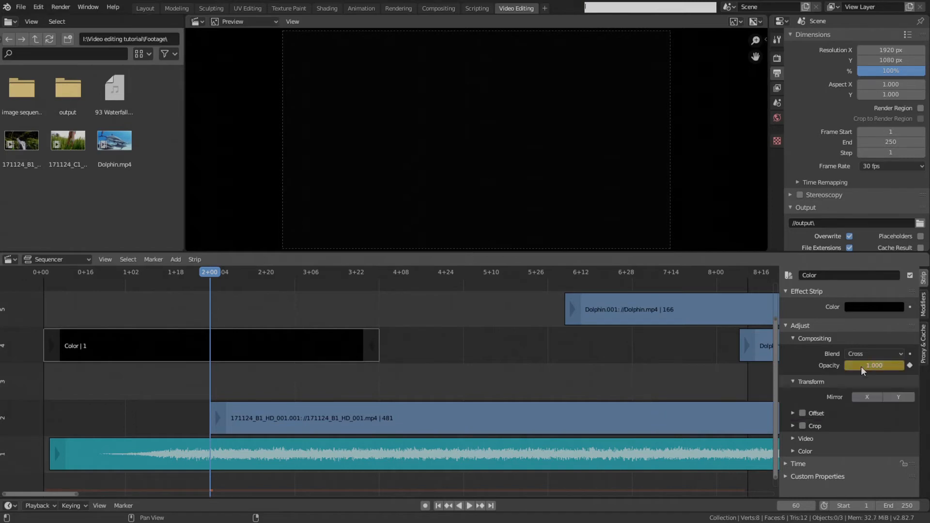
Step: Go to frame 120, set the Color strip's Opacity to 0.000 and insert a keyframe there
left_click(796, 505)
type("120")
key("KP_Enter")
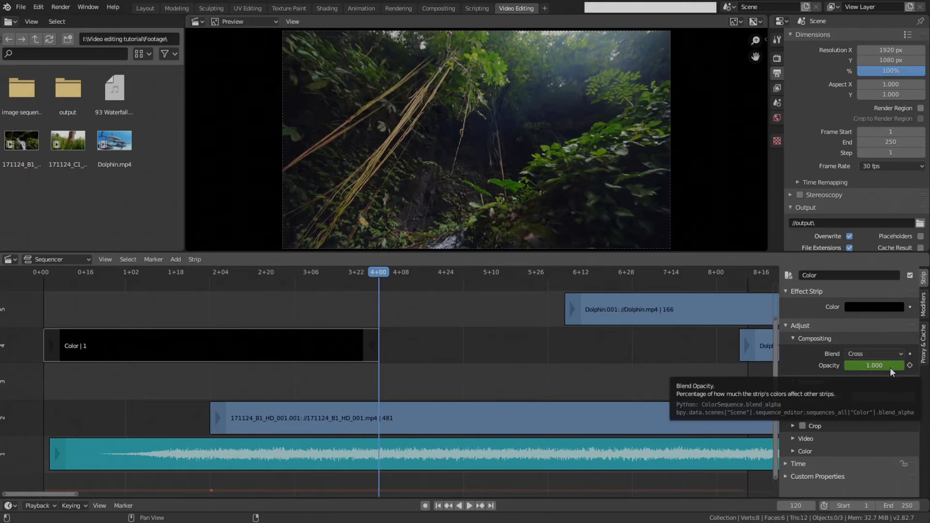
left_click_drag(890, 367, 840, 369)
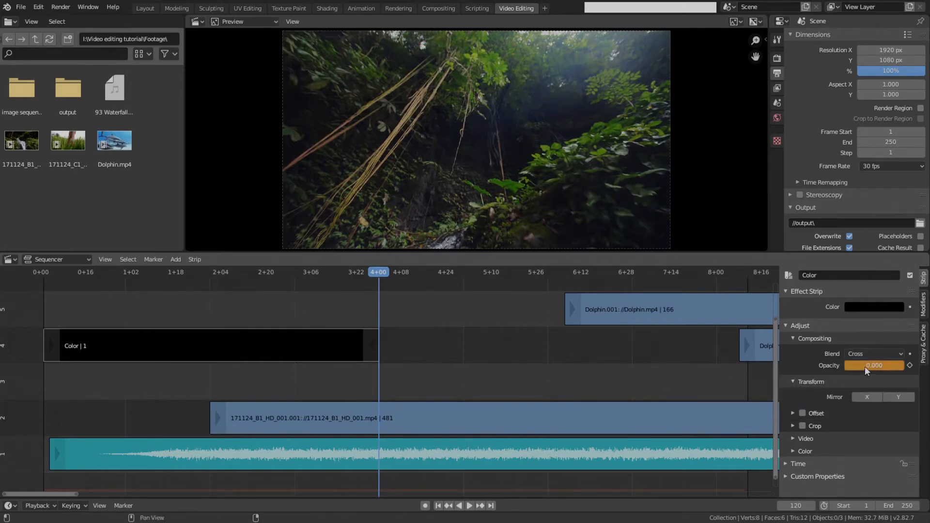
key("i")
middle_click_drag(517, 379, 507, 377)
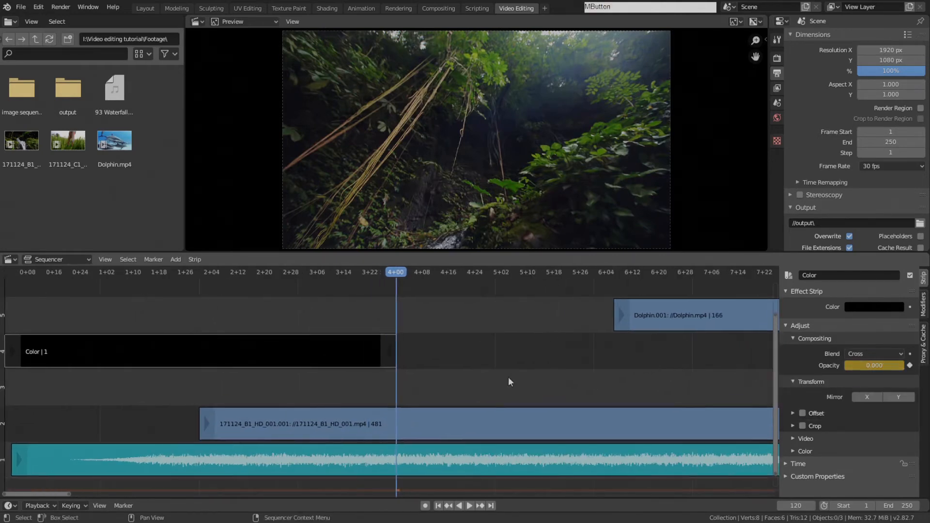
Step: Start playback in the fade region and mute the 93 Waterfall.wma sound strip on channel 1
left_click(338, 272)
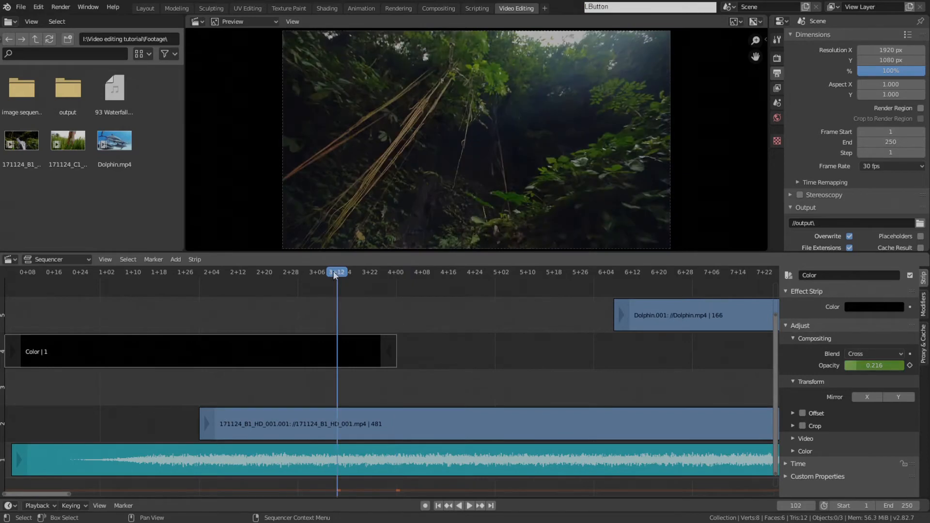
key("shift+ctrl+space")
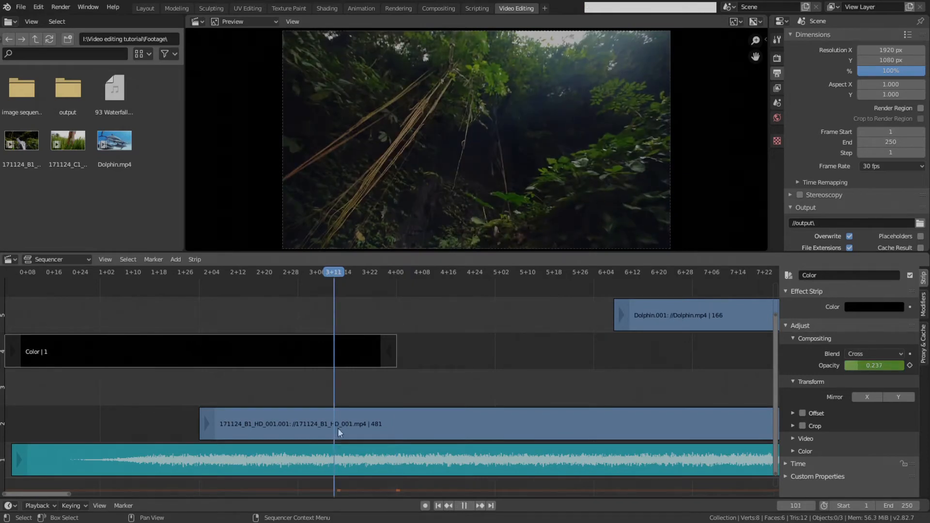
left_click(367, 460)
key("space")
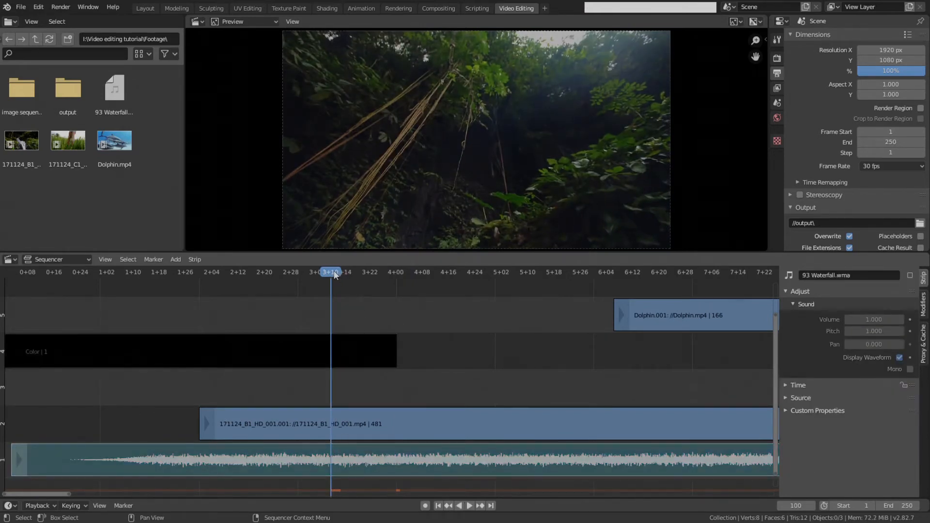
Step: Play and scrub through the overlap of the Color and 171124_B1_HD_001.001 strips to check the opacity fade
key("shift+ctrl+space")
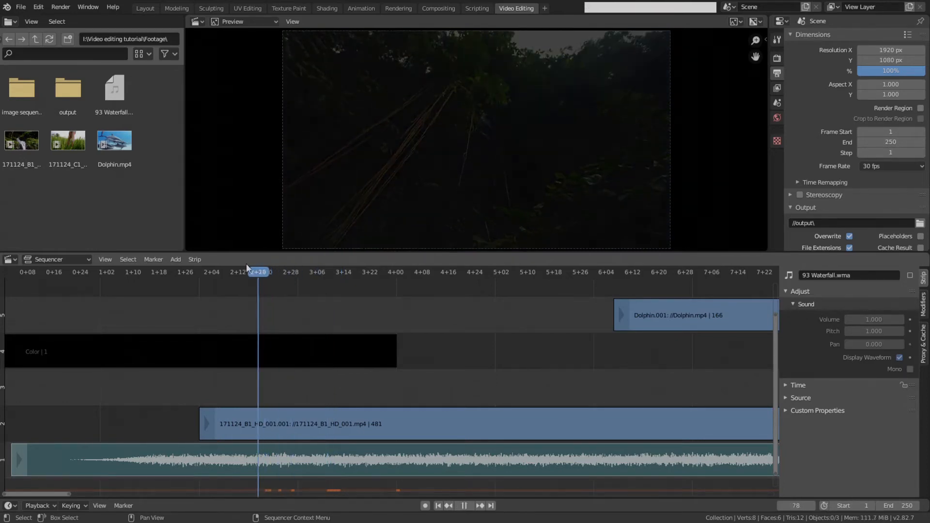
left_click_drag(224, 271, 373, 272)
left_click_drag(286, 271, 310, 271)
key("space")
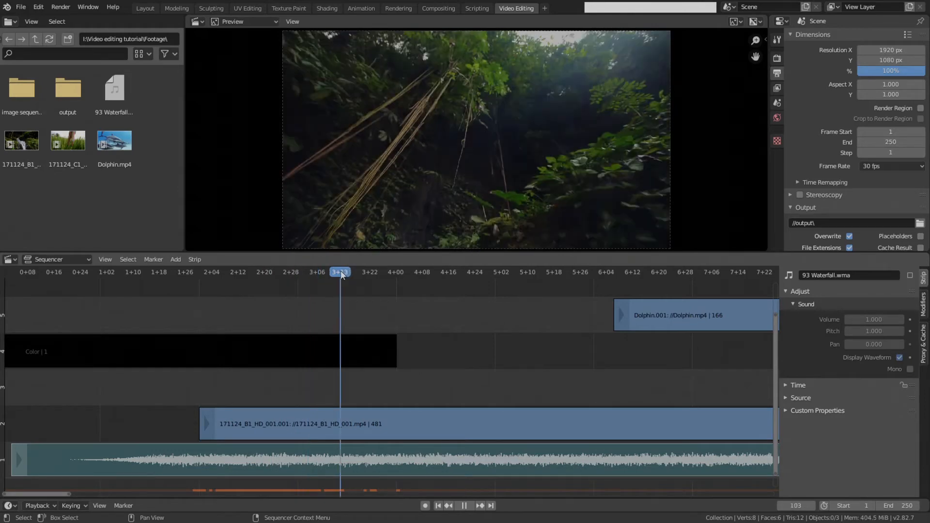
Step: Clear all Opacity keyframes from the Color strip
left_click(279, 348)
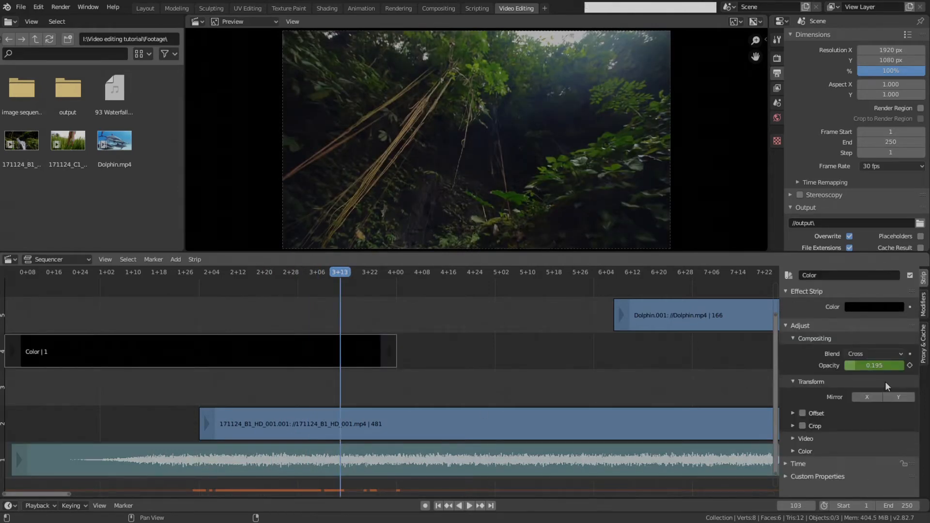
right_click(877, 365)
left_click(856, 377)
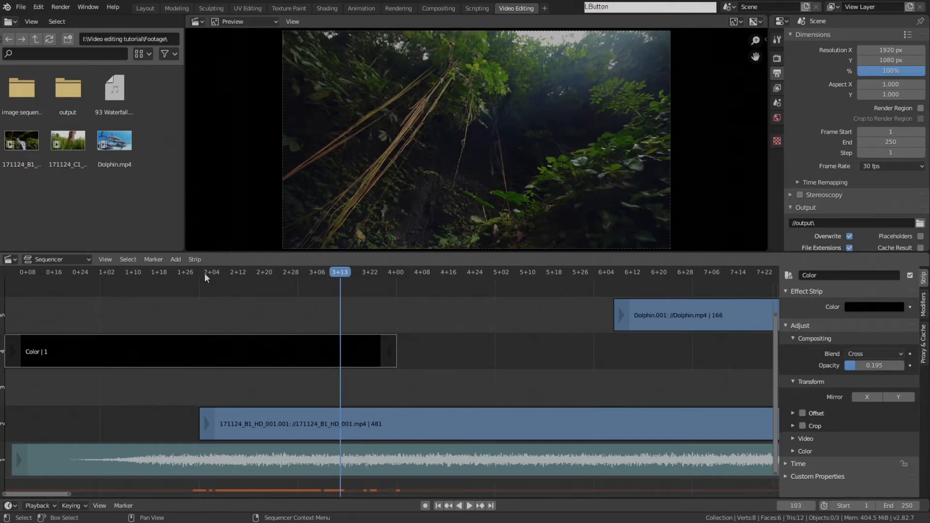
Step: Place the playhead at frame 60 and move the Color strip down to channel 3
left_click_drag(205, 272, 200, 272)
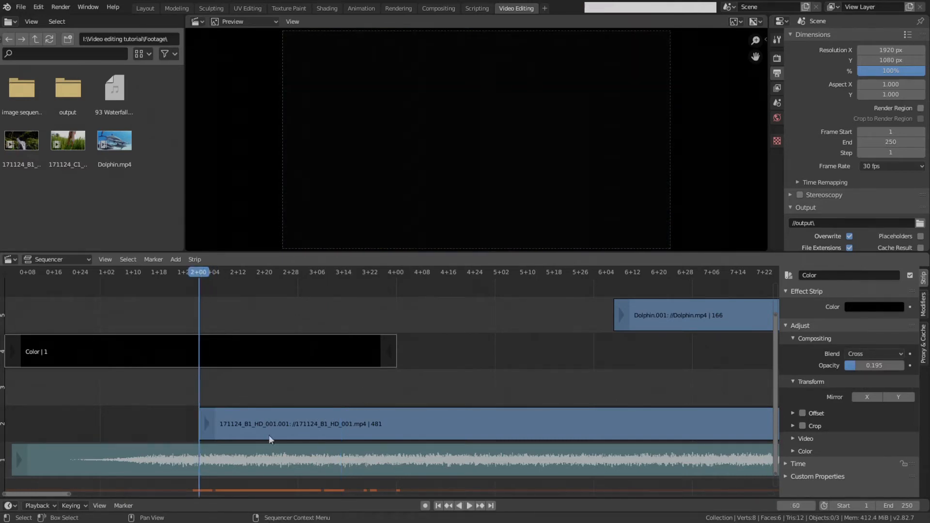
left_click_drag(274, 345, 279, 386)
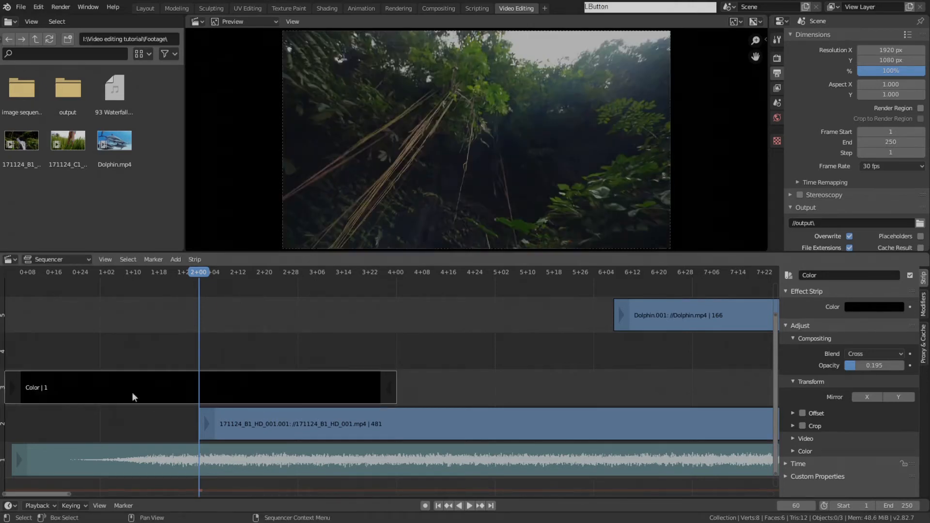
Step: Add a Cross transition from the Color strip to the 171124_B1_HD_001.001 strip
left_click(283, 423)
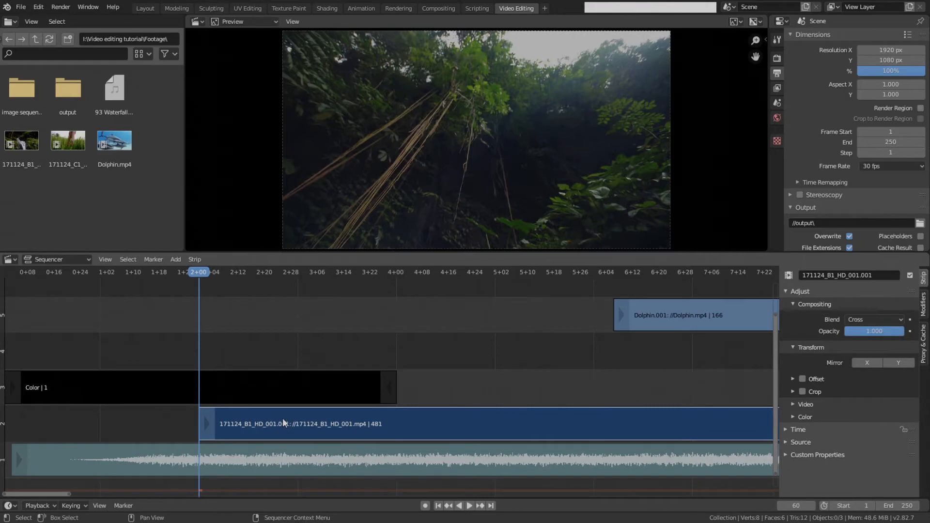
key("shift")
key("shift+a")
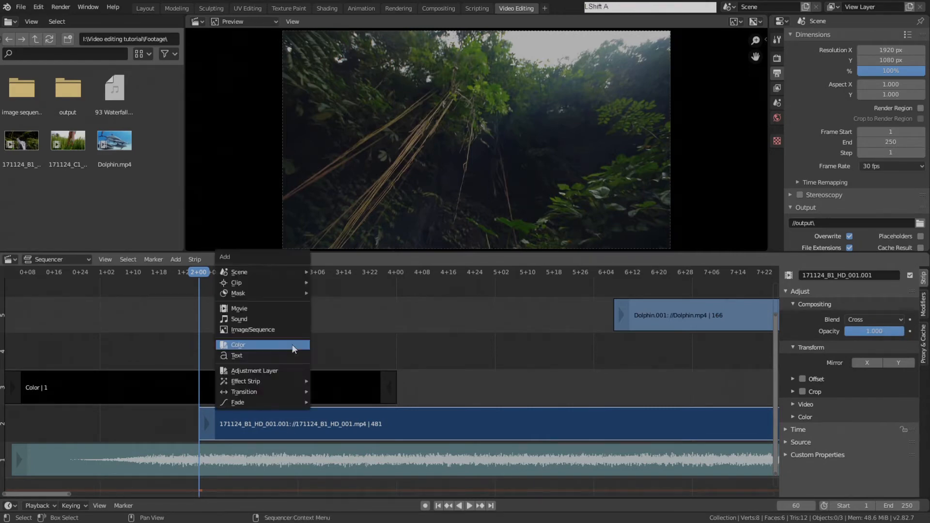
mouse_move(275, 382)
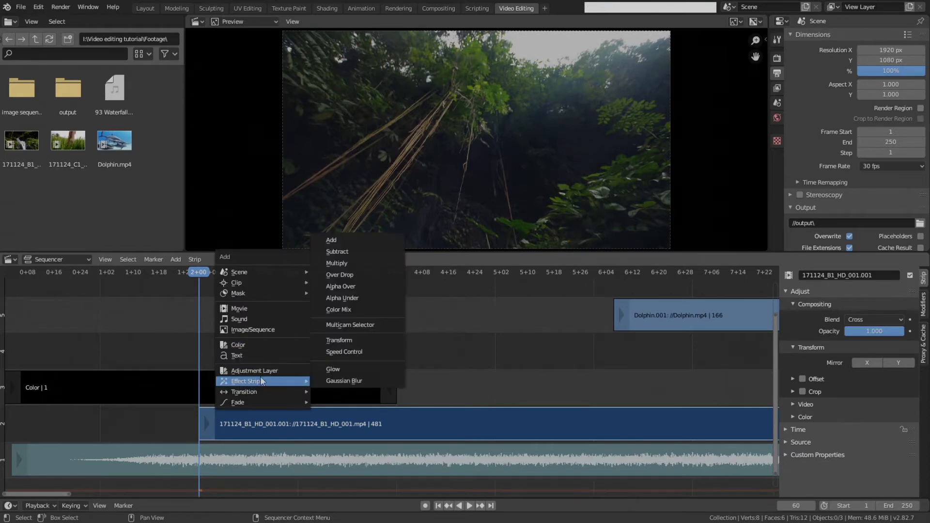
mouse_move(246, 391)
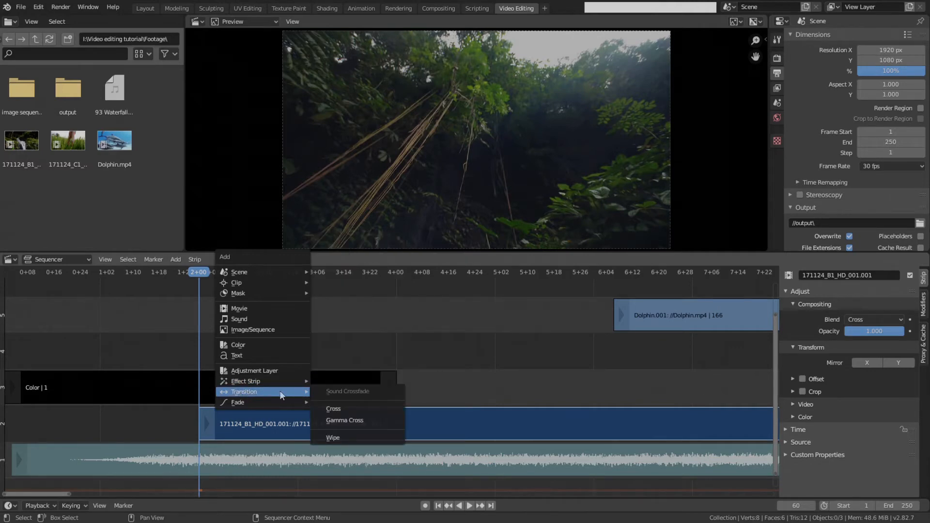
left_click(342, 406)
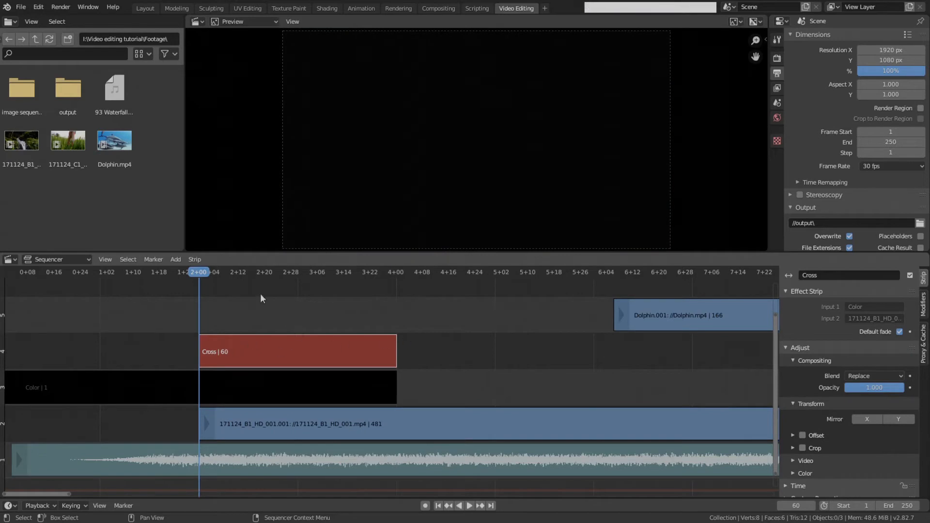
Step: Play and scrub through the Cross transition, and compare the settings of the Cross and Color strips
key("space")
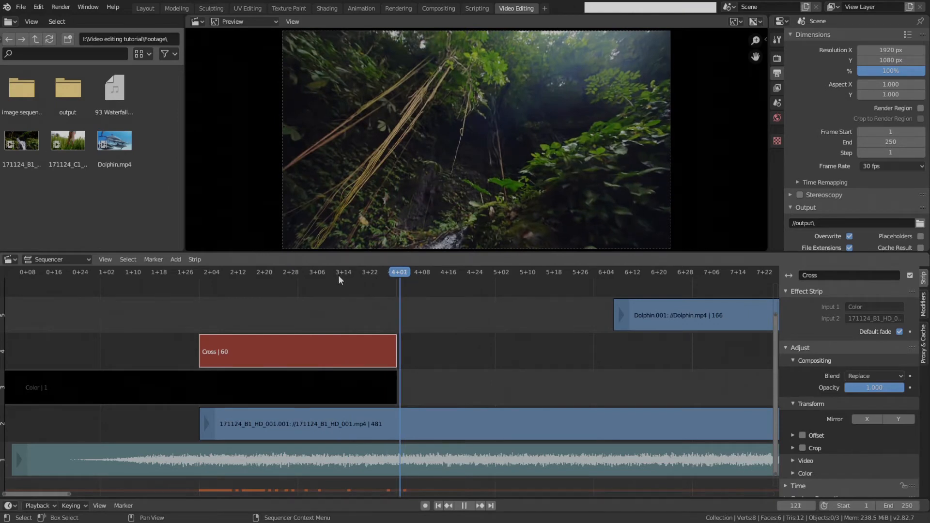
key("space")
left_click_drag(338, 276, 317, 356)
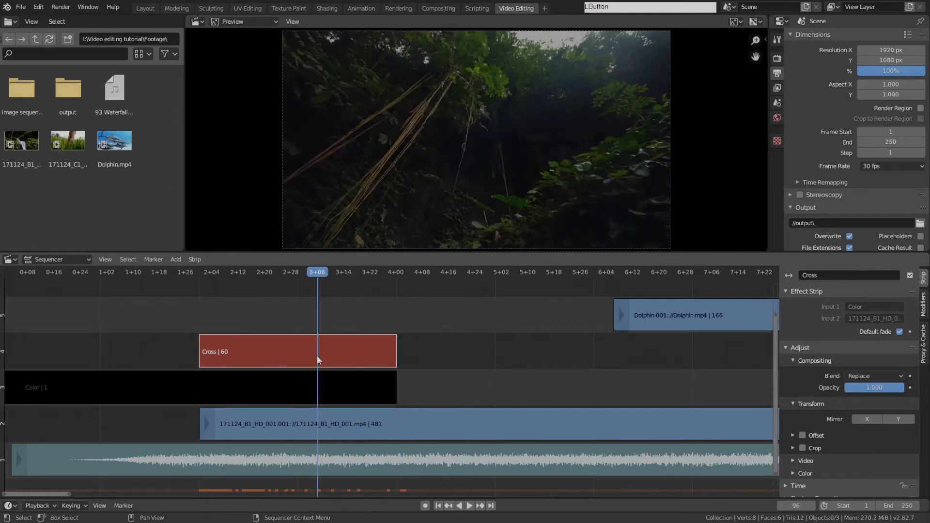
scroll(845, 358, "down", 1)
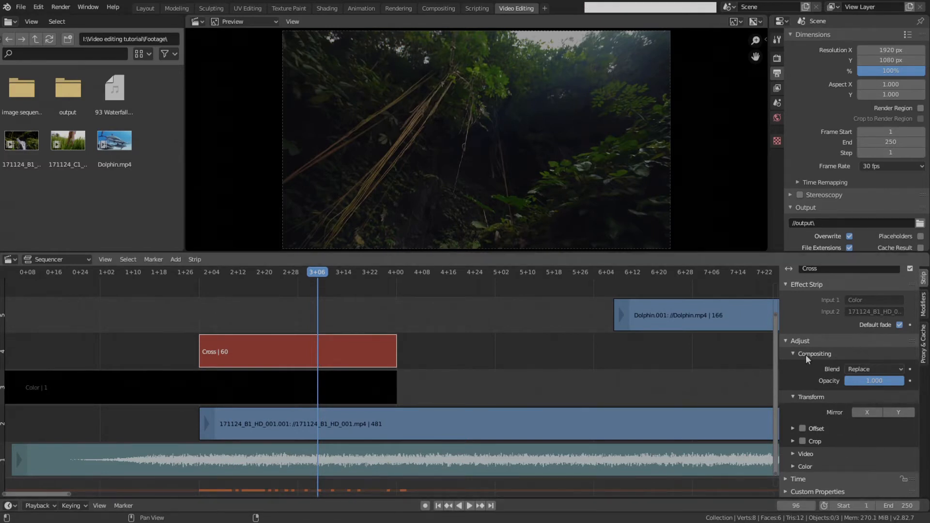
left_click(328, 391)
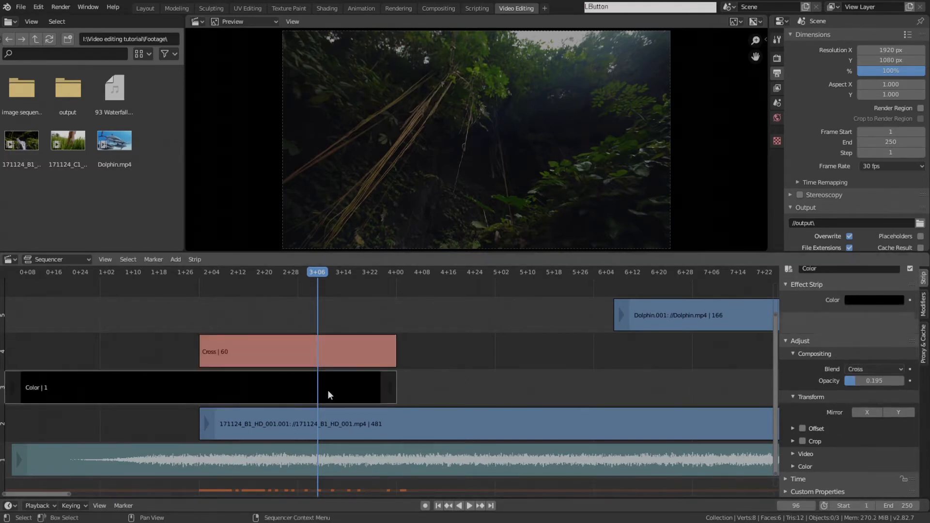
left_click(353, 361)
left_click(353, 382)
left_click(354, 361)
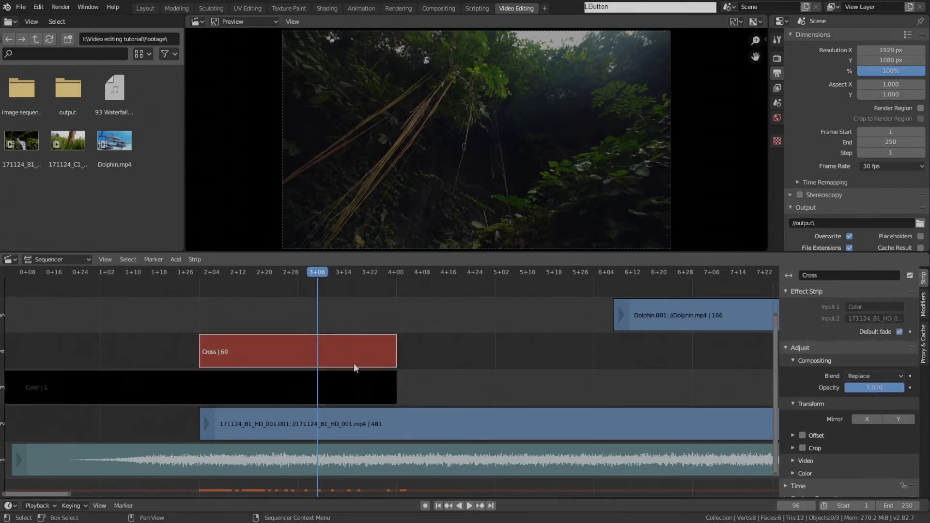
Step: Set the Color strip's Opacity to 1.000 and scrub through the Cross transition to check it
left_click(354, 386)
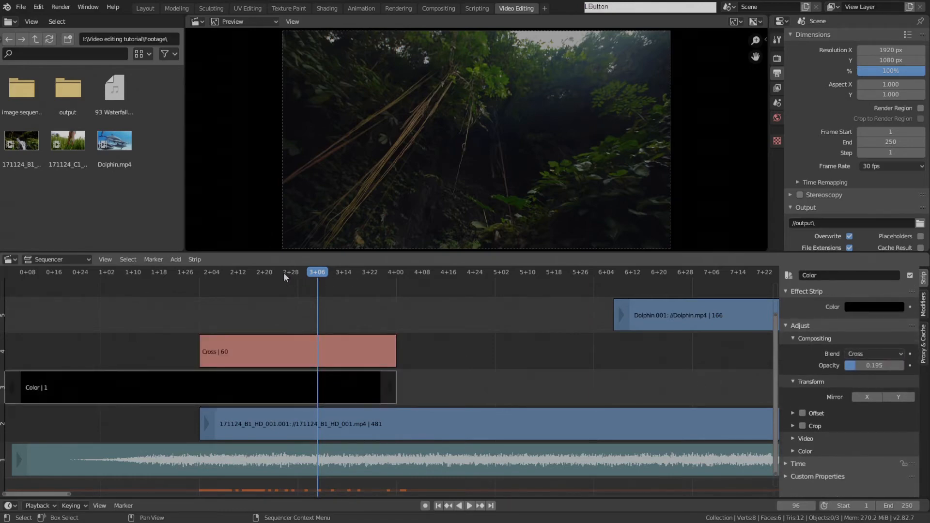
left_click(243, 274)
left_click_drag(238, 274, 281, 275)
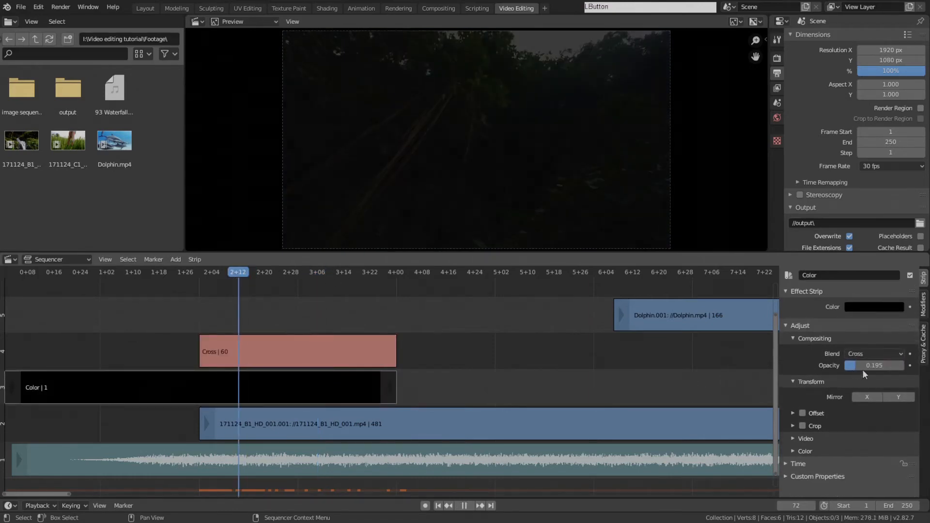
left_click_drag(859, 366, 907, 366)
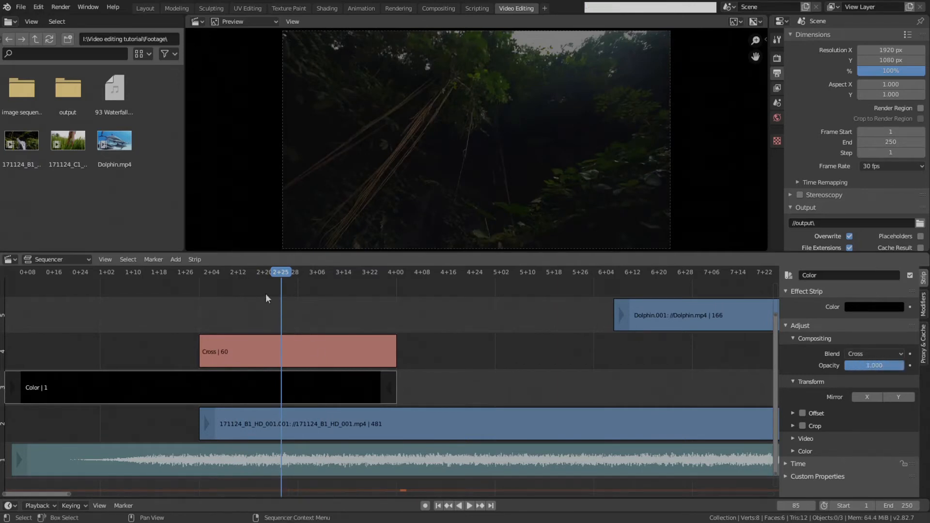
left_click_drag(279, 271, 246, 272)
Step: Move the Dolphin.001 and Dolphin.002 strips together to channels 4 and 3, over the end of the 171124_B1_HD_001.001 strip
scroll(533, 312, "down", 6)
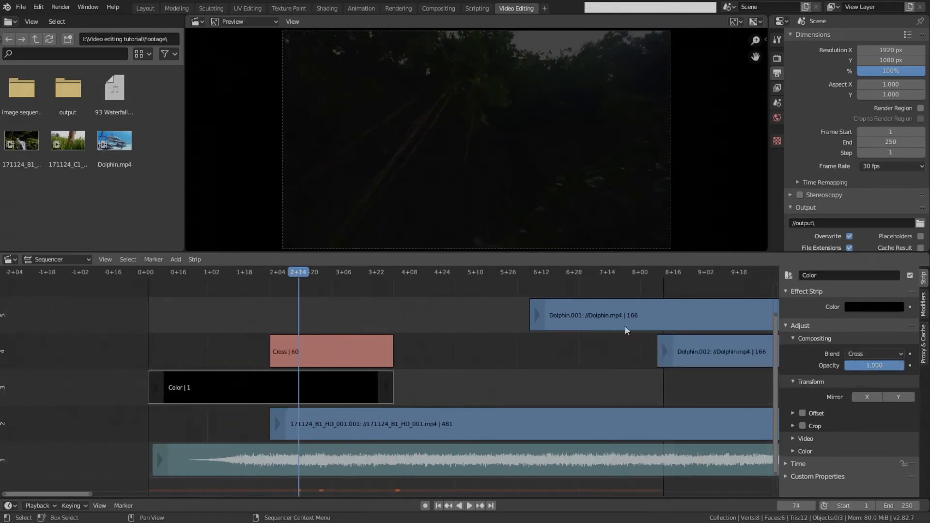
middle_click_drag(624, 326, 374, 354)
left_click(312, 299)
left_click(388, 330, "shift")
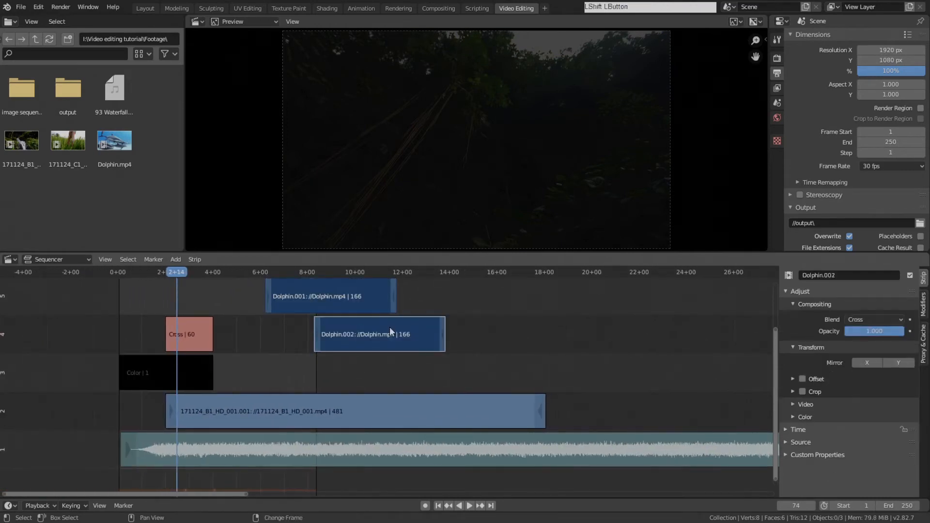
key("g")
left_click(505, 379)
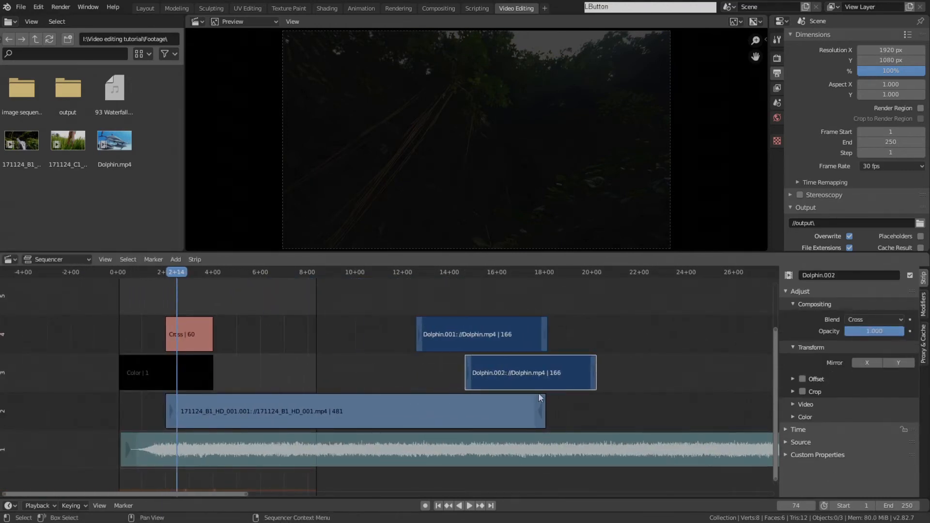
Step: Set the scene's end frame to 750
middle_click_drag(438, 379, 502, 381)
scroll(501, 381, "up", 1)
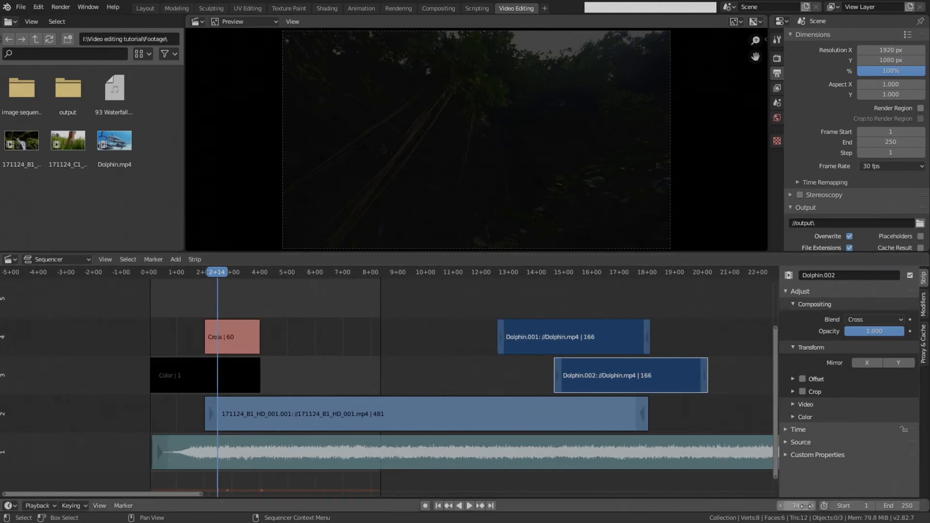
left_click(899, 506)
type("75")
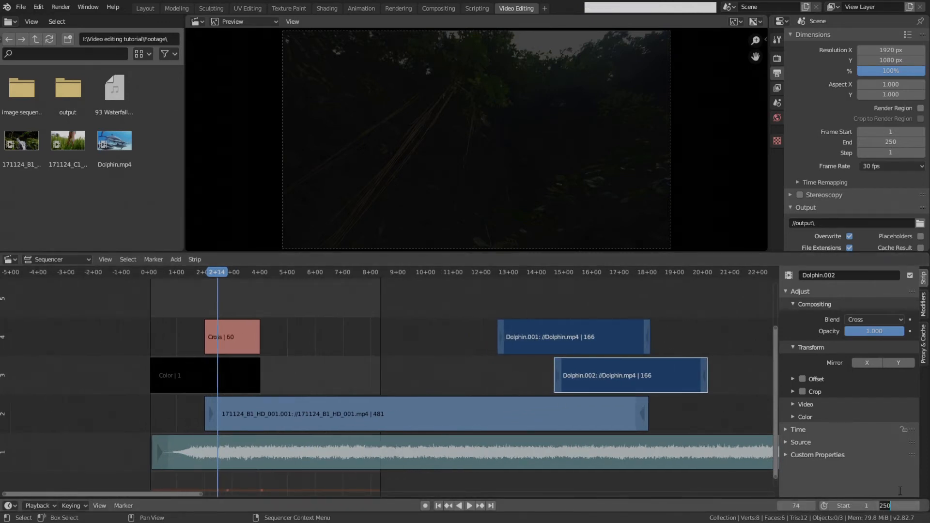
type("0")
key("Return")
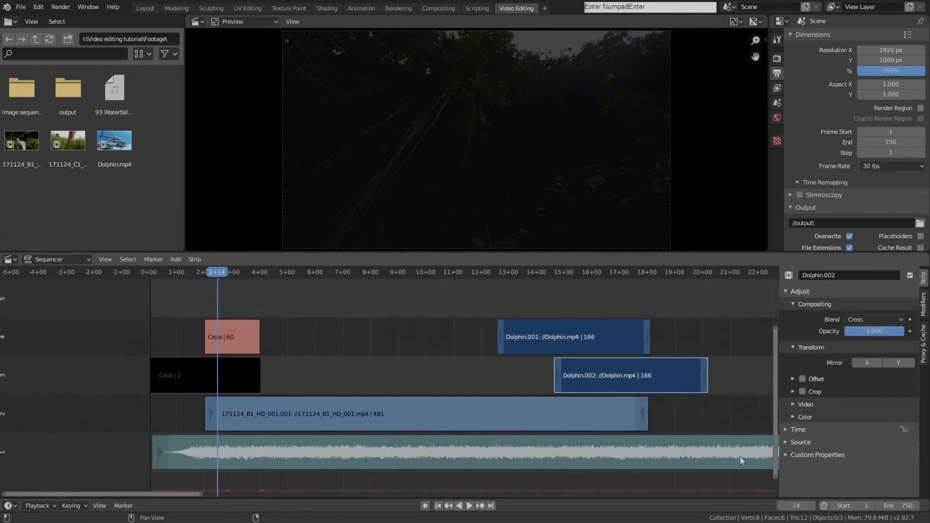
Step: Play the edit through the 171124_B1_HD_001.001 clip and park the playhead at frame 250
scroll(581, 409, "down", 5)
middle_click_drag(504, 384, 437, 383)
scroll(433, 384, "up", 6)
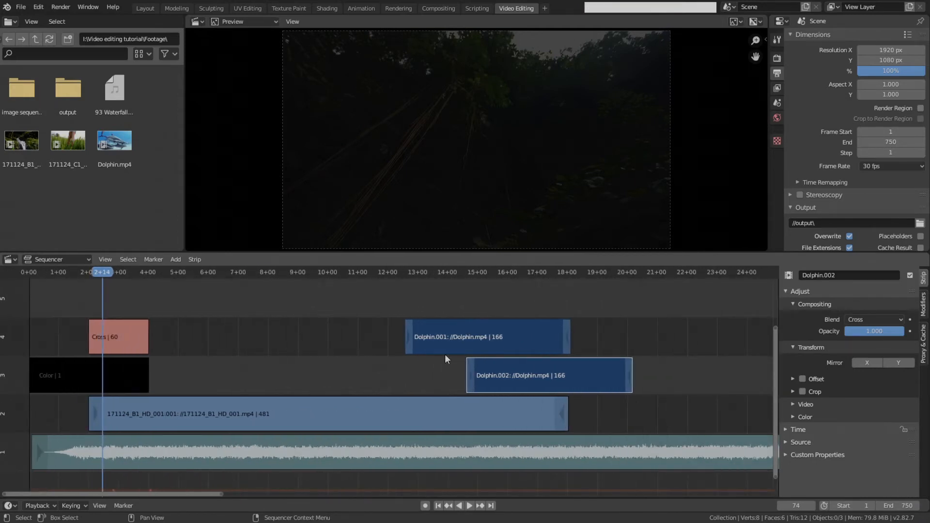
left_click(413, 353)
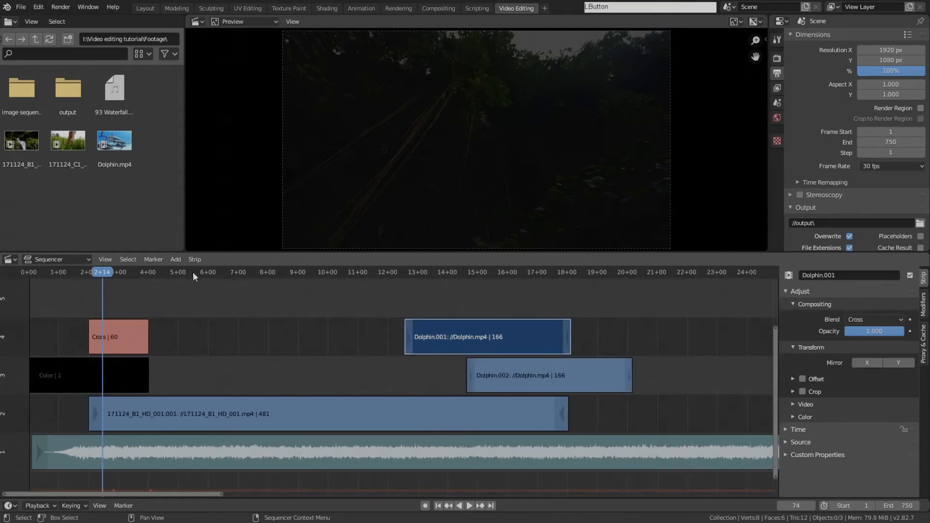
key("space")
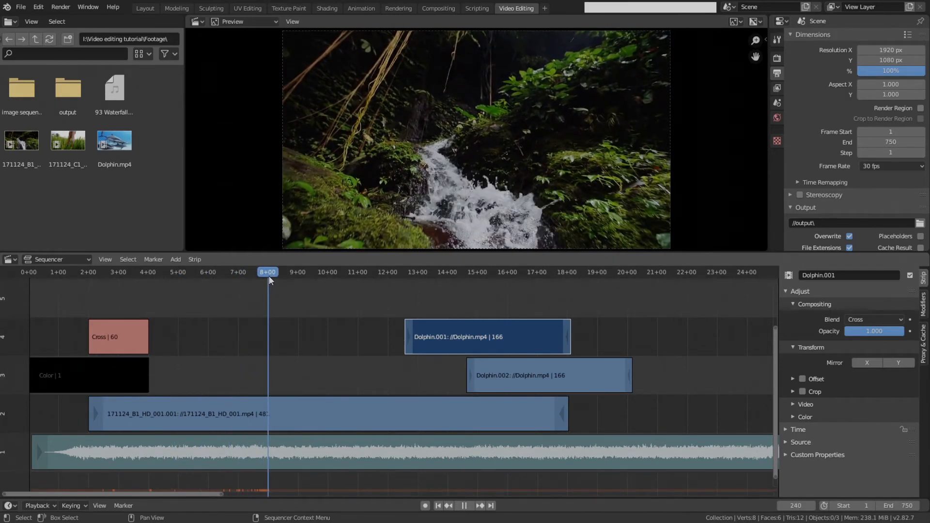
left_click_drag(269, 275, 279, 276)
scroll(278, 385, "up", 1)
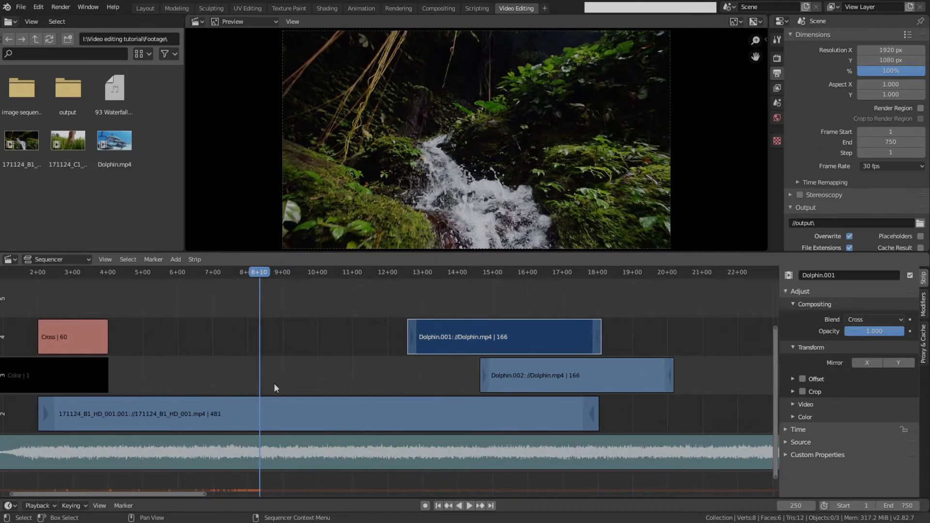
Step: Try to trim the end of the 171124_B1_HD_001.001 strip back to the playhead at frame 250
left_click(301, 410)
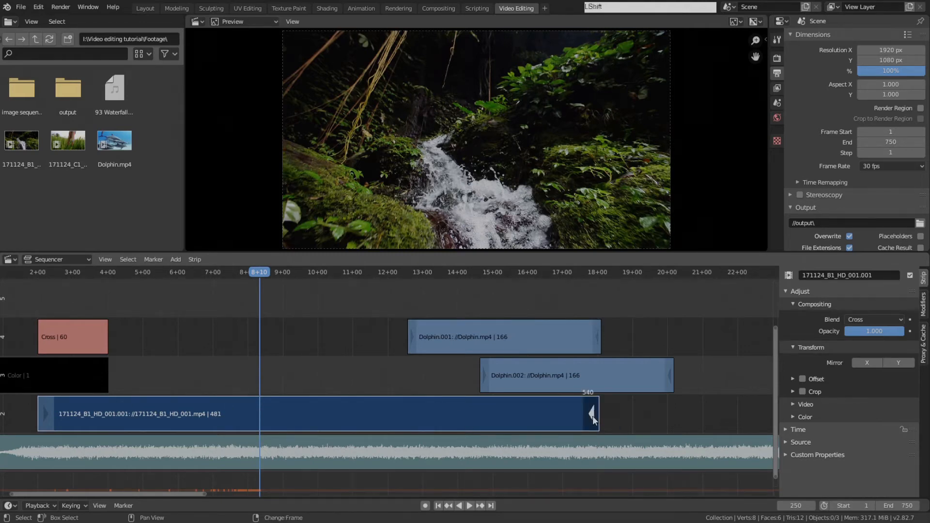
key("ctrl+z")
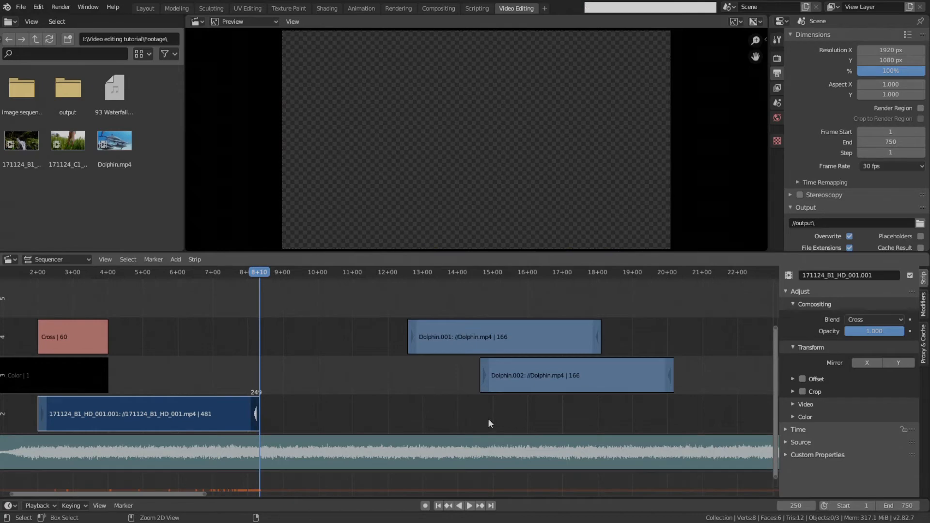
key("ctrl+shift+z")
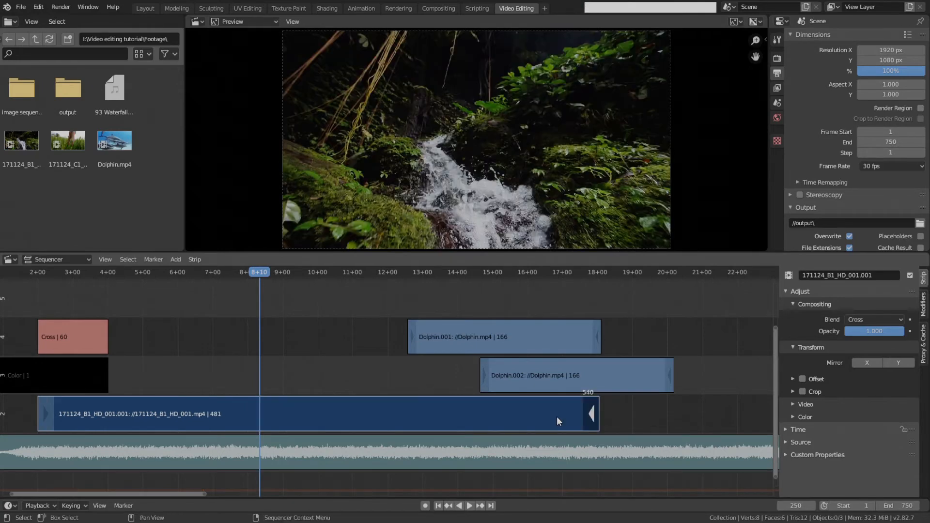
Step: Cut the 171124_B1_HD_001.001 strip at frame 250
middle_click_drag(449, 410, 480, 410)
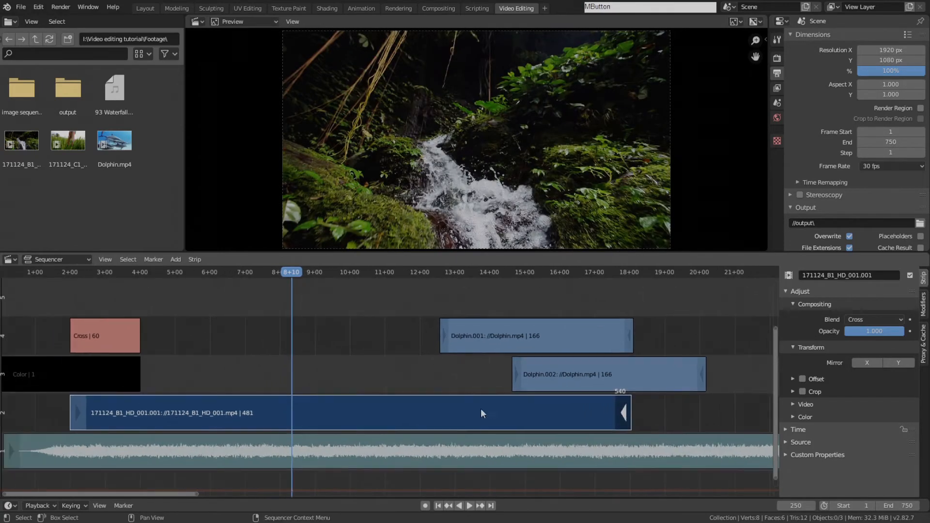
scroll(408, 408, "up", 1)
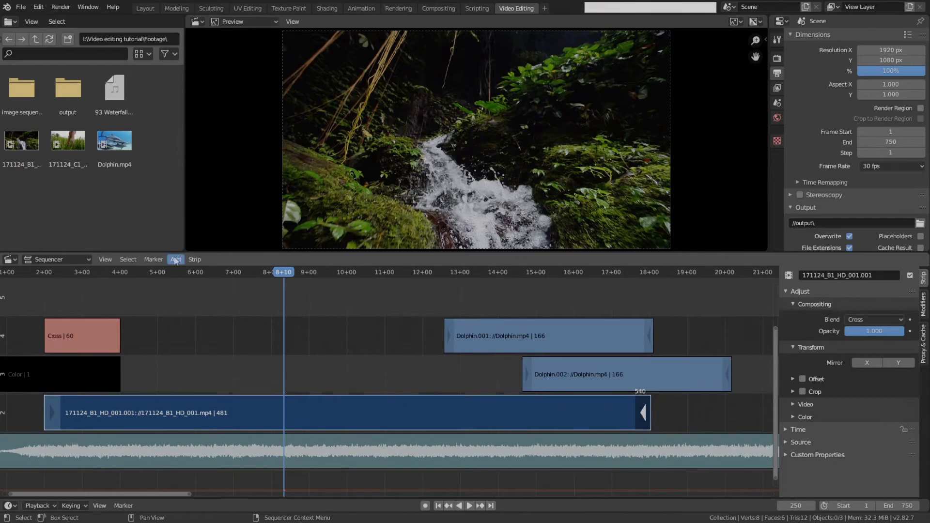
left_click(194, 260)
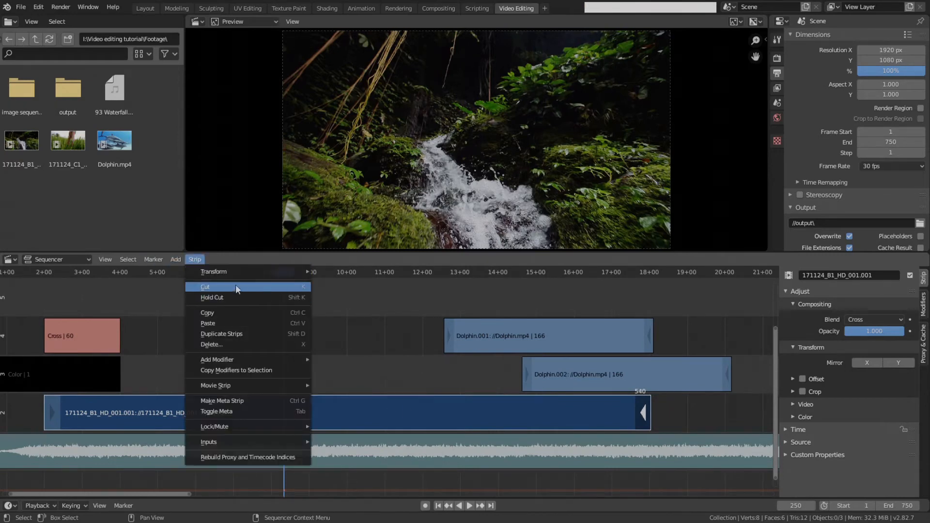
middle_click_drag(392, 373, 355, 364)
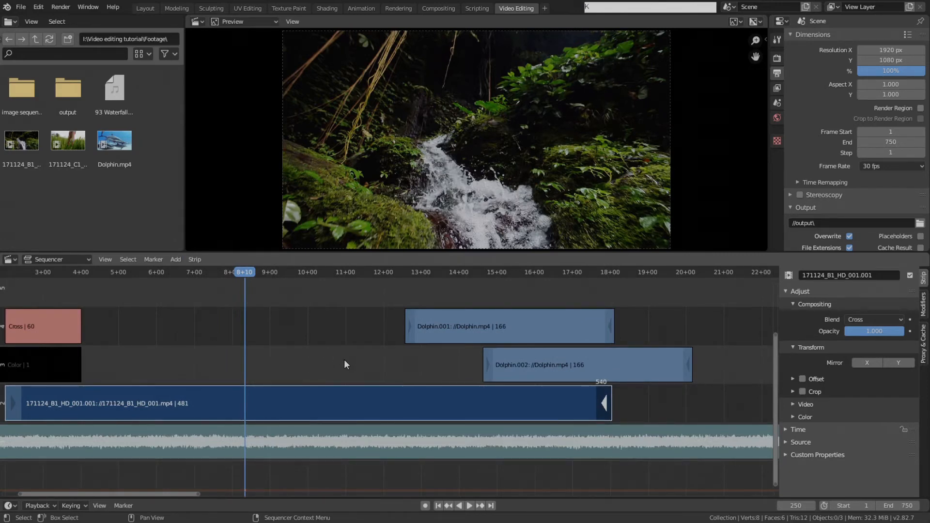
key("k")
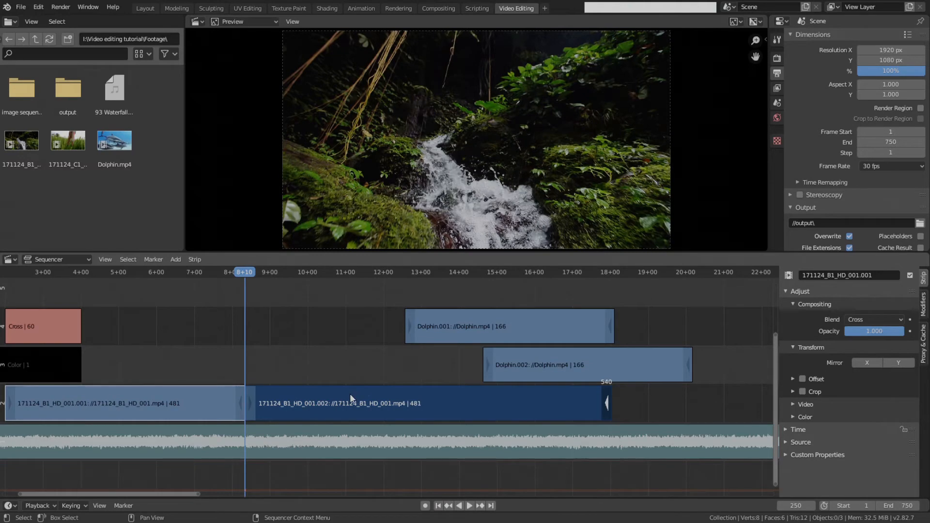
Step: Try sliding the part of the waterfall strip after the cut on its own, and delete that part
key("g")
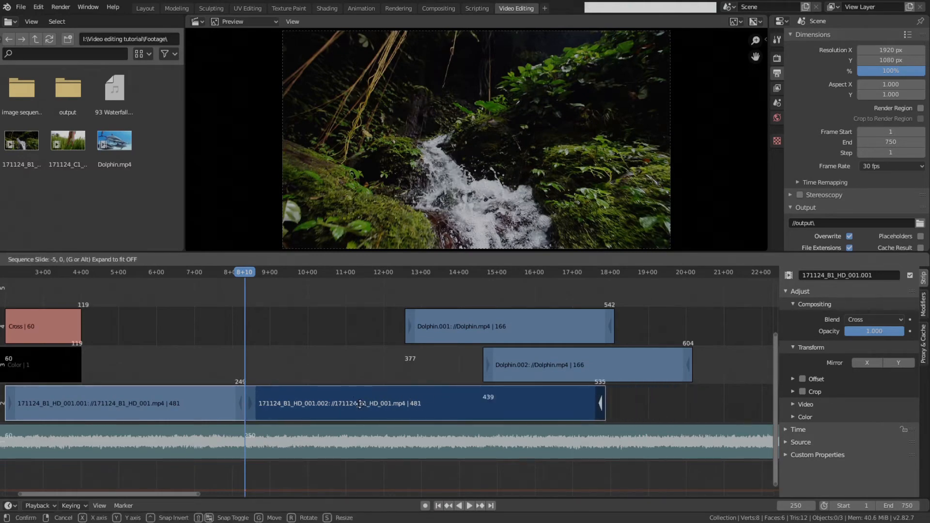
left_click(360, 403)
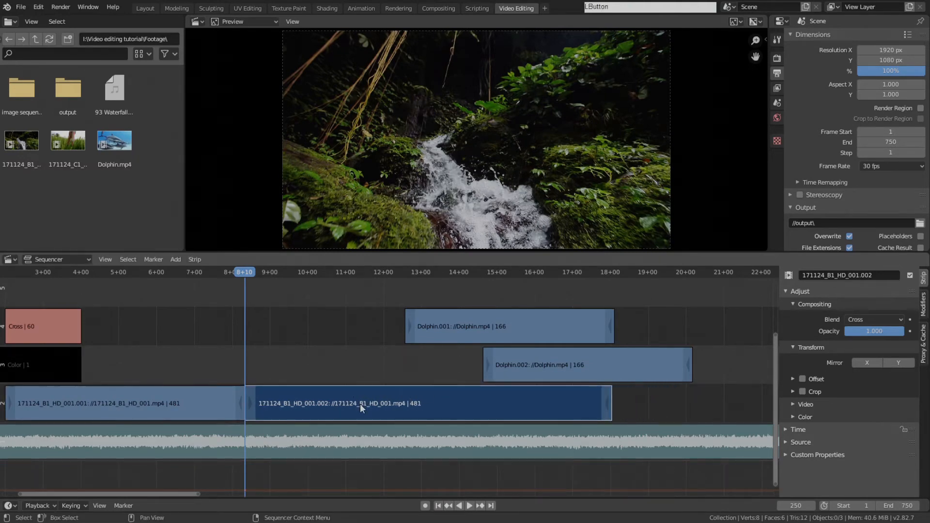
key("g")
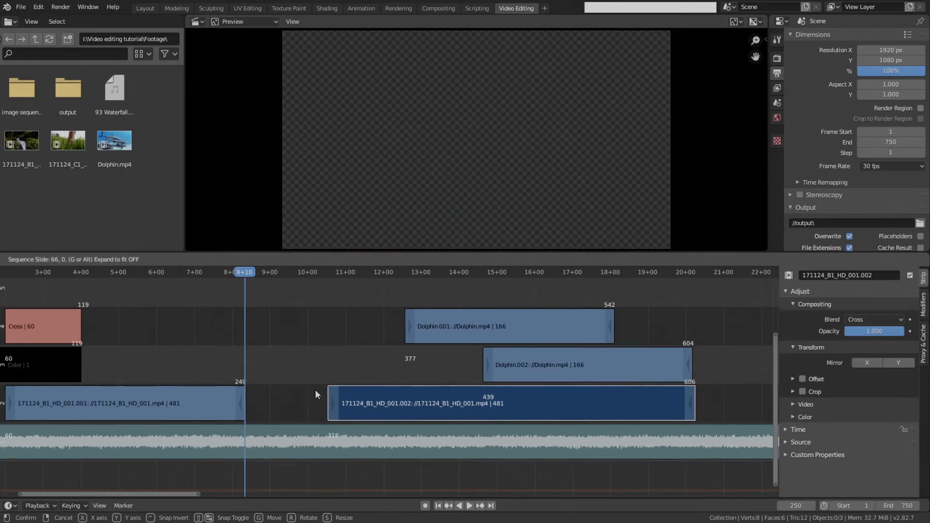
key("Escape")
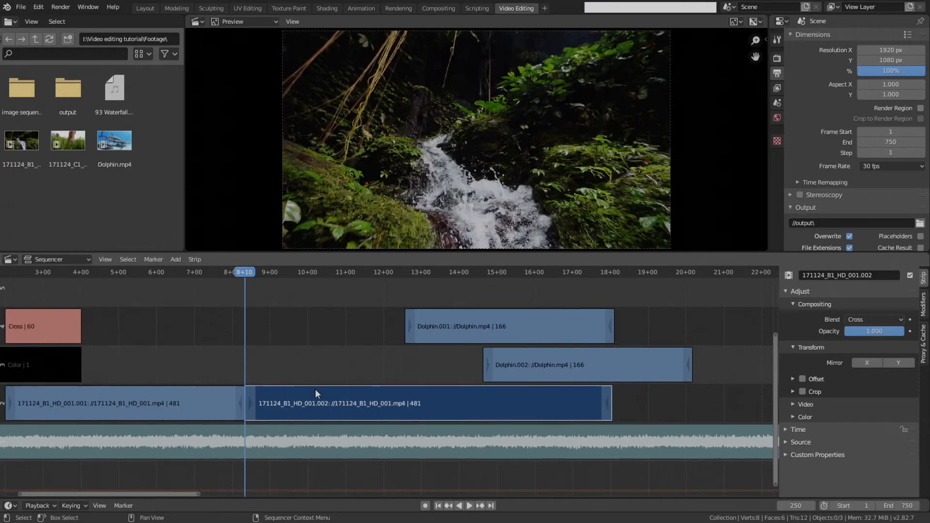
key("x")
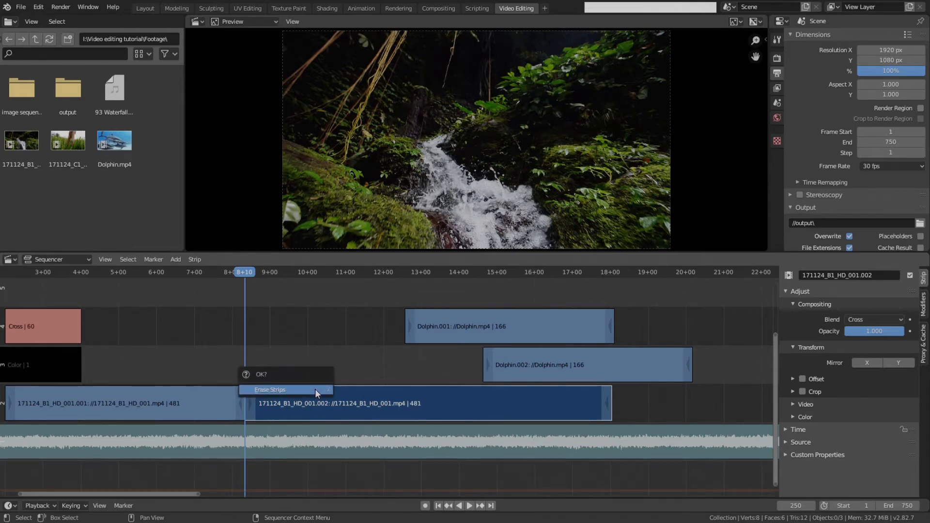
key("KP_Enter")
Step: Slide the Dolphin.002 strip in channel 3 to start at about frame 232, over the waterfall strip's end, and delete the Dolphin.001 strip
middle_click_drag(371, 390, 501, 336, "ctrl")
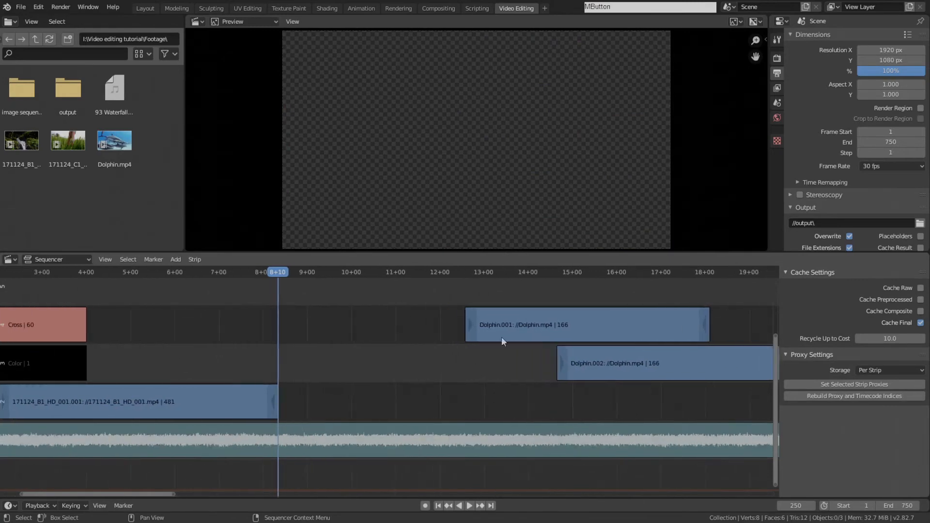
left_click(504, 333)
left_click(614, 372)
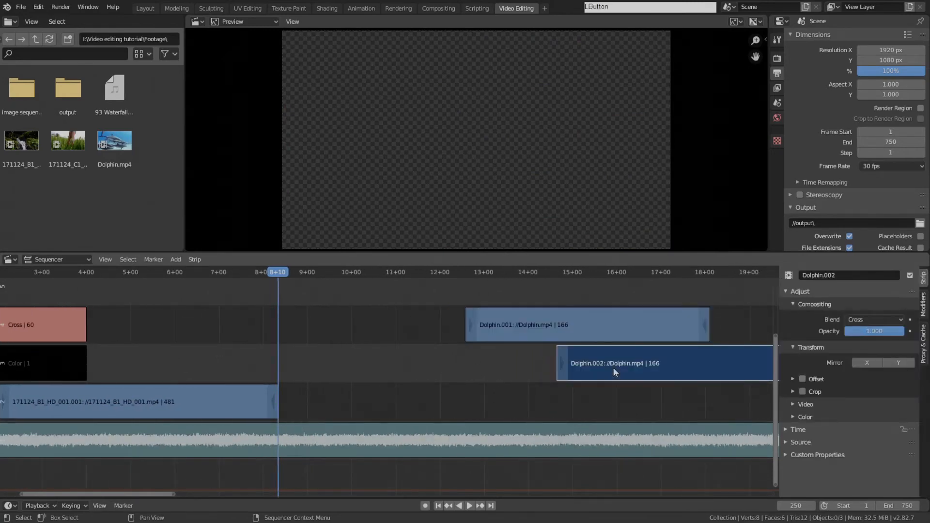
left_click_drag(615, 371, 303, 363)
left_click(518, 330)
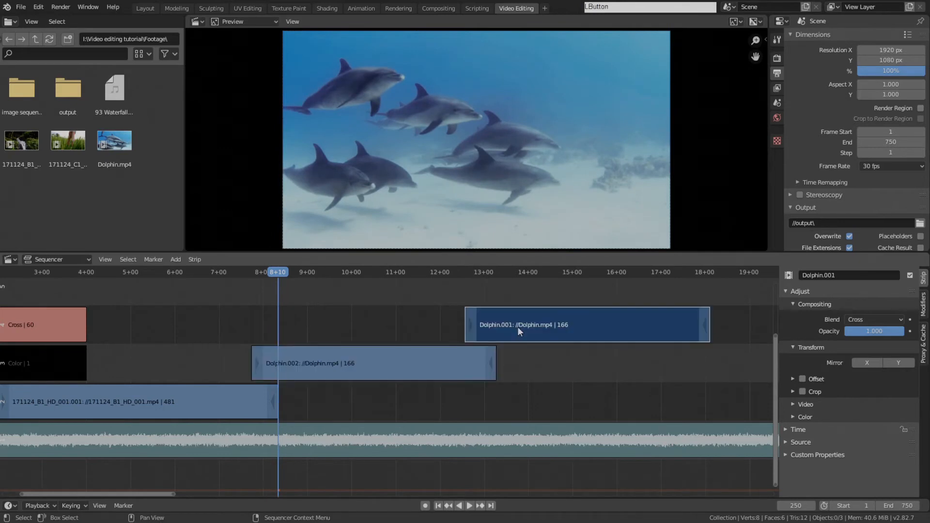
key("Delete")
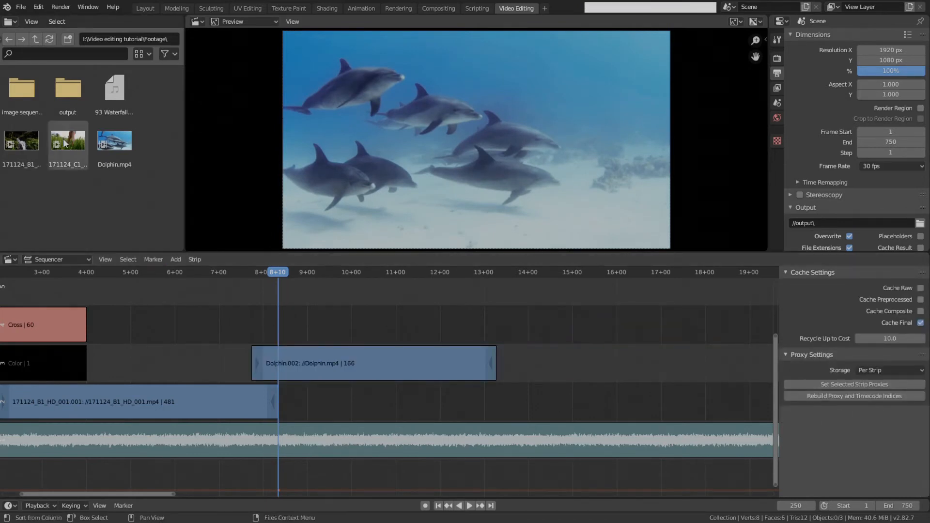
Step: Add 171124_C1_HD_012.mp4 to the sequencer at frame 250 and delete its audio strip
left_click_drag(66, 143, 438, 334)
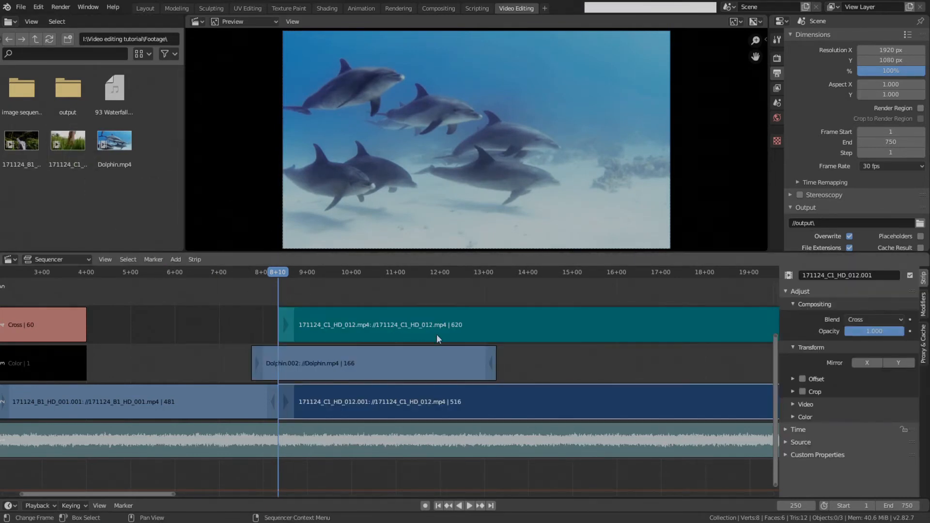
left_click(451, 321)
key("Delete")
key("Return")
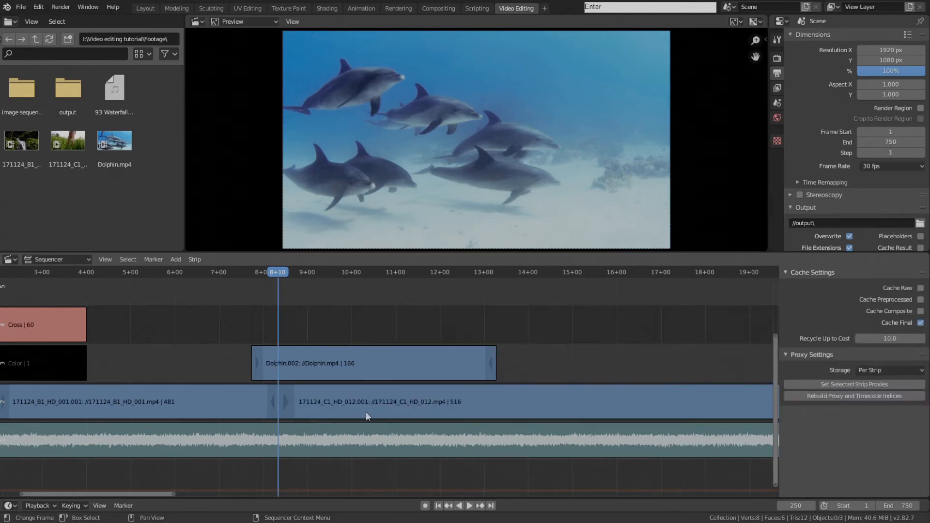
Step: Move the 171124_C1_HD_012.001 strip up to channel 4, starting slightly before the waterfall strip ends
left_click(365, 396)
scroll(365, 395, "down", 5)
middle_click_drag(377, 380, 300, 380)
key("g")
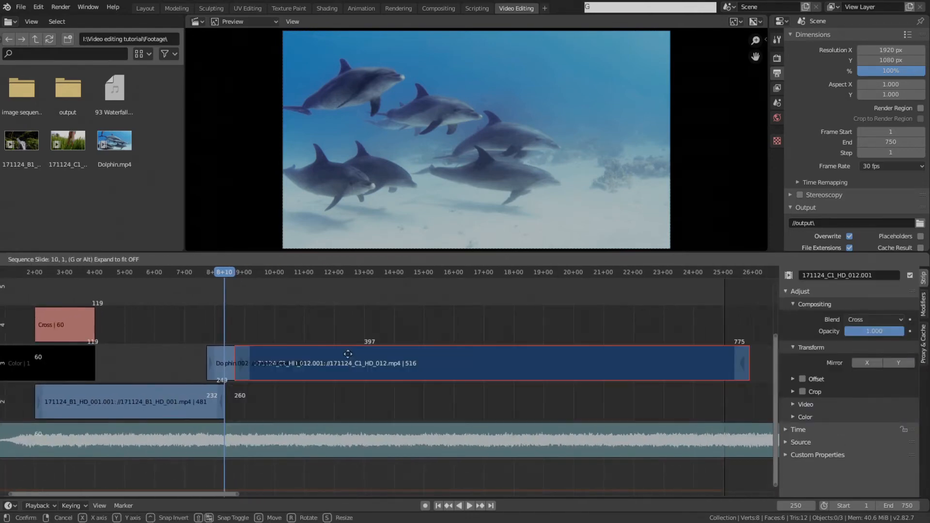
left_click(339, 320)
Step: Slide the Dolphin.002 strip in channel 3 to start at about 13+22, well past the waterfall strip
left_click(304, 364)
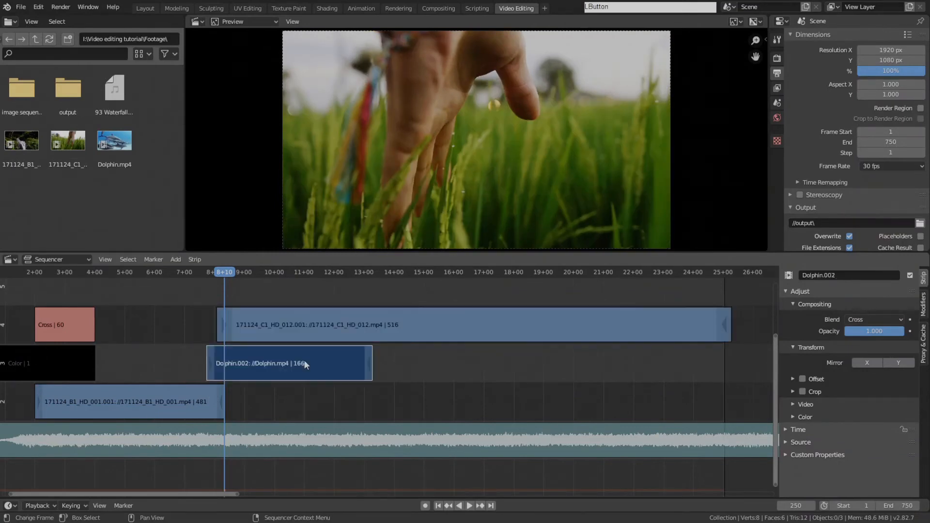
middle_click_drag(304, 363, 400, 367)
scroll(397, 362, "up", 2)
key("g")
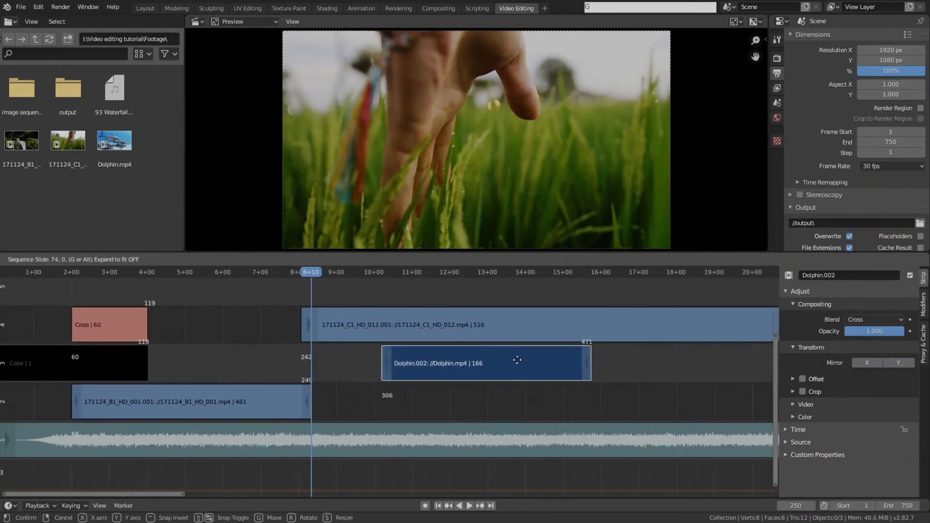
left_click(623, 353)
Step: Set the current frame to 190, 60 frames before the waterfall strip's end, and snap the 171124_C1_HD_012.001 strip's start to it
scroll(505, 356, "up", 5)
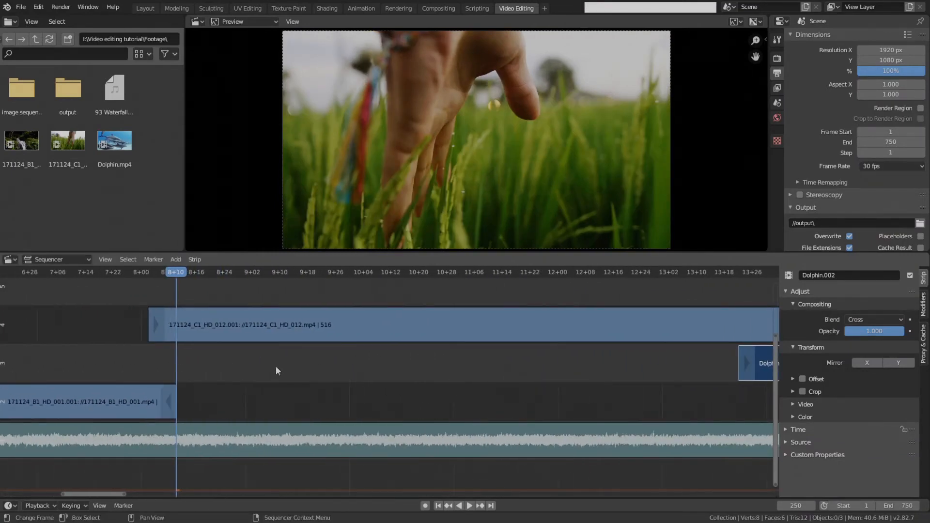
middle_click_drag(276, 371, 312, 375)
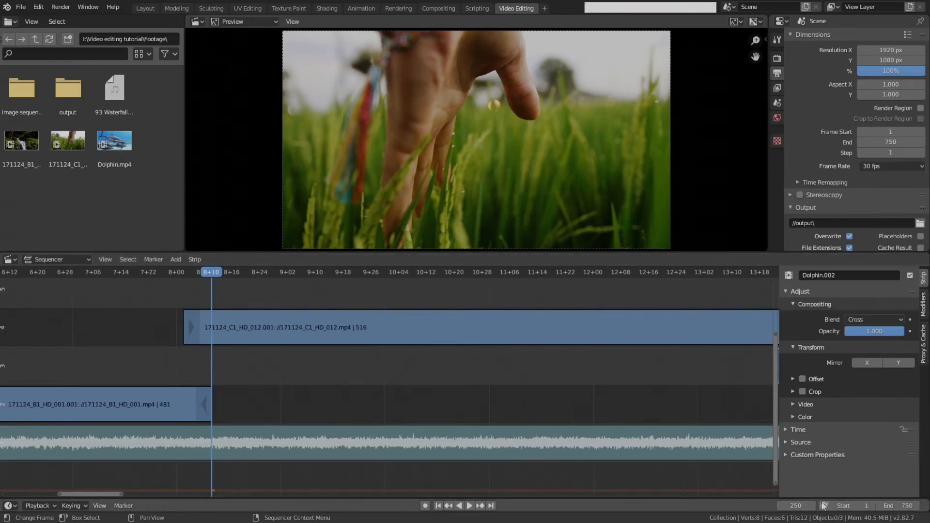
left_click(799, 506)
type("-60")
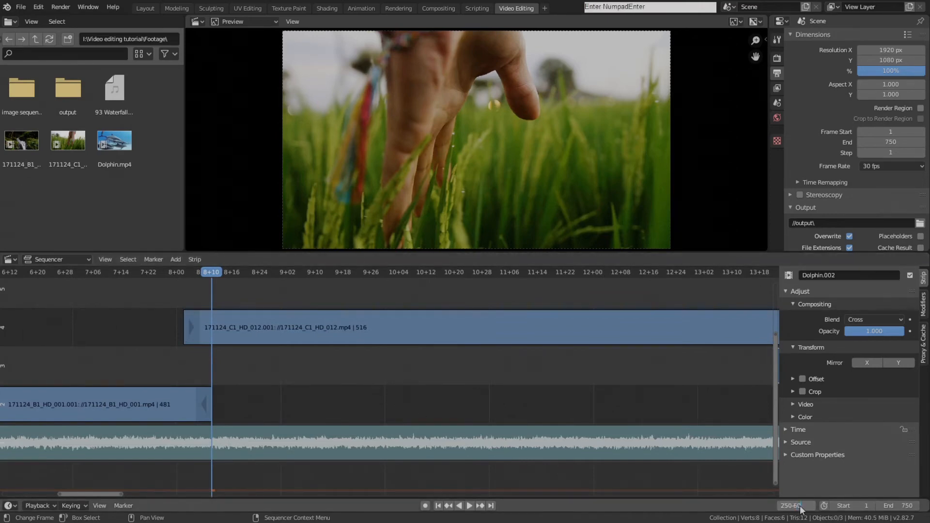
key("Return")
middle_click_drag(310, 383, 392, 387)
scroll(421, 379, "down", 4)
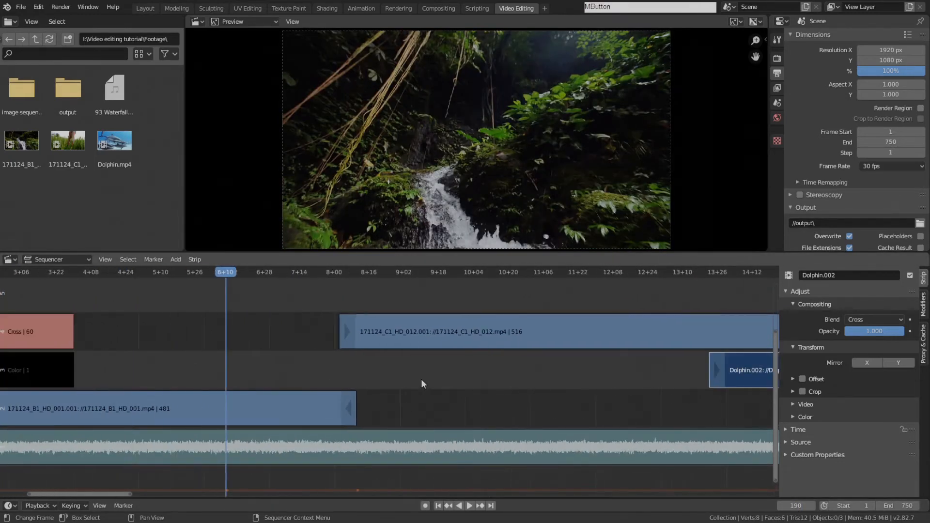
left_click(409, 336)
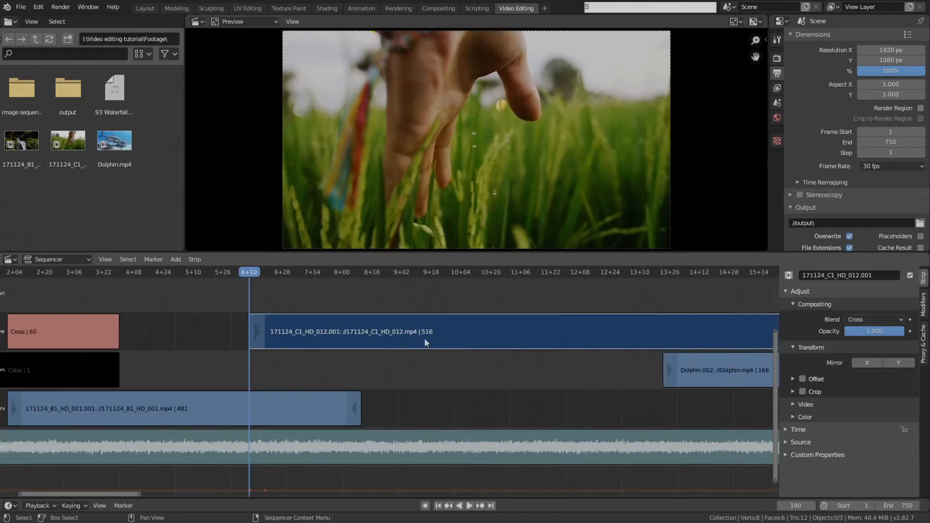
Step: Play the 171124_C1_HD_012.001 strip up to frame 380, cut it there and delete the part after the cut
middle_click_drag(425, 338, 323, 342)
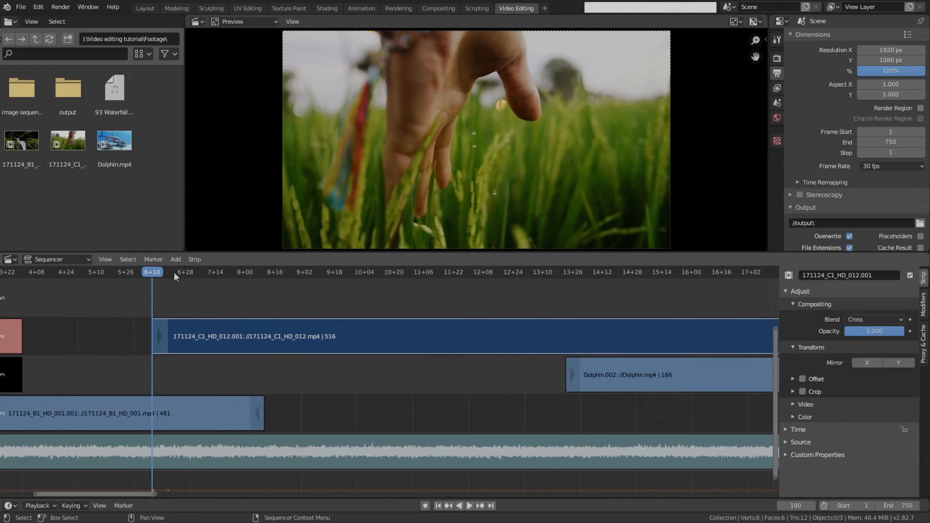
key("space")
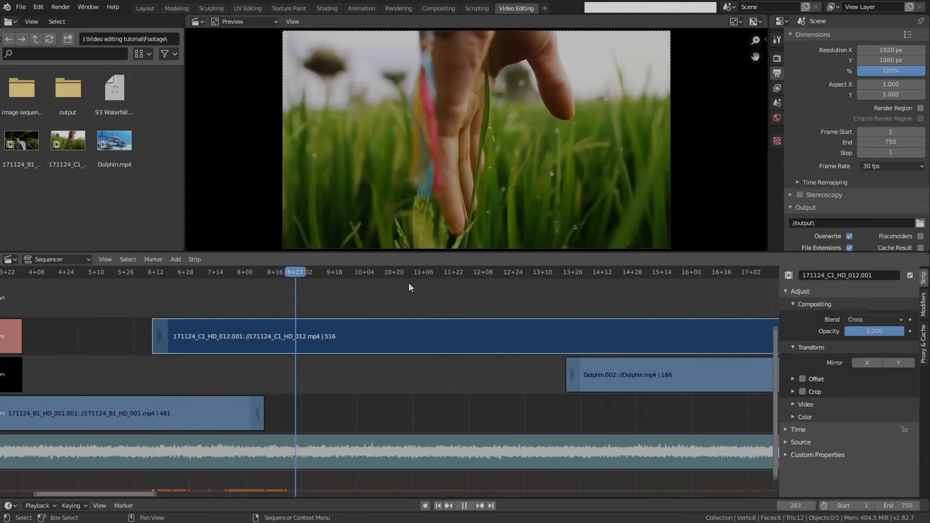
middle_click_drag(509, 301, 356, 290)
scroll(364, 299, "down", 4)
key("space")
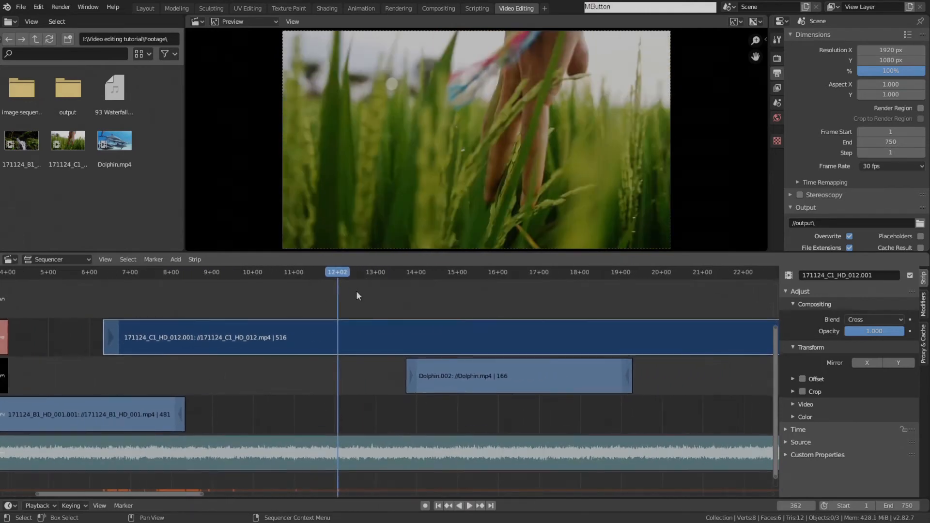
key("space")
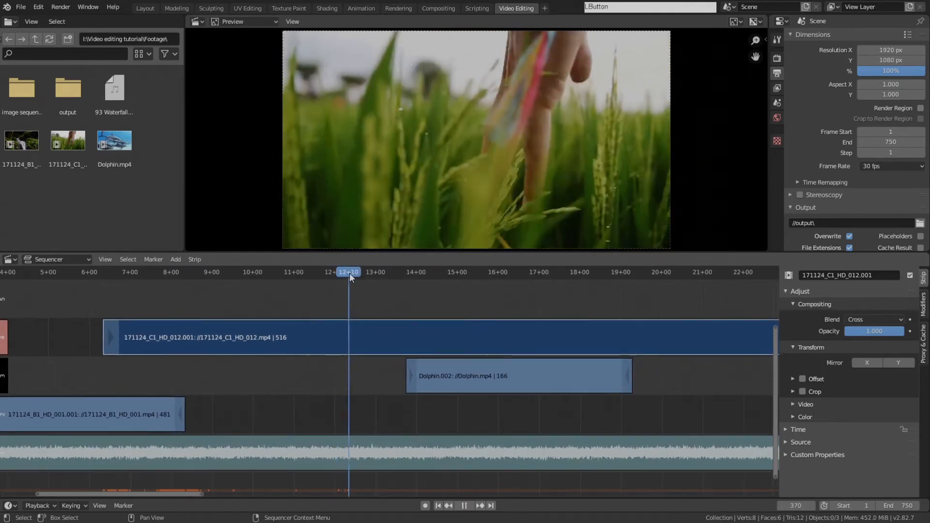
key("space")
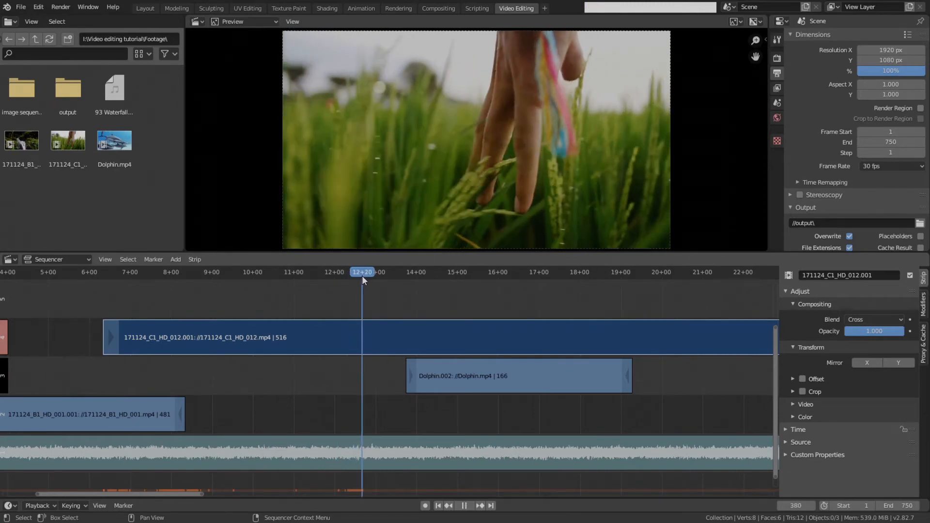
middle_click_drag(400, 329, 312, 331)
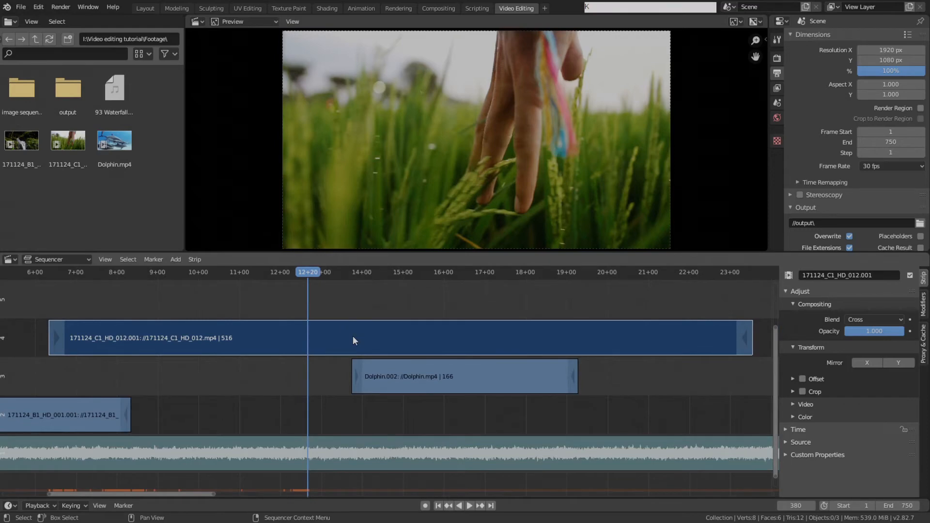
key("k")
key("x")
key("Return")
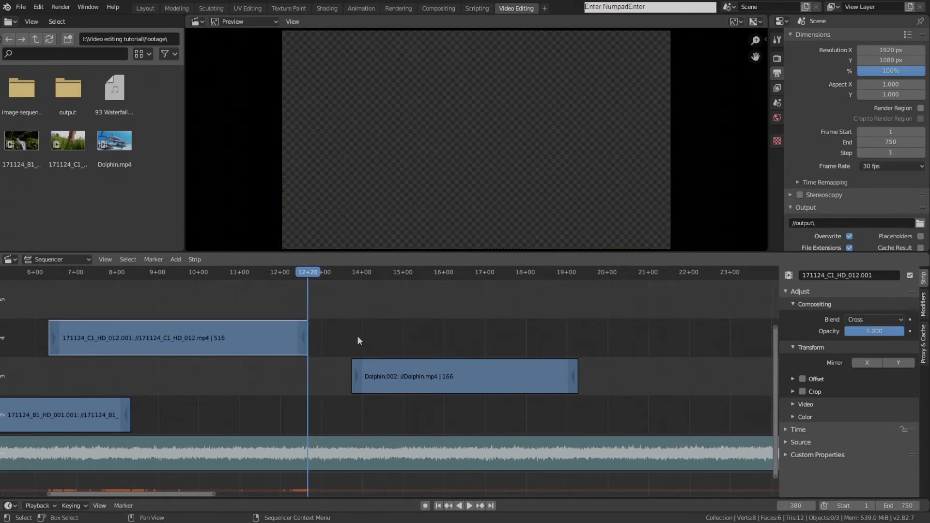
Step: Move the Dolphin.002 strip up to channel 5 so it starts slightly before the 171124_C1_HD_012.001 strip ends
left_click(406, 378)
key("Home")
key("g")
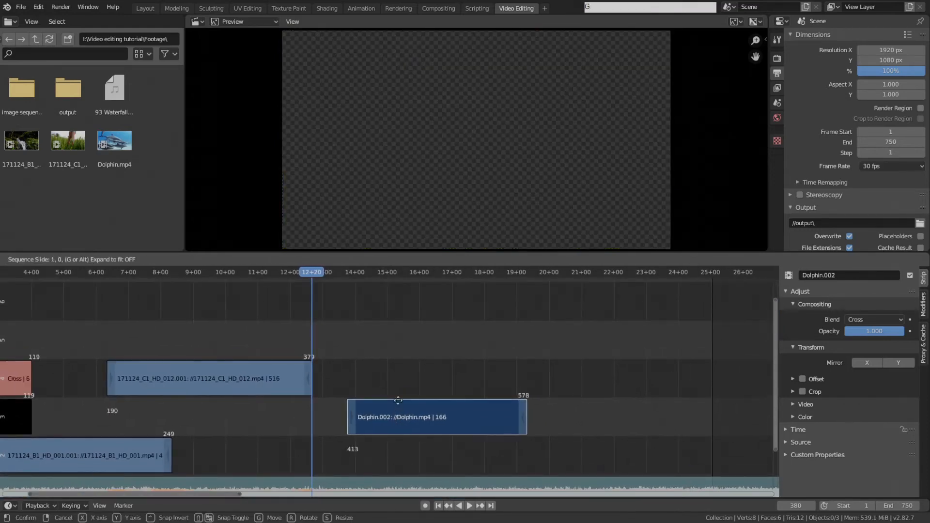
left_click(338, 350)
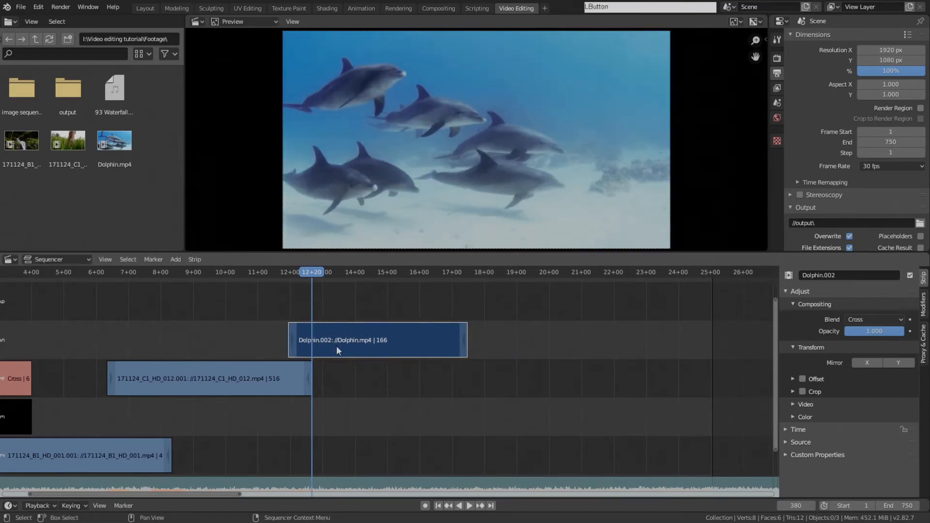
Step: Set the current frame to 320, 60 frames before the rice-field strip's end, and snap the Dolphin.002 strip's start to it
left_click(799, 505)
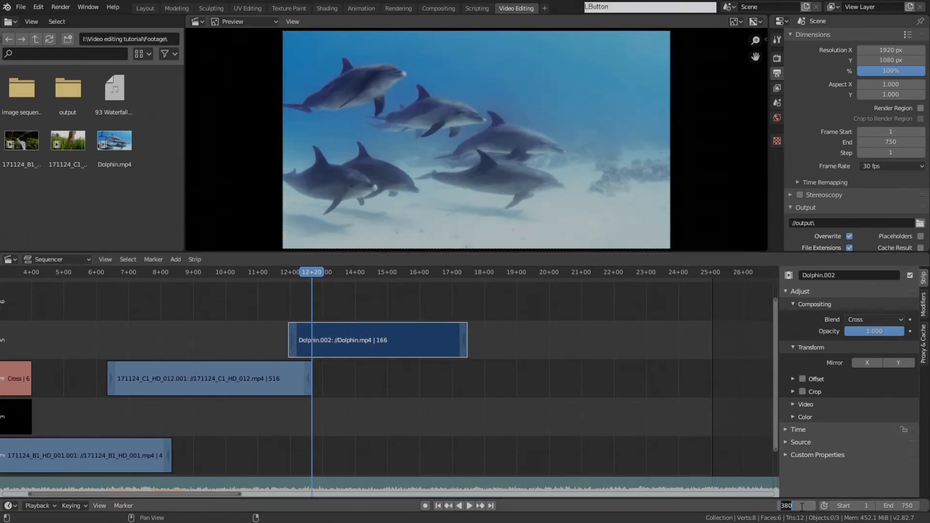
key("End")
type("-60")
key("Return")
key("shift+s")
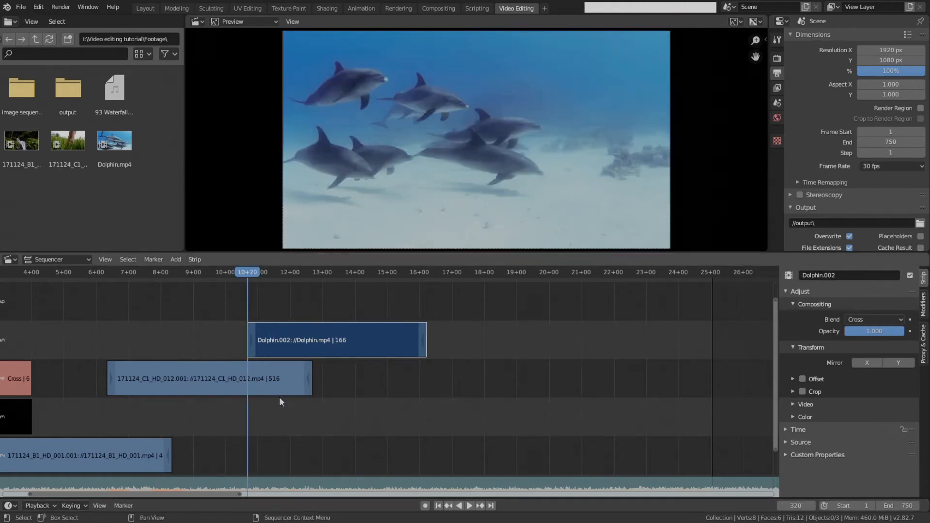
Step: Slide the 93 Waterfall.wma audio strip along channel 1 to start at about 1+22, shortly before the waterfall clip
scroll(392, 359, "down", 4)
middle_click_drag(374, 390, 399, 357)
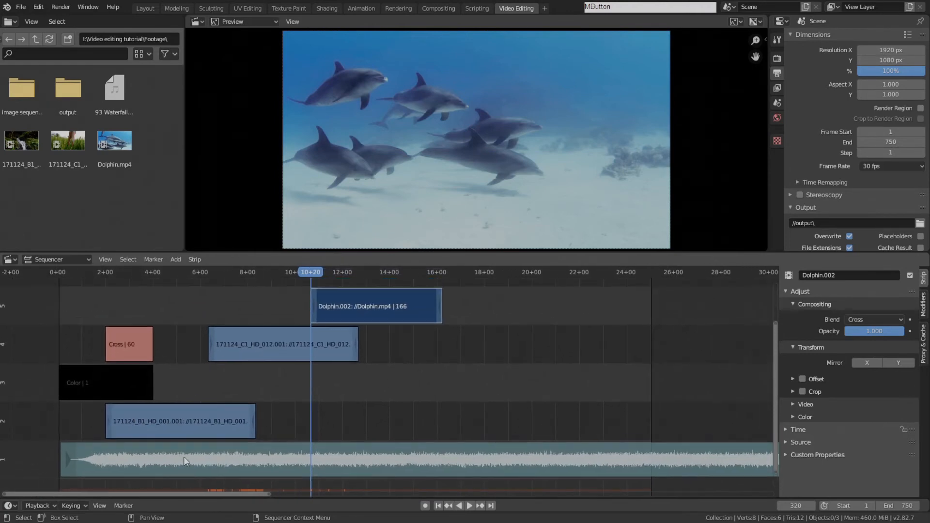
left_click(179, 459)
scroll(180, 464, "up", 2)
middle_click_drag(140, 450, 234, 437)
key("g")
key("x")
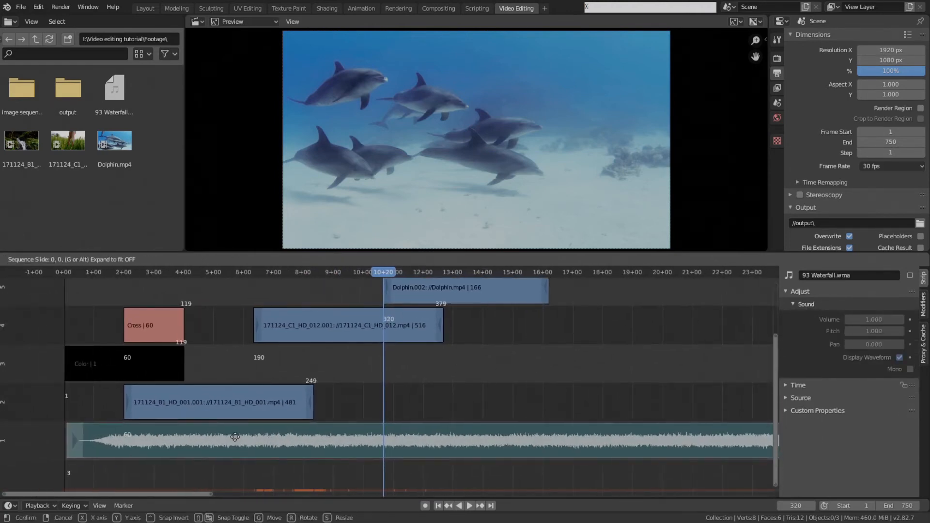
left_click(283, 439)
middle_click_drag(255, 435, 310, 441)
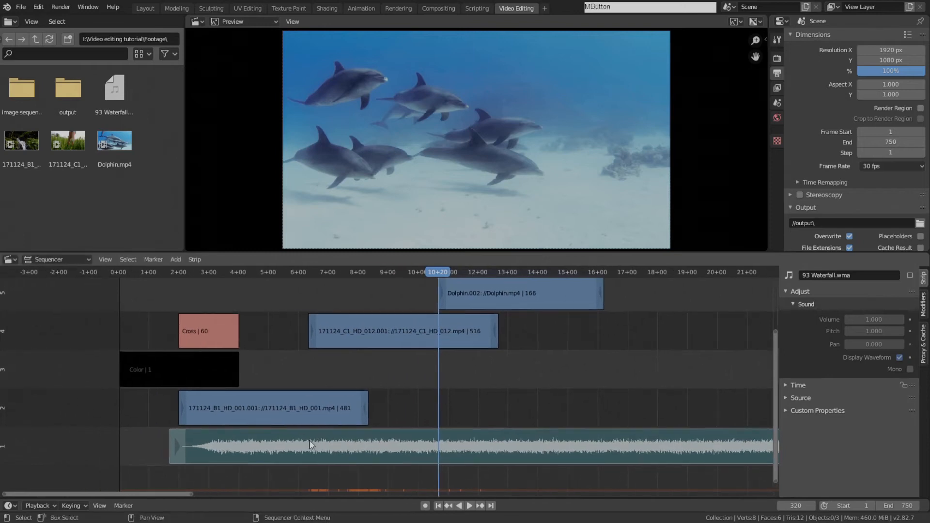
Step: Move the 171124_C1_HD_012.001 and Dolphin.002 strips down one channel, to channels 3 and 4
middle_click_drag(391, 344, 344, 385)
left_click(417, 371)
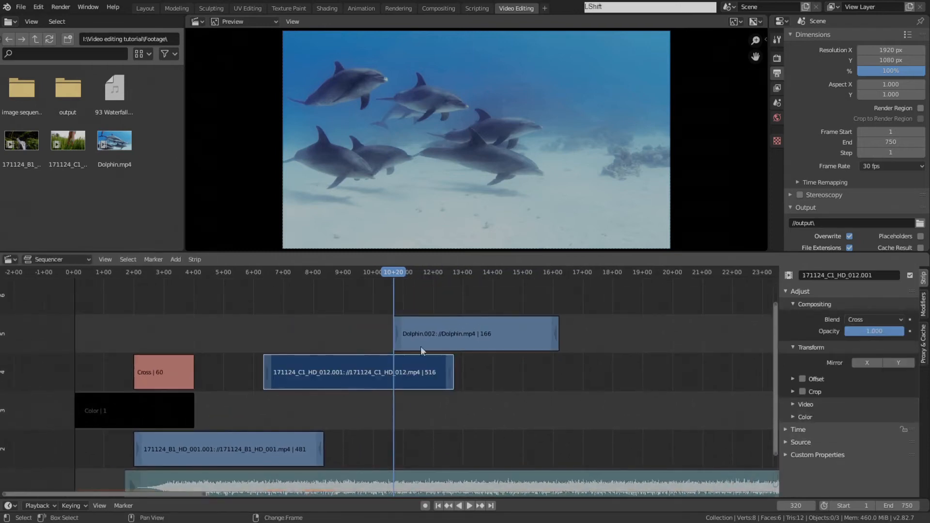
left_click(427, 339, "shift")
key("g")
left_click(422, 372)
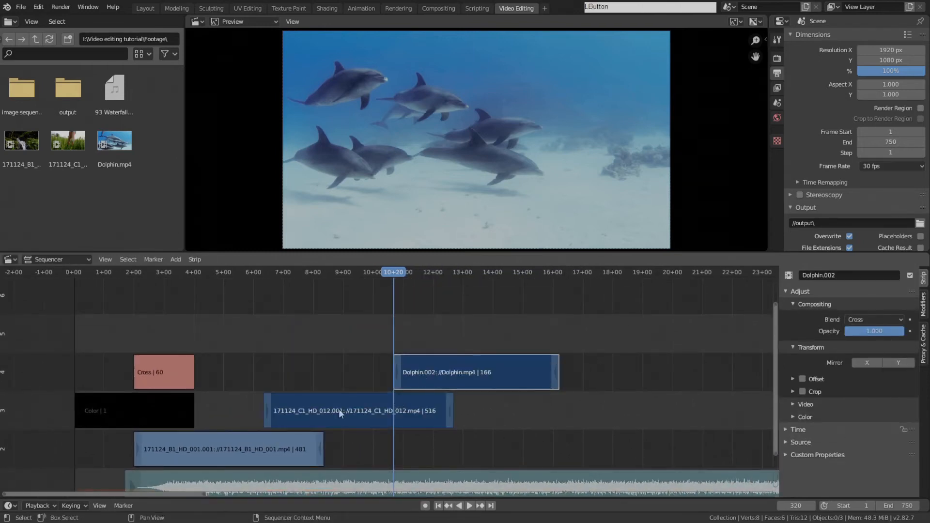
Step: Add a Cross transition from the waterfall strip 171124_B1_HD_001.001 to the rice-field strip 171124_C1_HD_012.001
left_click(292, 444)
left_click(297, 421, "shift")
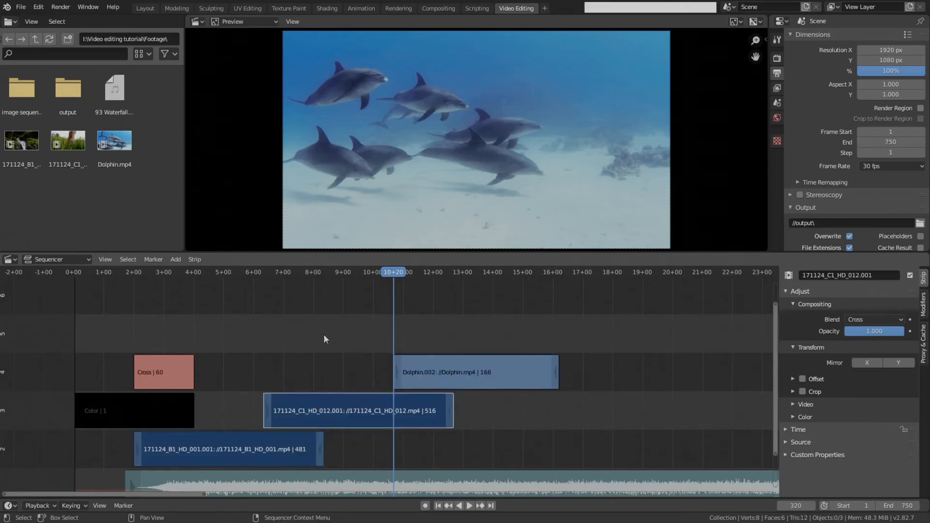
left_click(248, 450)
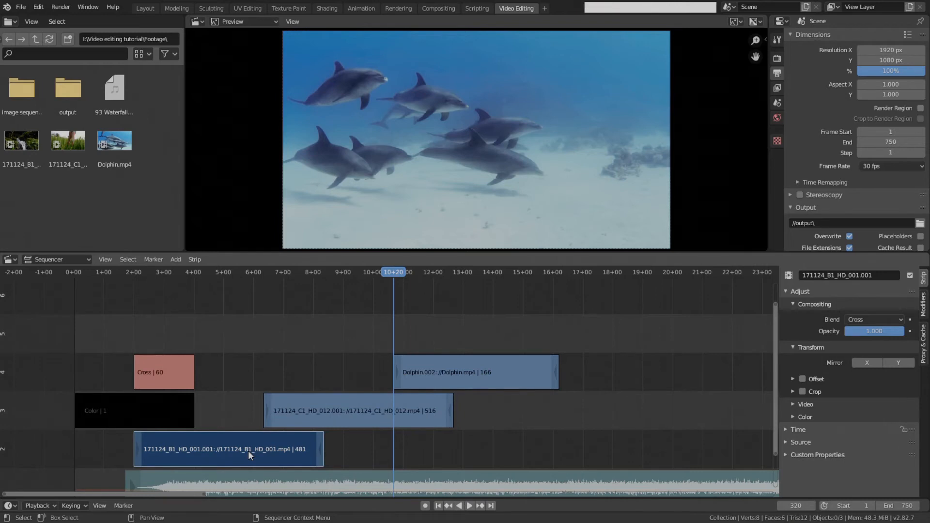
left_click(296, 417, "shift")
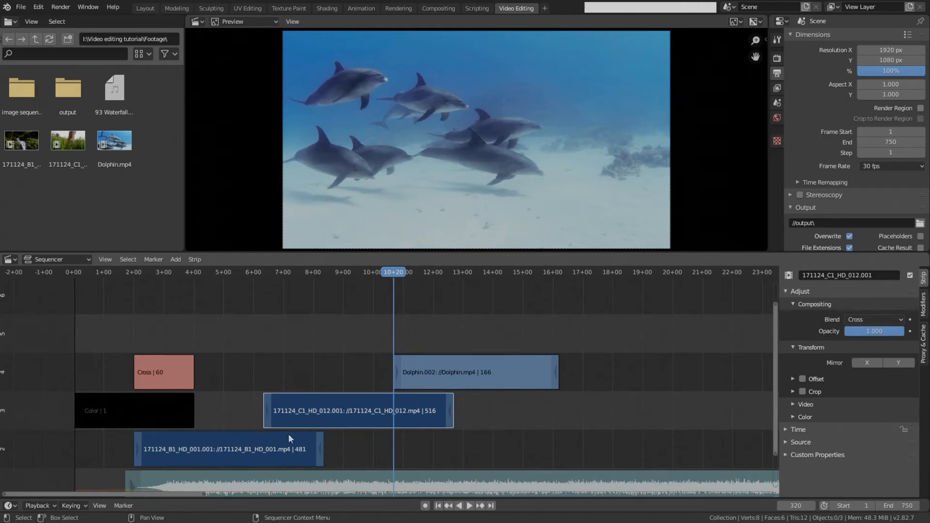
key("shift+a")
mouse_move(289, 410)
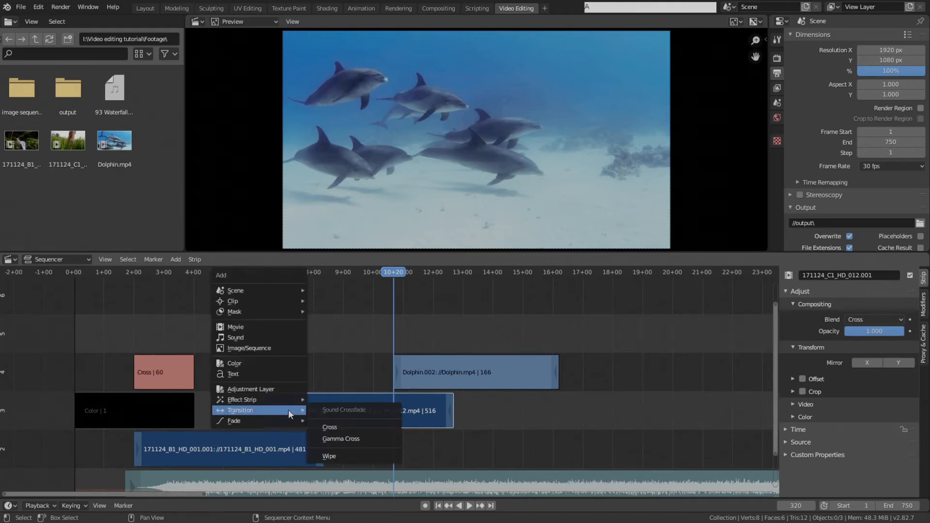
left_click(330, 426)
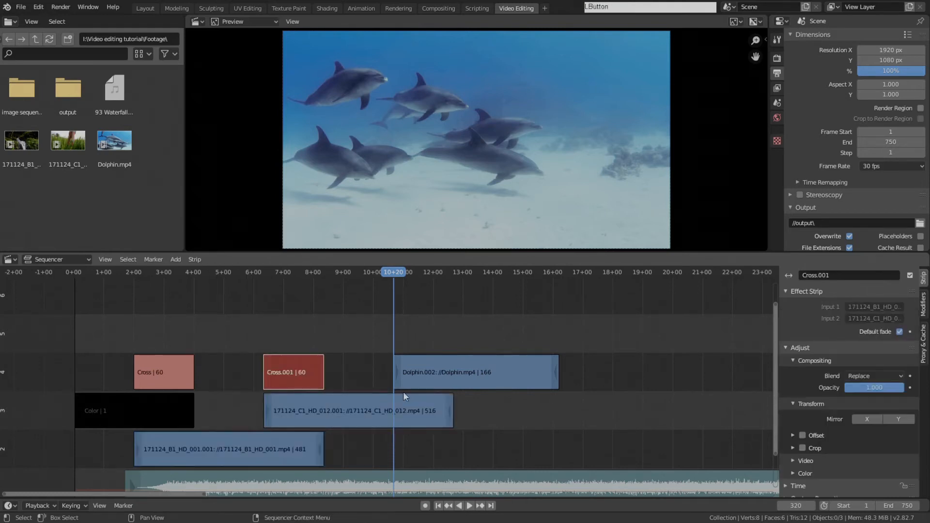
Step: At frame 332, try lowering the Dolphin.002 strip's Opacity to 0.583, then restore it to 1.000
scroll(403, 396, "right", 3, "ctrl")
left_click(353, 371)
left_click_drag(323, 278, 331, 278)
left_click_drag(875, 337, 853, 331)
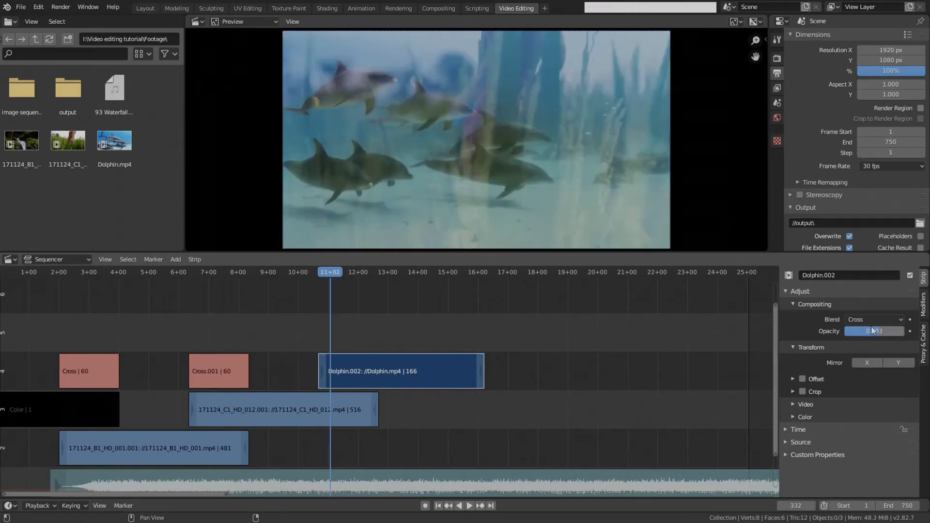
left_click(875, 320)
left_click(860, 319)
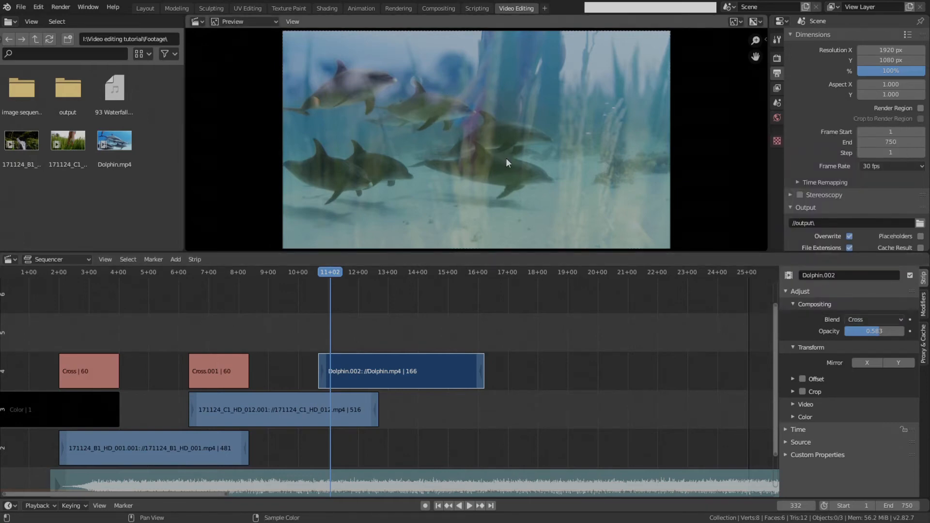
left_click_drag(883, 333, 913, 334)
Step: Add a Cross transition from the rice-field strip 171124_C1_HD_012.001 to the Dolphin.002 strip
middle_click_drag(426, 439, 437, 435)
scroll(437, 434, "up", 6)
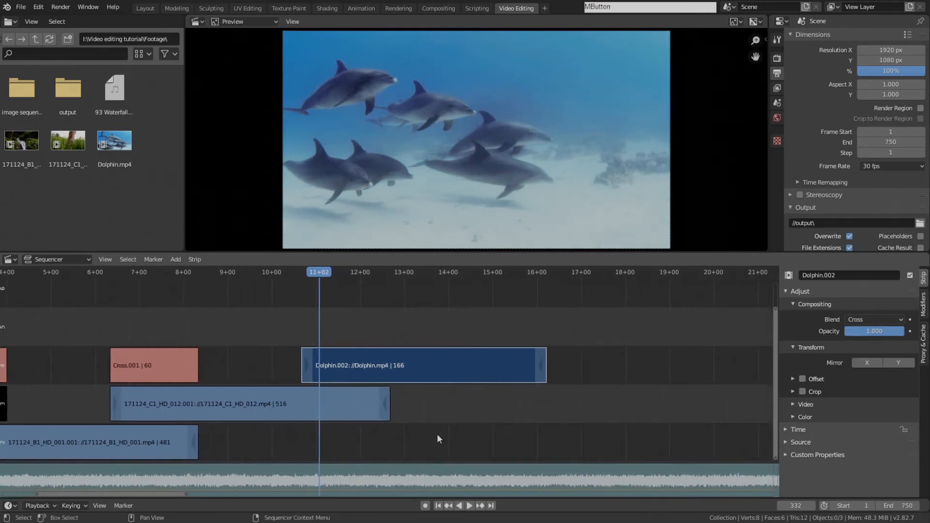
left_click(340, 410)
left_click(357, 373, "shift")
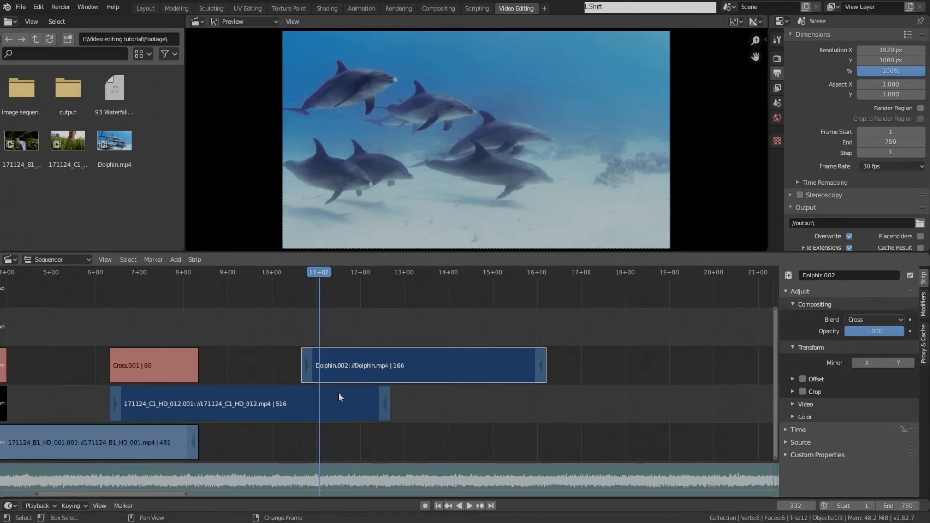
key("shift+a")
mouse_move(338, 393)
left_click(397, 410)
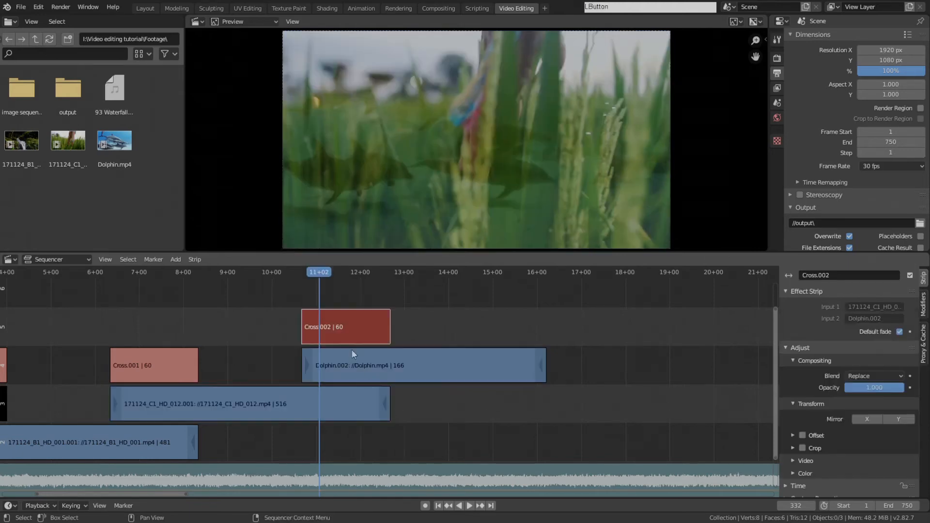
Step: Play back the transition between the rice-field and dolphin clips to check the blend
key("space")
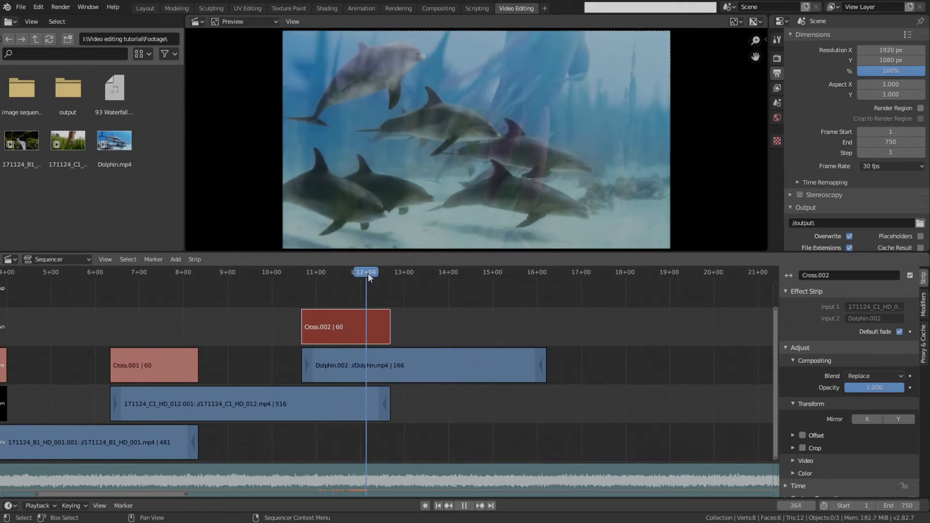
key("space")
left_click(394, 276)
scroll(380, 374, "down", 4)
middle_click_drag(314, 400, 338, 361)
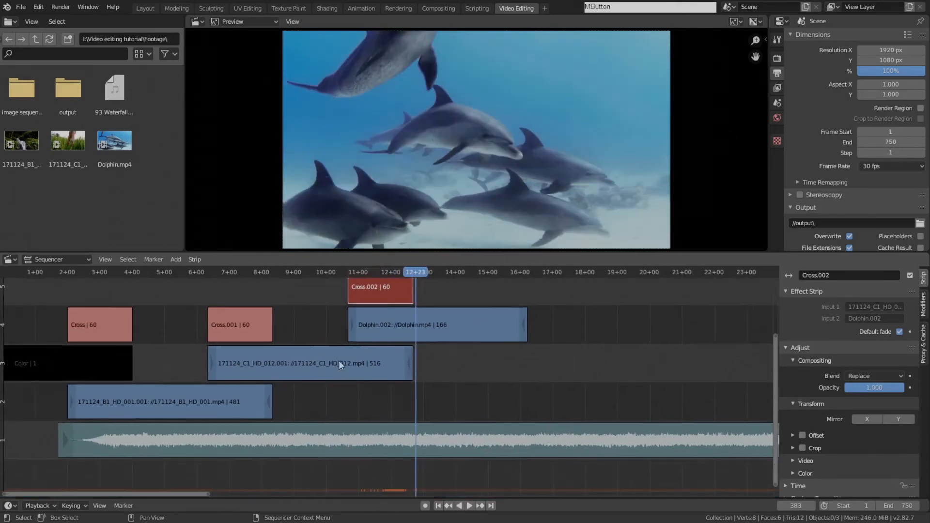
Step: Duplicate the black color strip and place the copy in channel 5 over the dolphin clip's end, starting at about frame 442
left_click(448, 338)
middle_click_drag(449, 338, 333, 353)
scroll(333, 352, "down", 3)
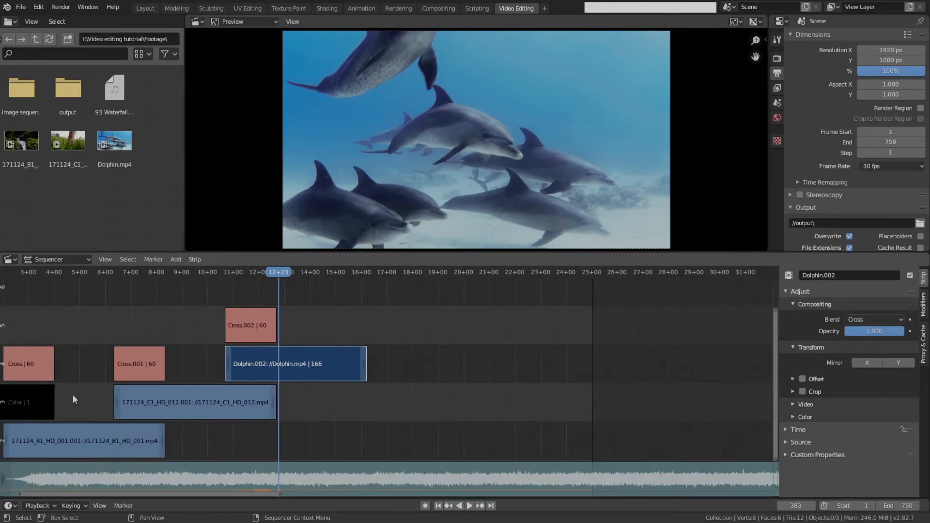
left_click(17, 402)
key("shift+d")
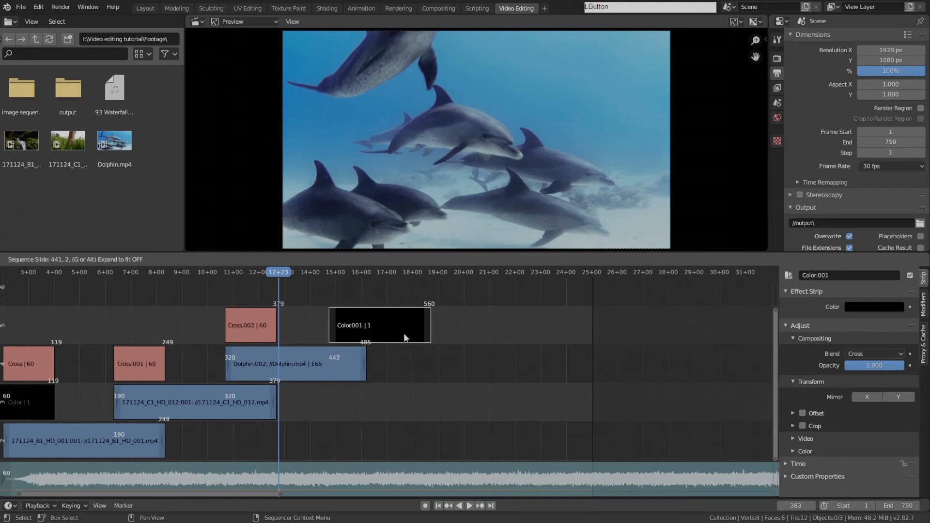
left_click(401, 332)
Step: Set the current frame to 425, 60 frames before the Dolphin.002 strip's end, and snap the duplicated color strip's start to it
scroll(335, 371, "up", 2)
left_click(335, 371)
key("g")
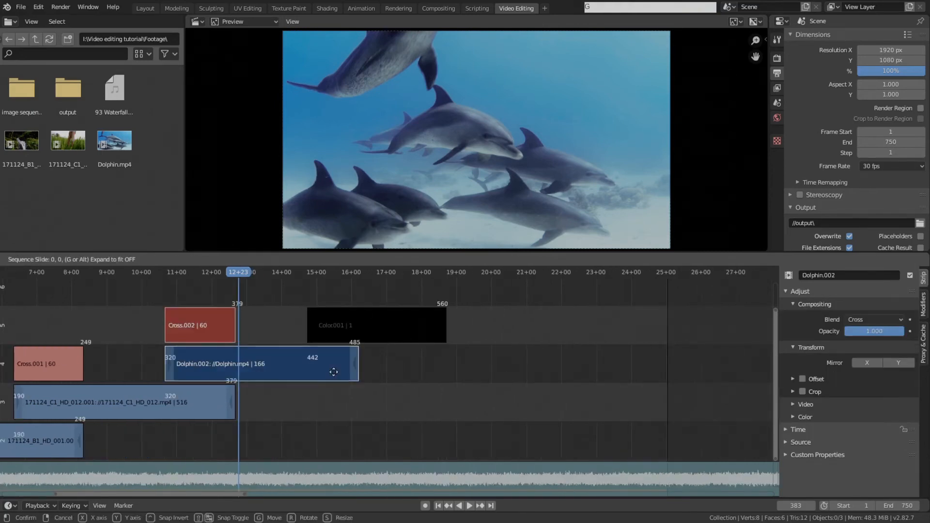
key("Escape")
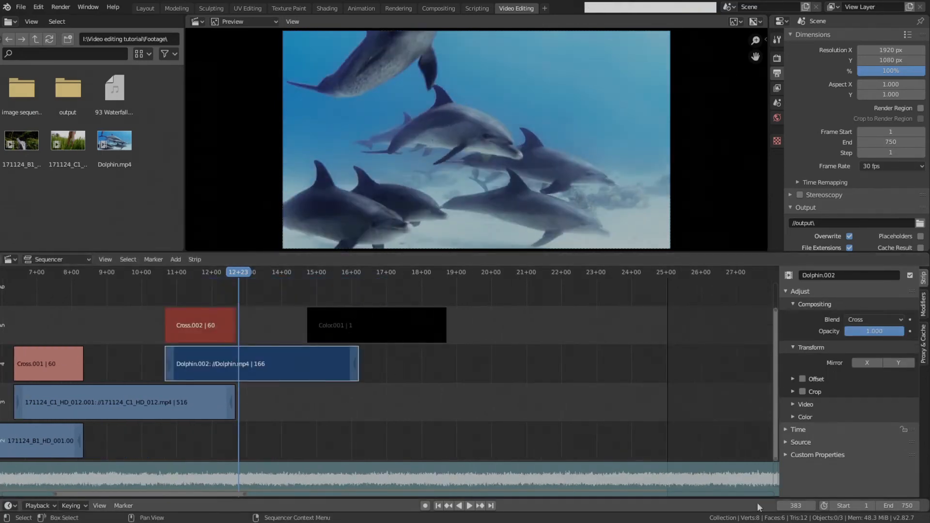
left_click(795, 504)
type("485")
key("Return")
left_click(804, 505)
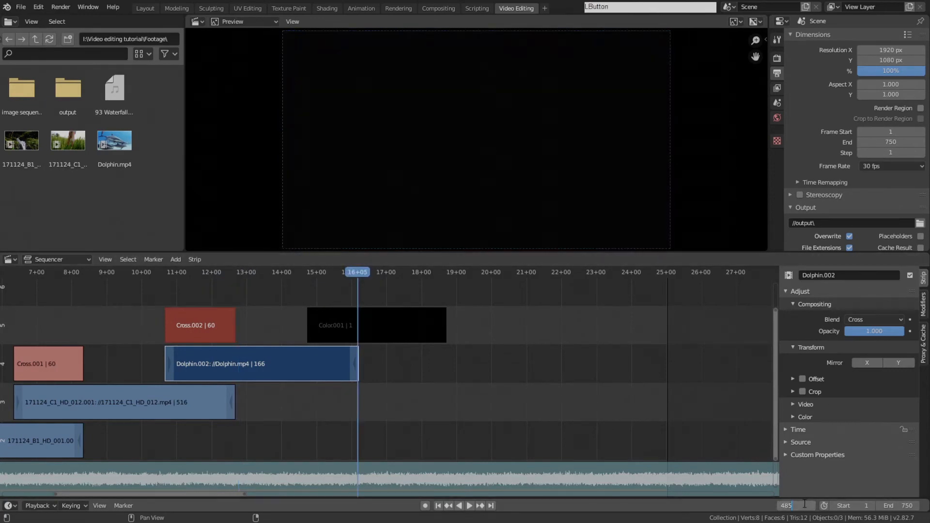
type("425")
key("KP_Enter")
left_click_drag(365, 324, 351, 315)
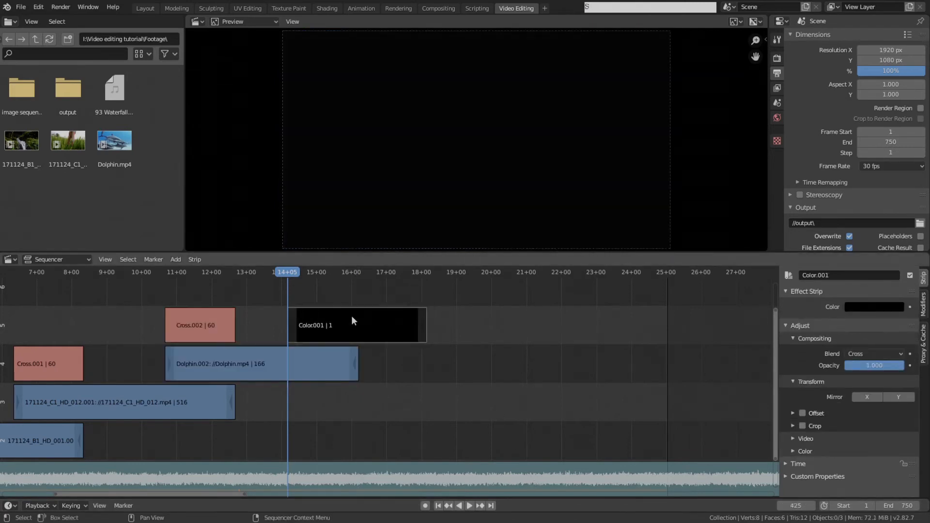
Step: Add a Cross transition from the Dolphin.002 strip to the Color.001 strip and play back the fade to black
left_click(321, 364, "shift")
key("shift+a")
mouse_move(335, 326)
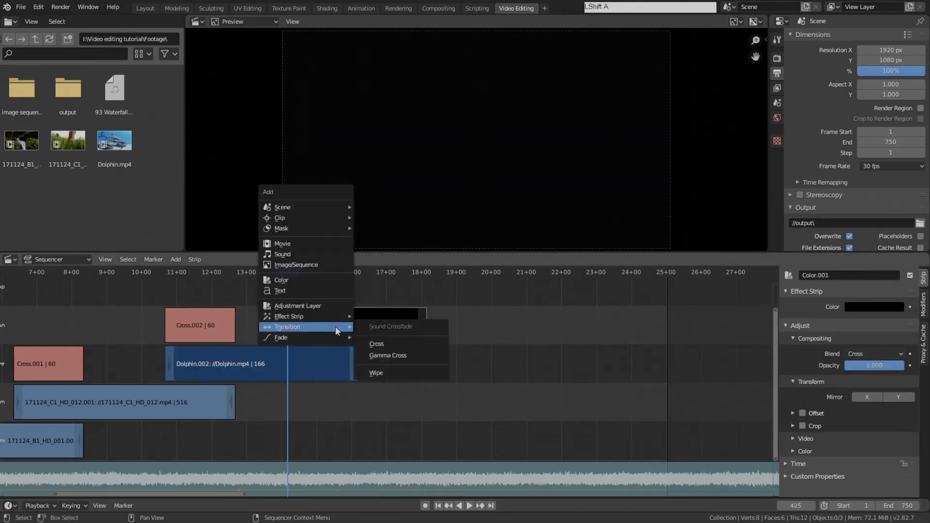
left_click(377, 345)
key("space")
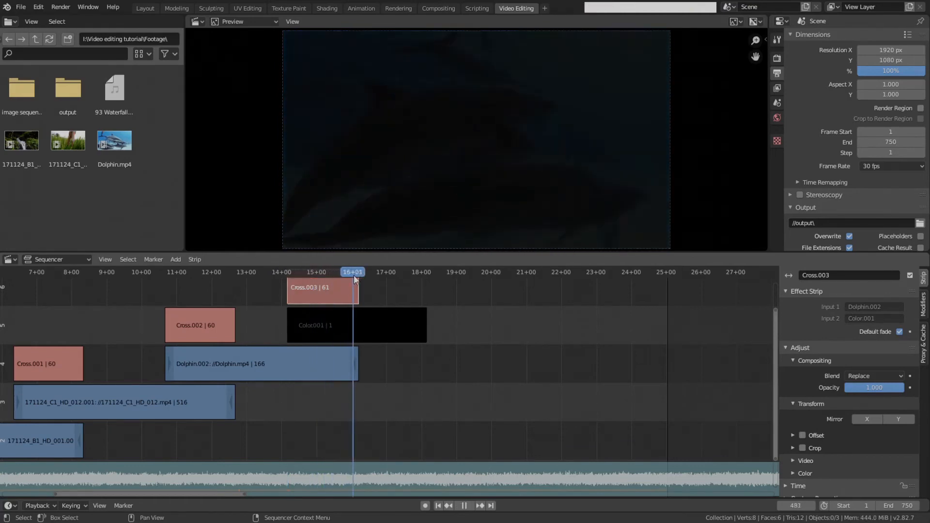
key("space")
Step: Check the end frame of the Color.001 strip and set the scene's end frame to 543 to match it
left_click(391, 324)
key("g")
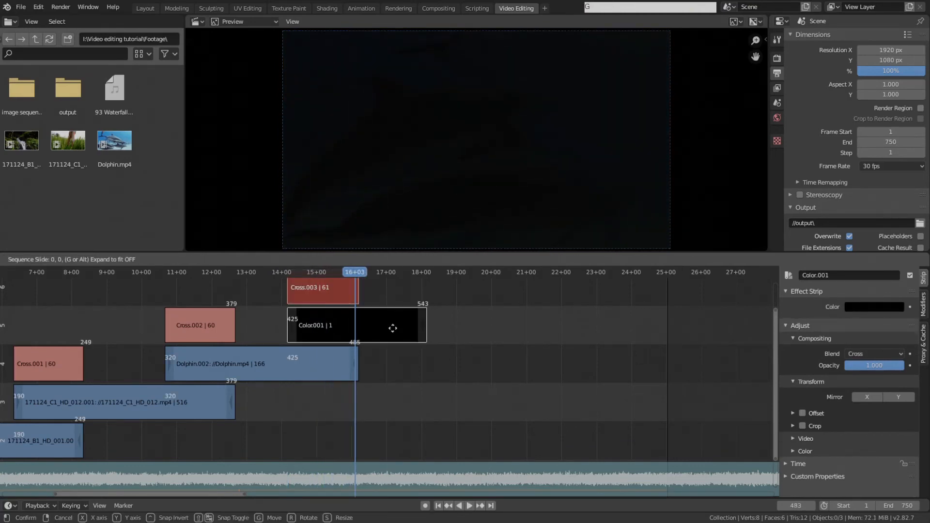
left_click(394, 331)
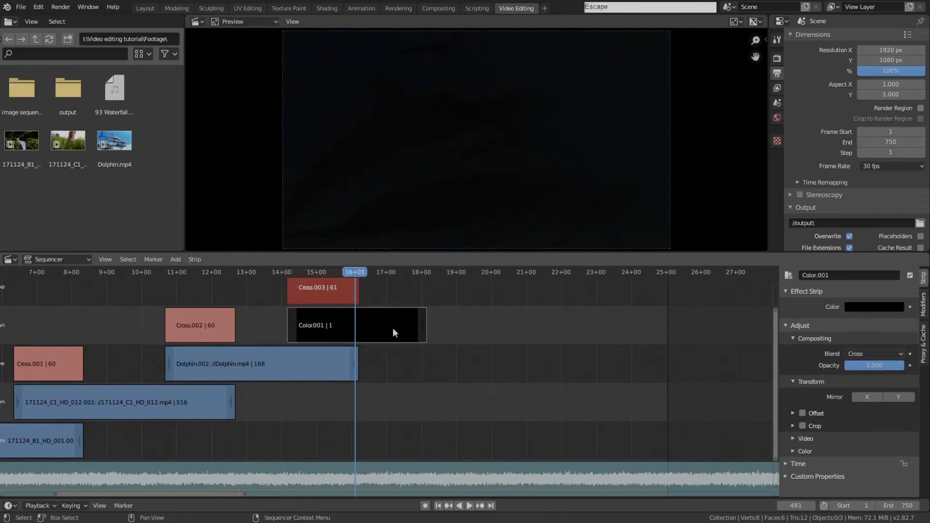
left_click(905, 505)
type("543")
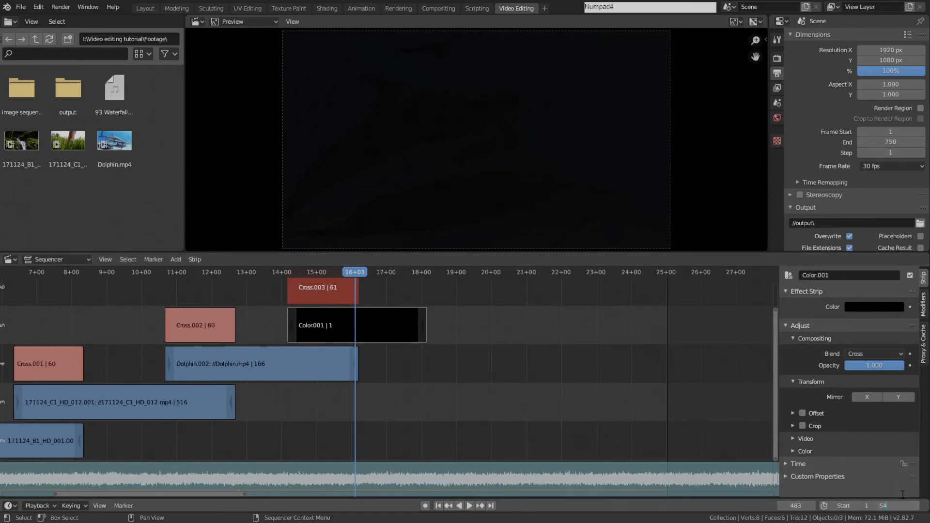
key("Return")
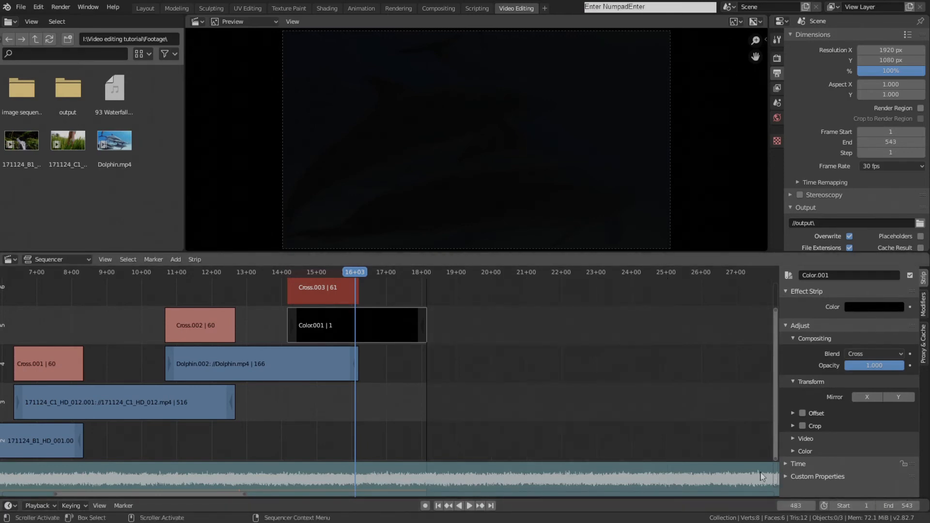
Step: Unmute the 93 Waterfall.wma audio strip in channel 1
scroll(426, 378, "down", 4)
middle_click_drag(420, 395, 467, 394)
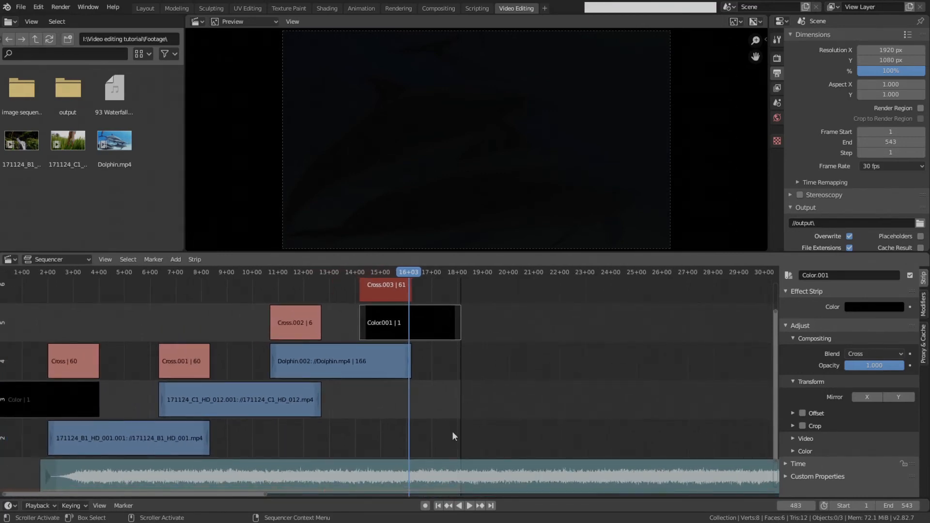
scroll(452, 431, "down", 3)
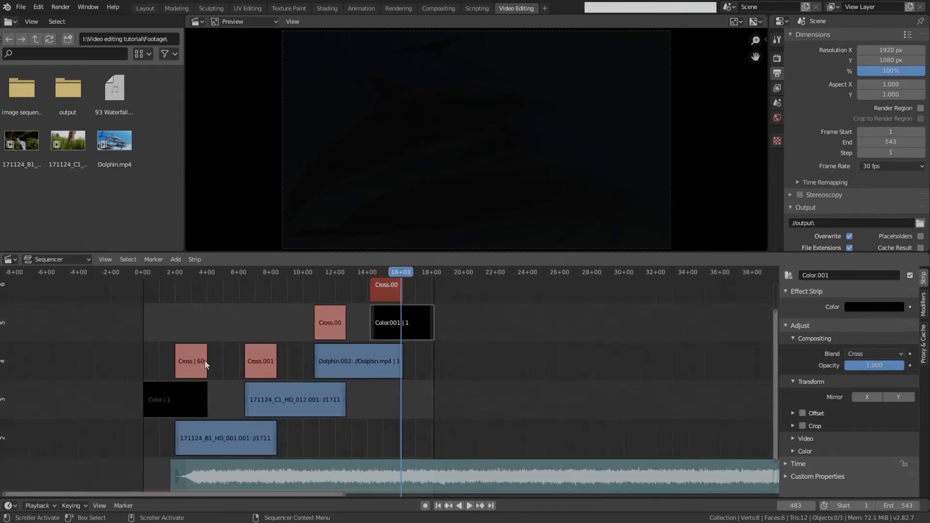
middle_click_drag(337, 370, 374, 345)
left_click(381, 463)
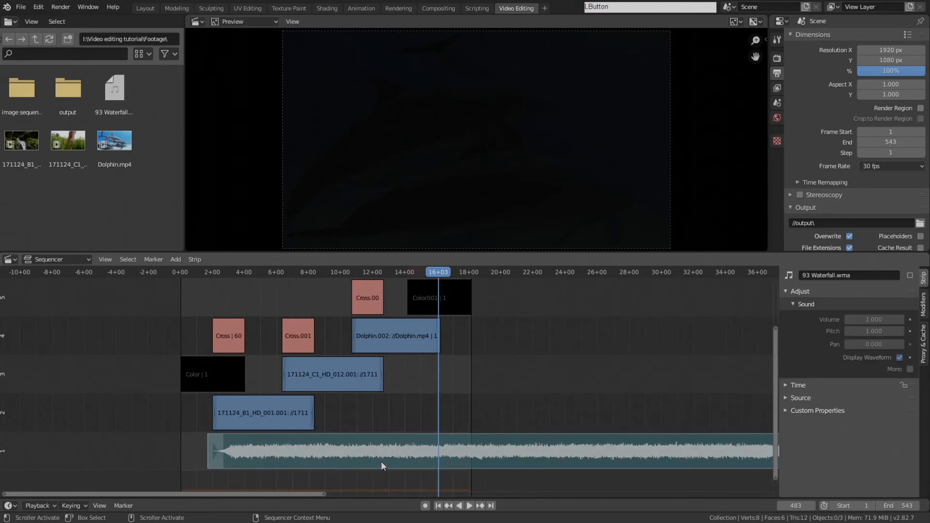
key("alt")
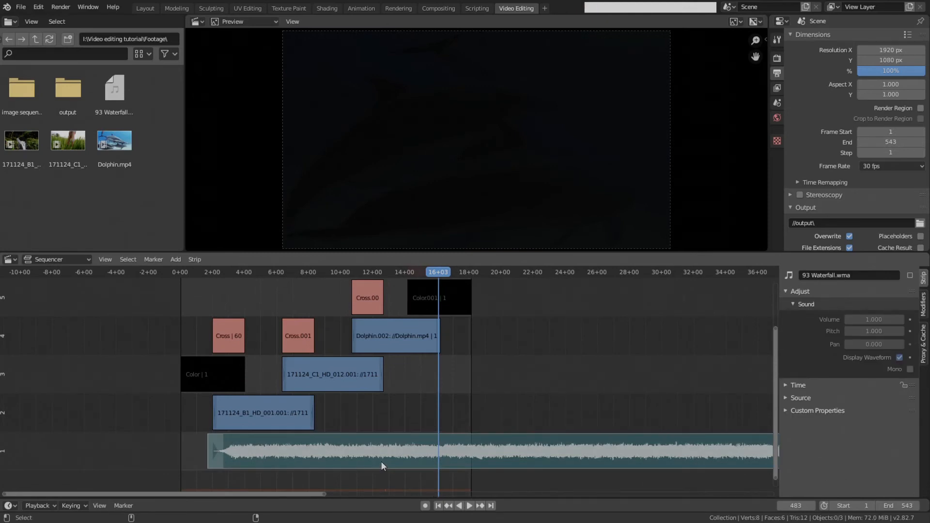
key("alt+h")
middle_click_drag(379, 452, 395, 444)
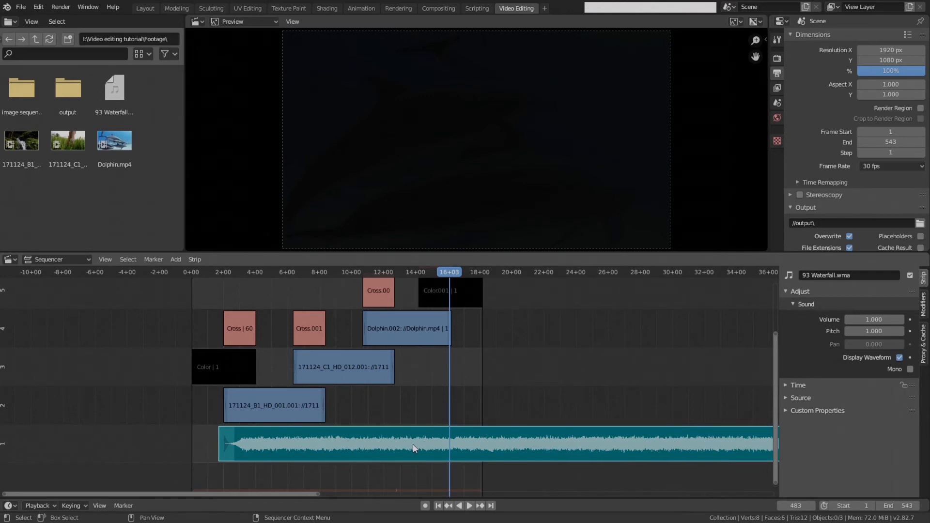
scroll(412, 443, "up", 1)
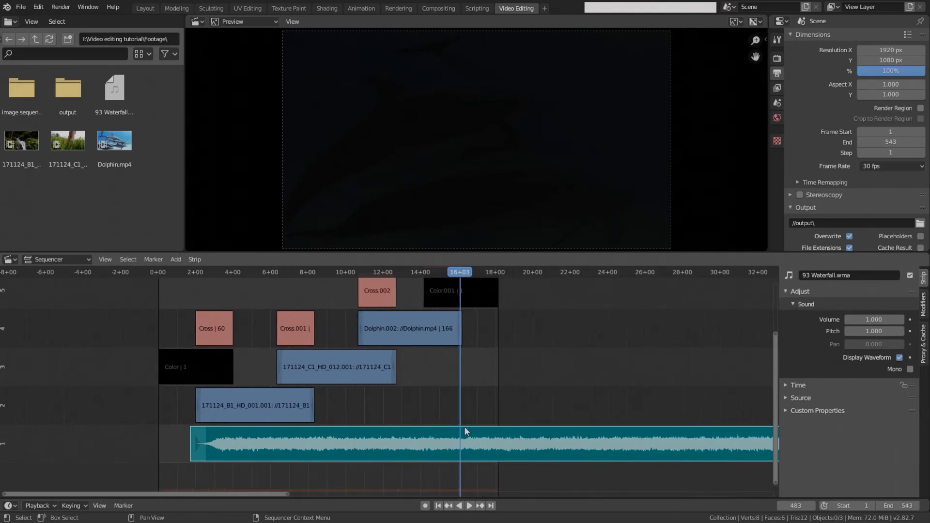
Step: Set the output file format to FFmpeg video and its encoding container to MPEG-4
scroll(836, 159, "down", 4)
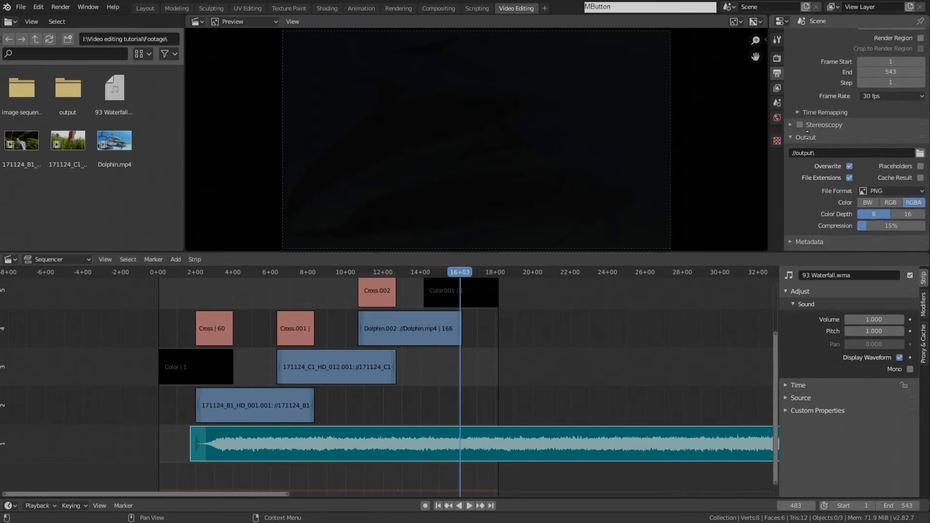
left_click(892, 182)
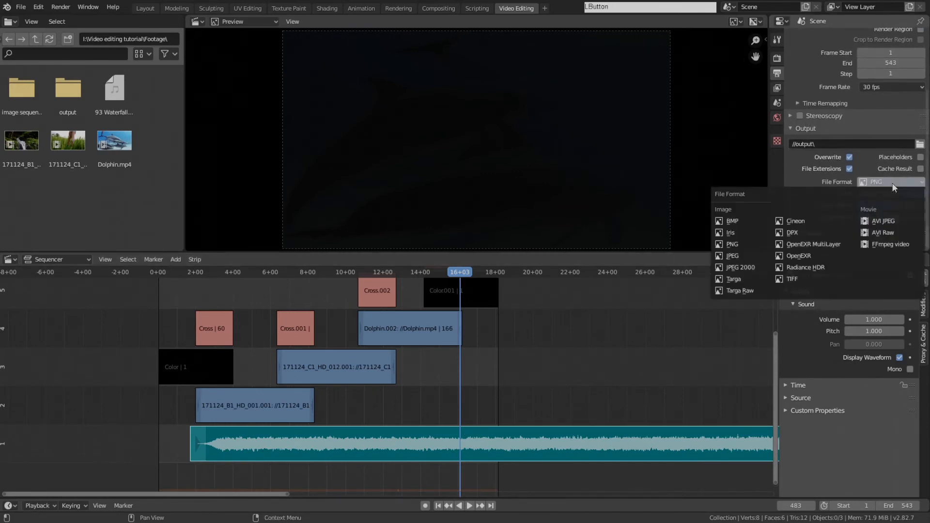
left_click(878, 244)
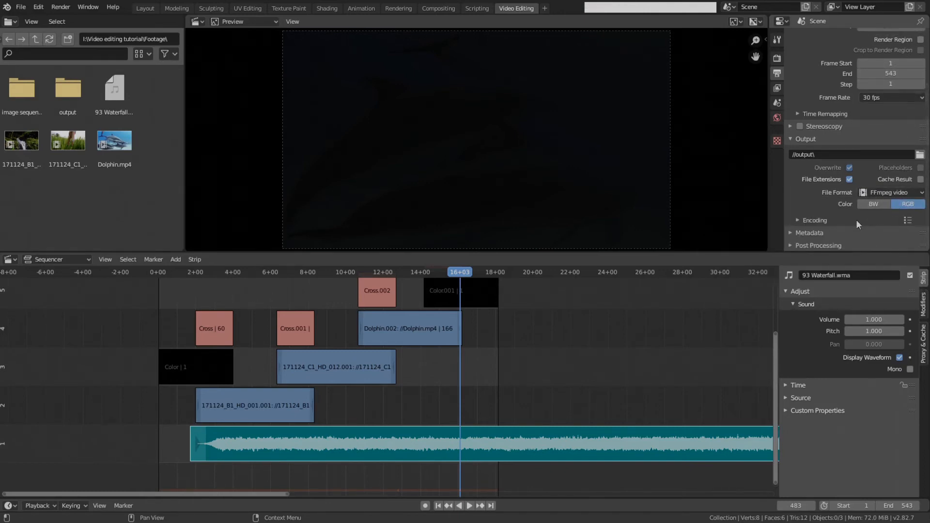
left_click(798, 221)
scroll(819, 204, "down", 5)
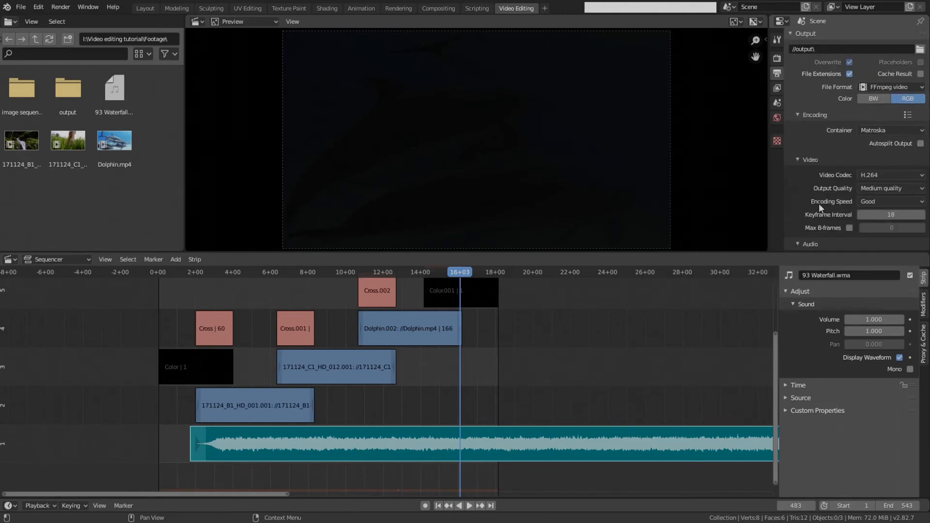
scroll(819, 200, "up", 1)
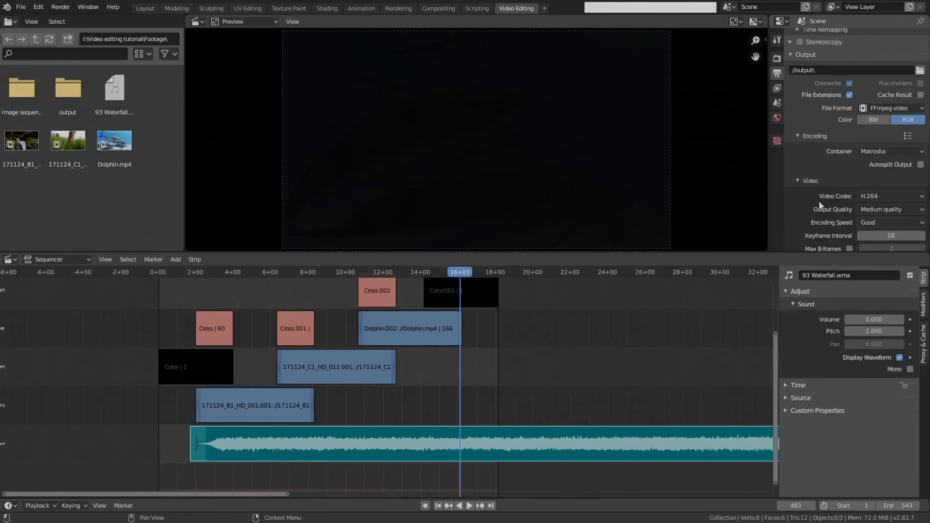
left_click(870, 153)
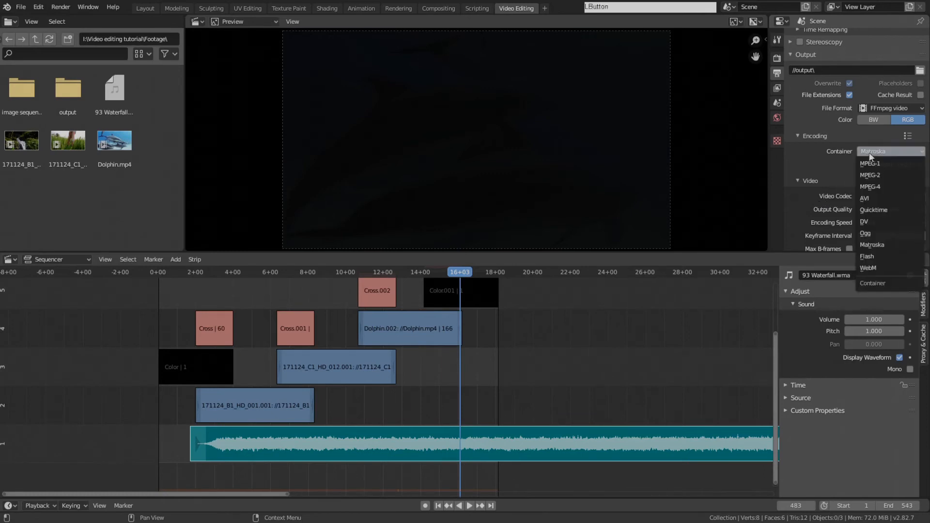
left_click(867, 188)
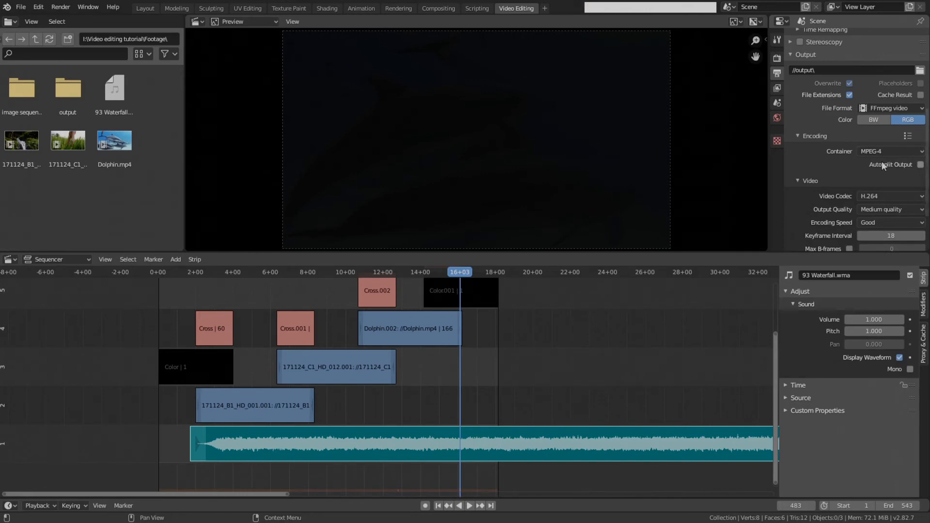
Step: Set the audio codec of the output encoding to AAC
scroll(872, 172, "down", 3)
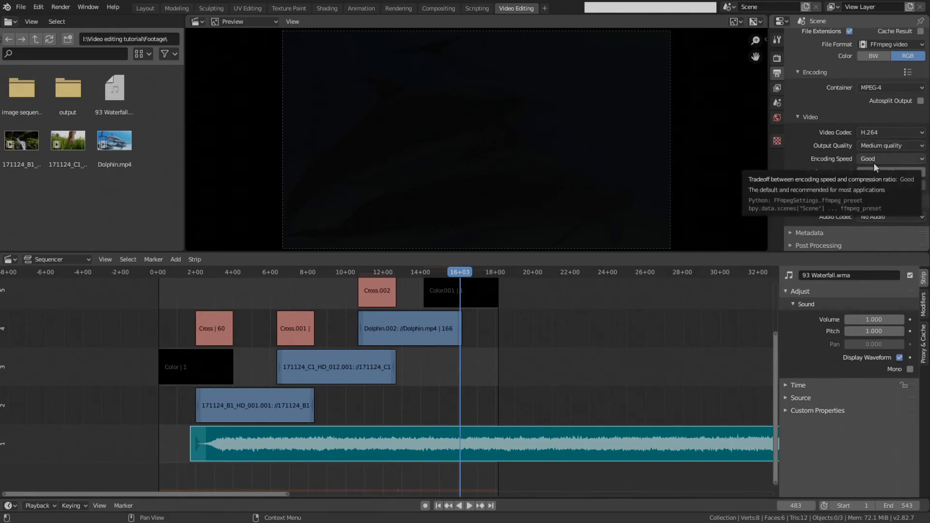
left_click(877, 218)
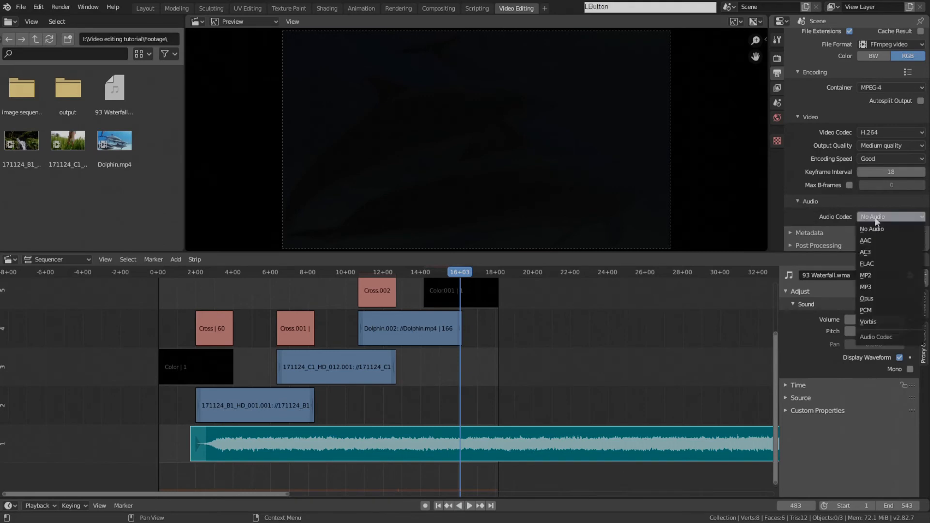
left_click(870, 245)
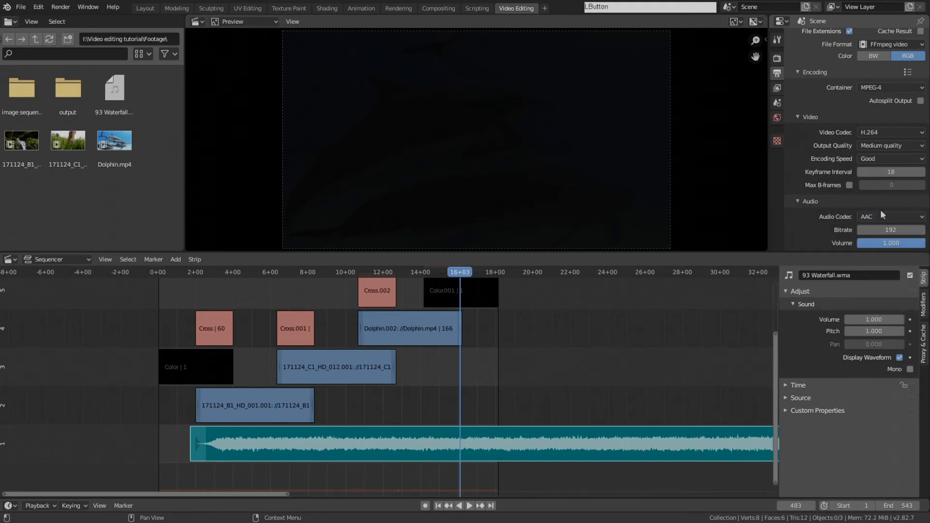
scroll(881, 210, "down", 2)
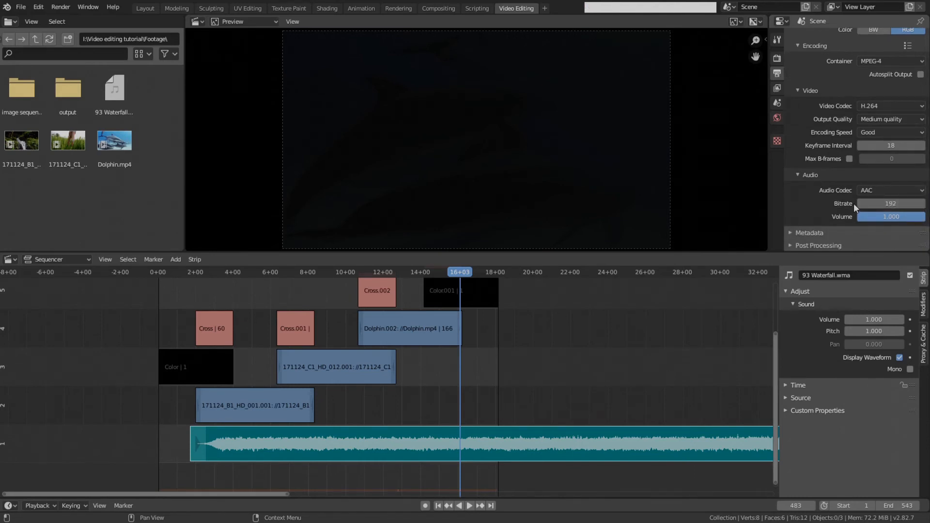
left_click(869, 192)
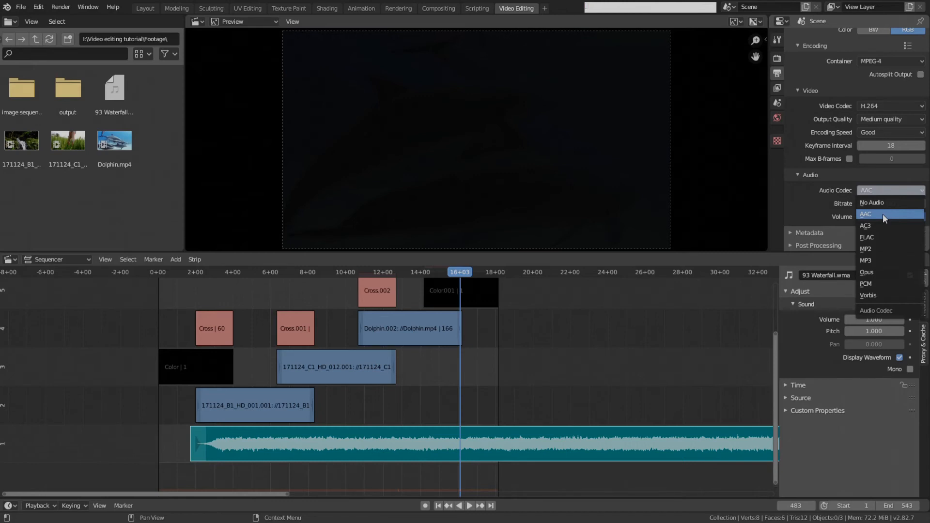
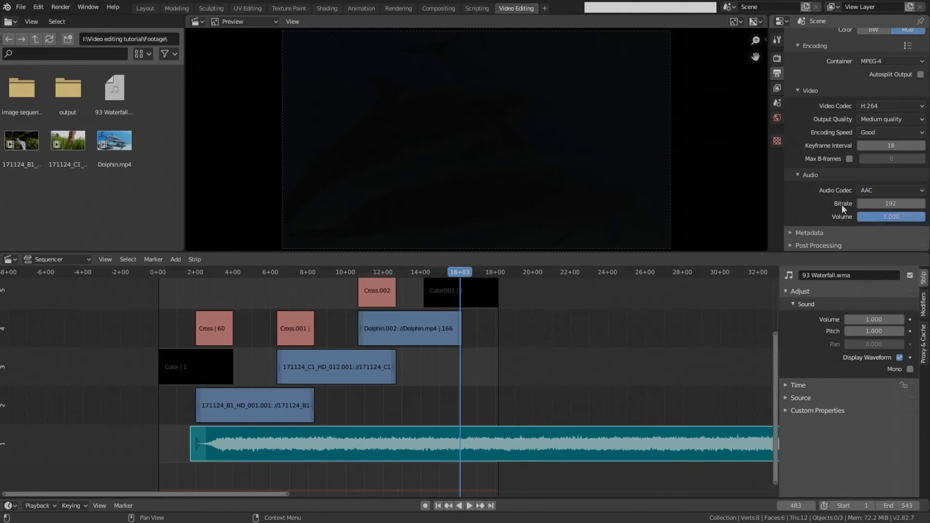
left_click(865, 192)
middle_click_drag(553, 343, 515, 355)
scroll(569, 347, "down", 4)
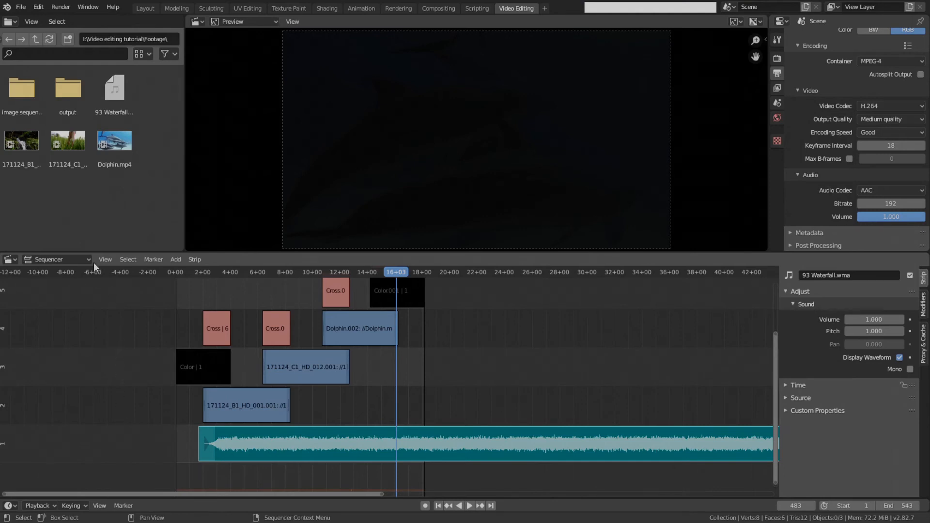
left_click(70, 9)
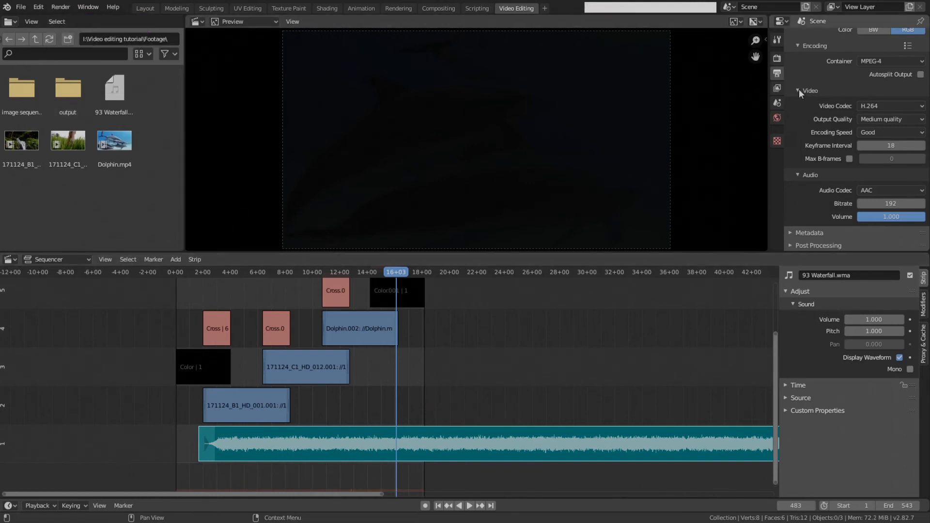
Step: Collapse the encoding settings and disable Compositing in the output's post-processing options, leaving Sequencer enabled
left_click(819, 46)
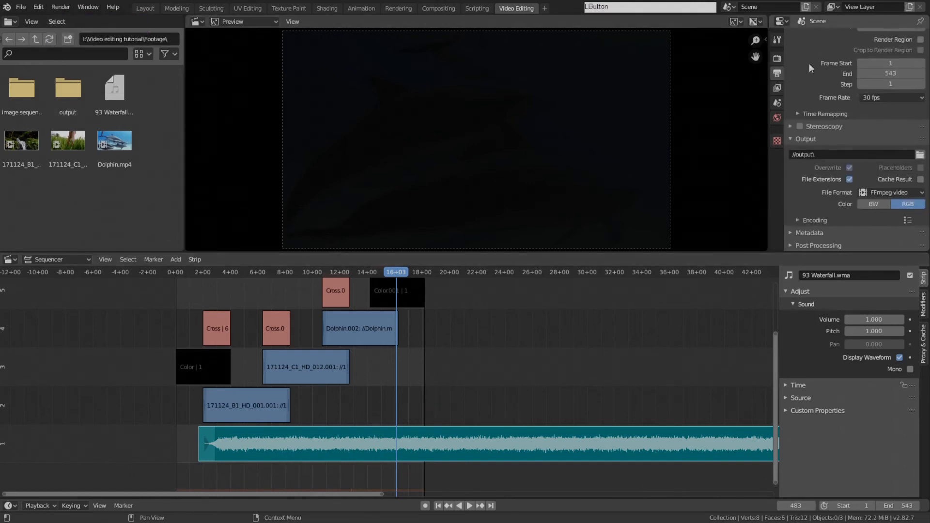
left_click(804, 245)
scroll(806, 234, "down", 1)
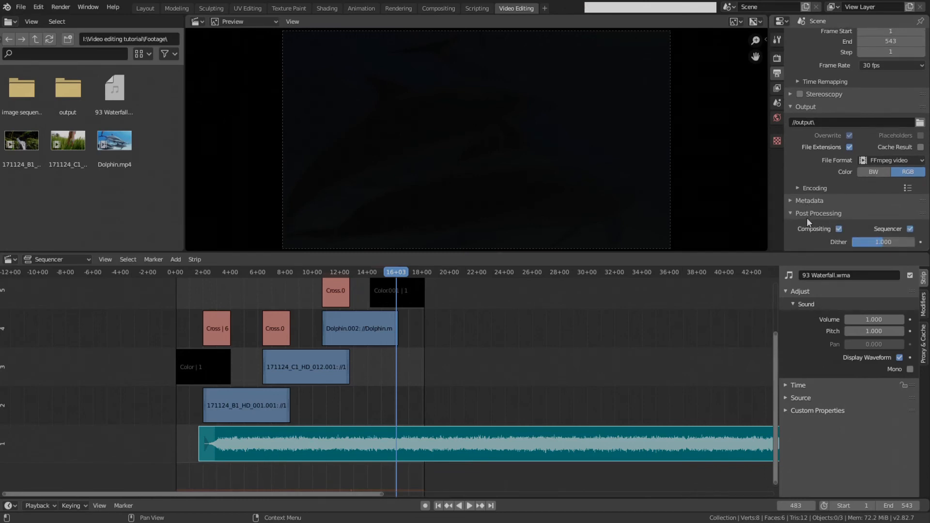
left_click(839, 229)
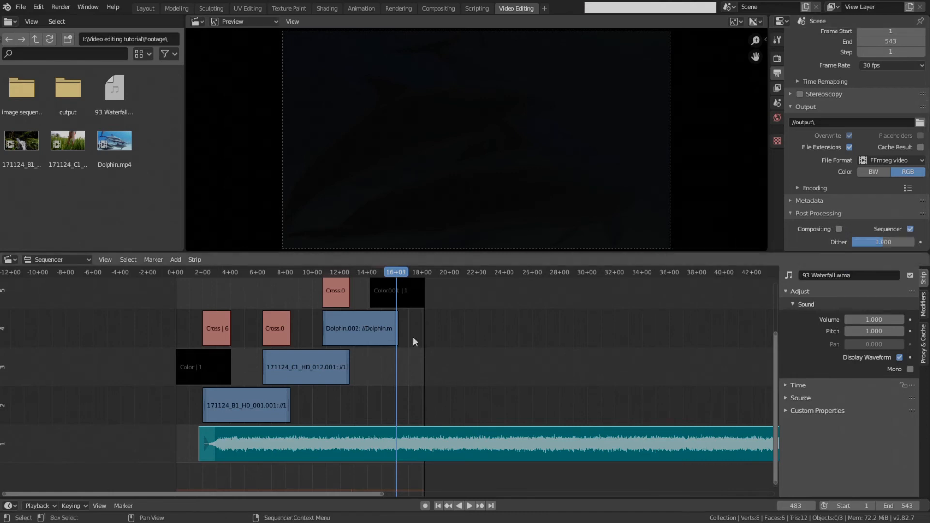
Step: Render the full sequence as an animation to the output folder
middle_click_drag(413, 336, 395, 346)
scroll(438, 355, "down", 5)
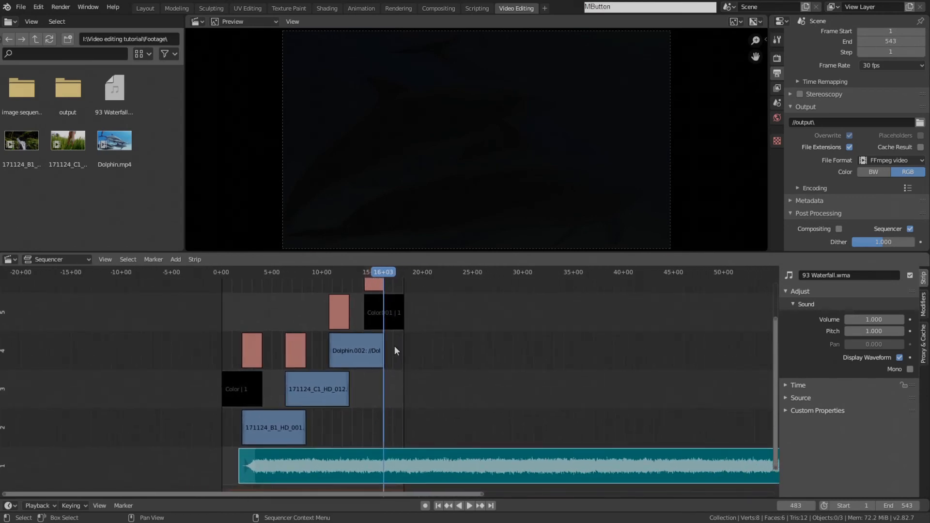
scroll(395, 346, "up", 7)
scroll(394, 346, "up", 2)
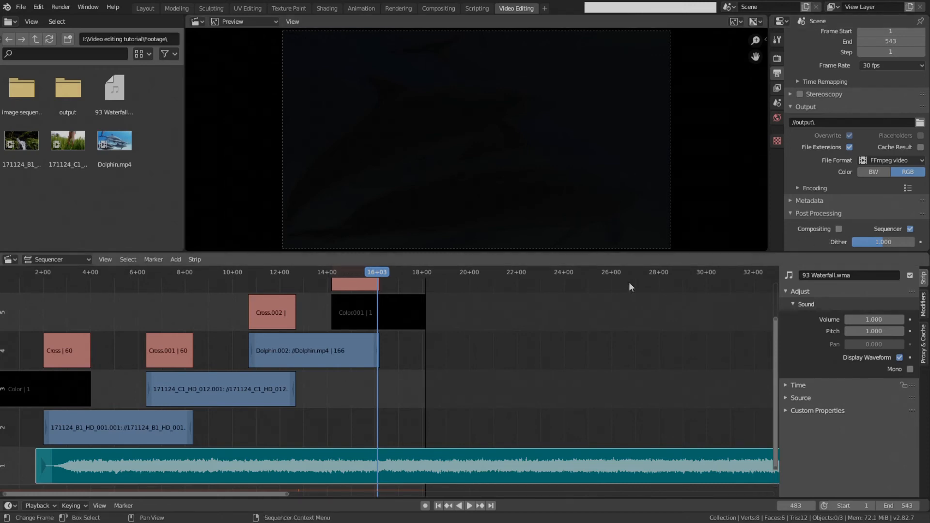
middle_click_drag(388, 325, 424, 325)
left_click(64, 6)
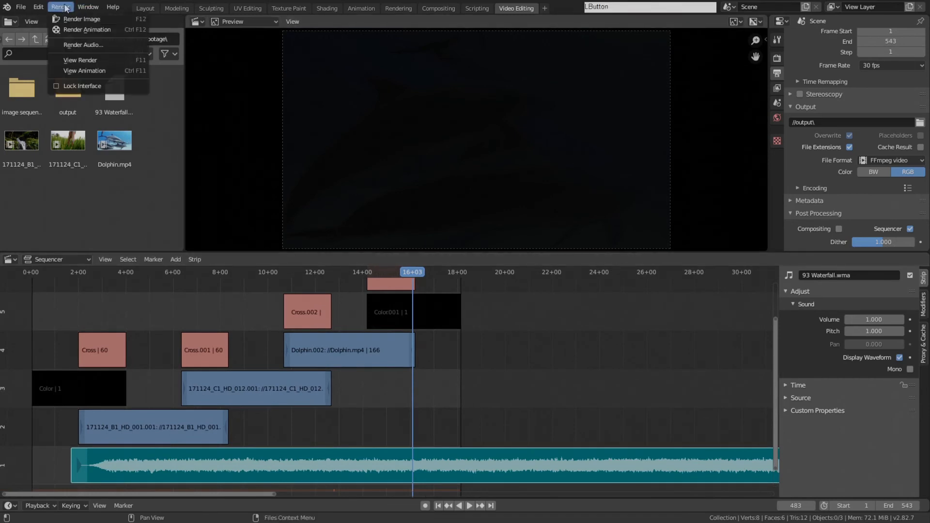
left_click(81, 30)
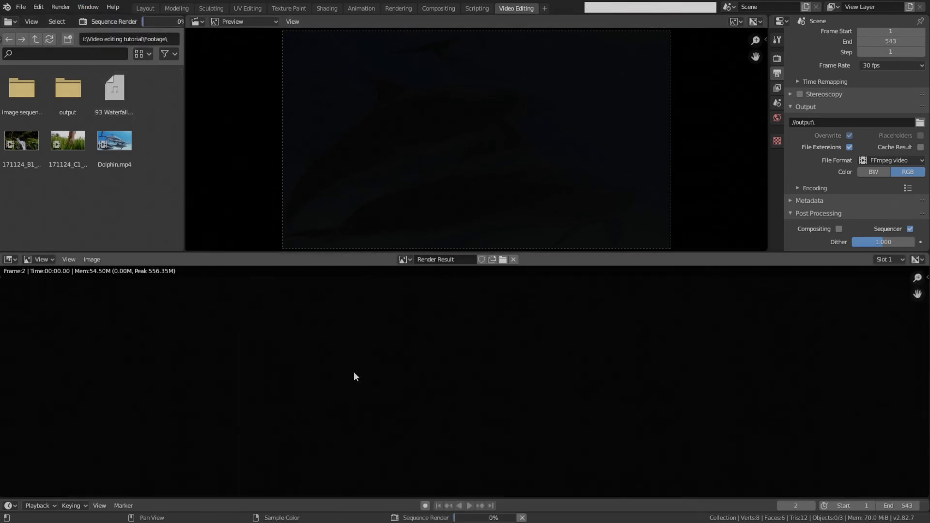
scroll(370, 370, "up", 1)
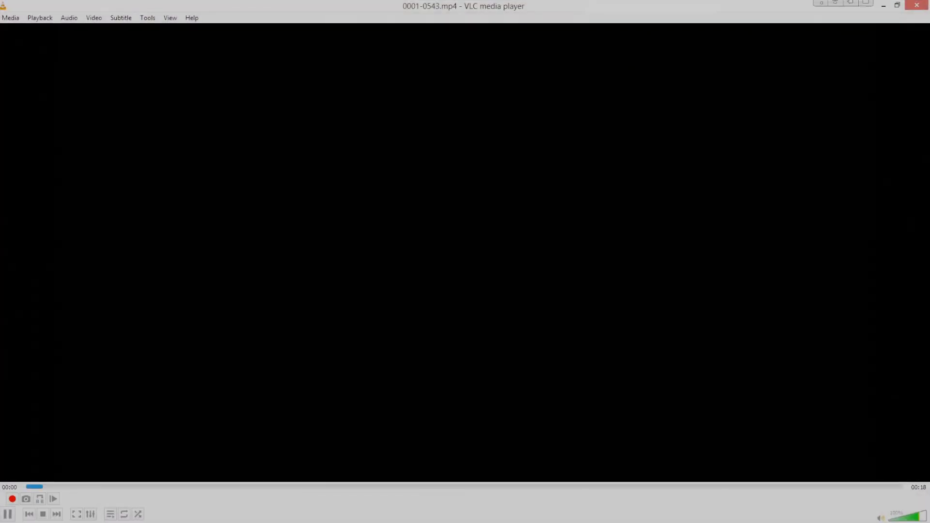
Step: Watch the rendered 0001-0543.mp4 in VLC at a reduced playback volume and close the player
left_click(379, 248)
scroll(379, 249, "down", 6)
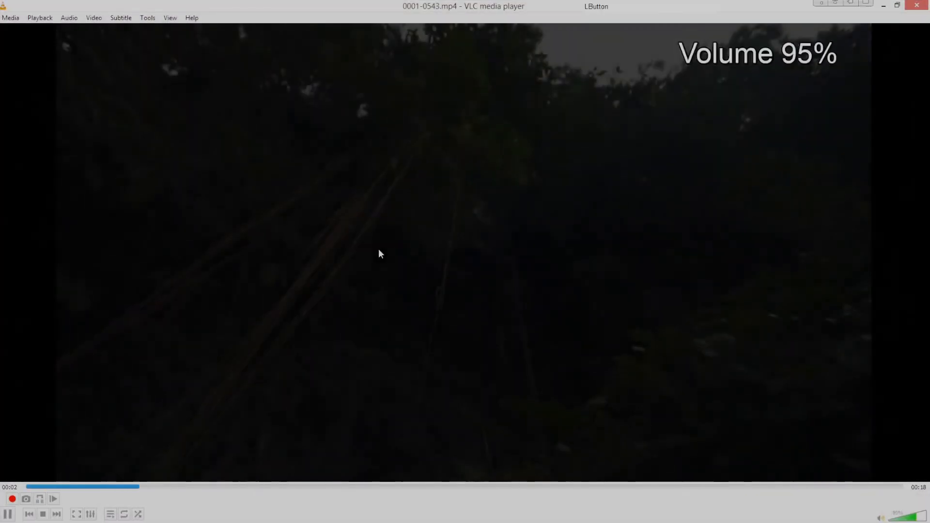
scroll(380, 249, "down", 2)
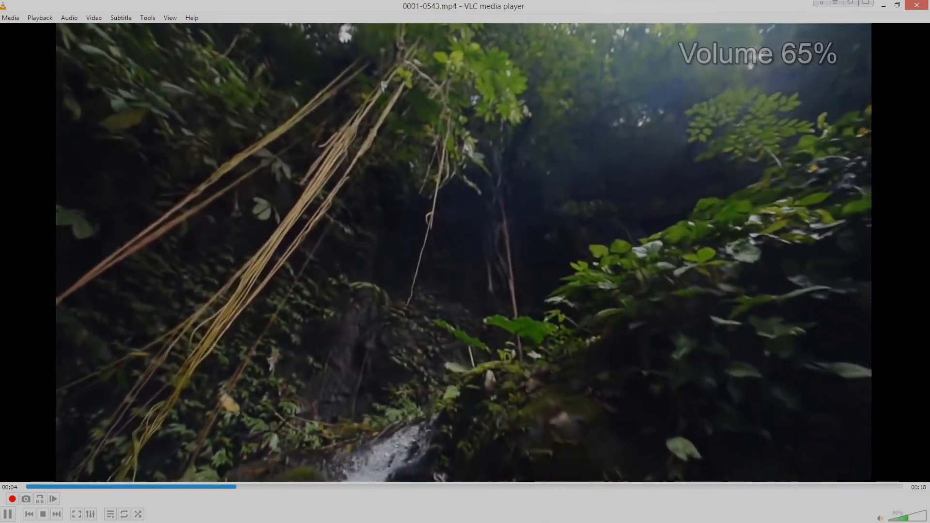
scroll(379, 249, "down", 1)
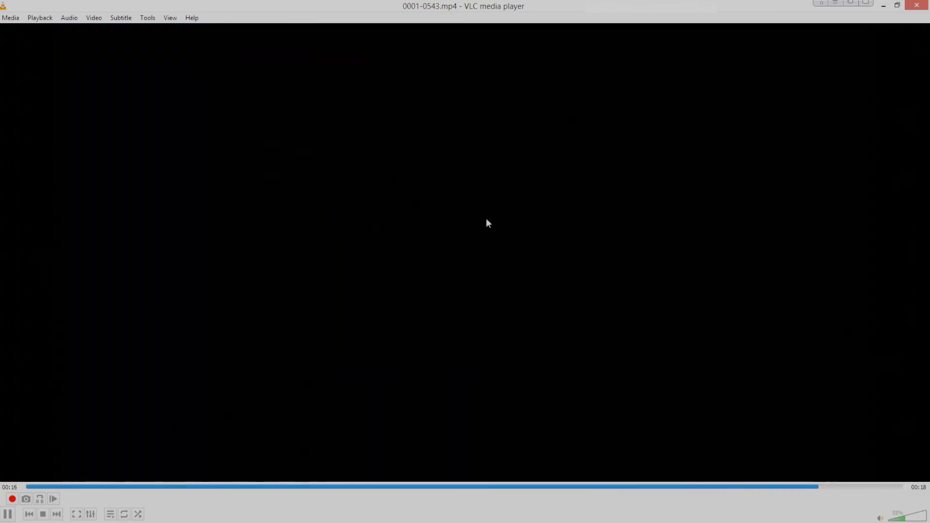
left_click(916, 5)
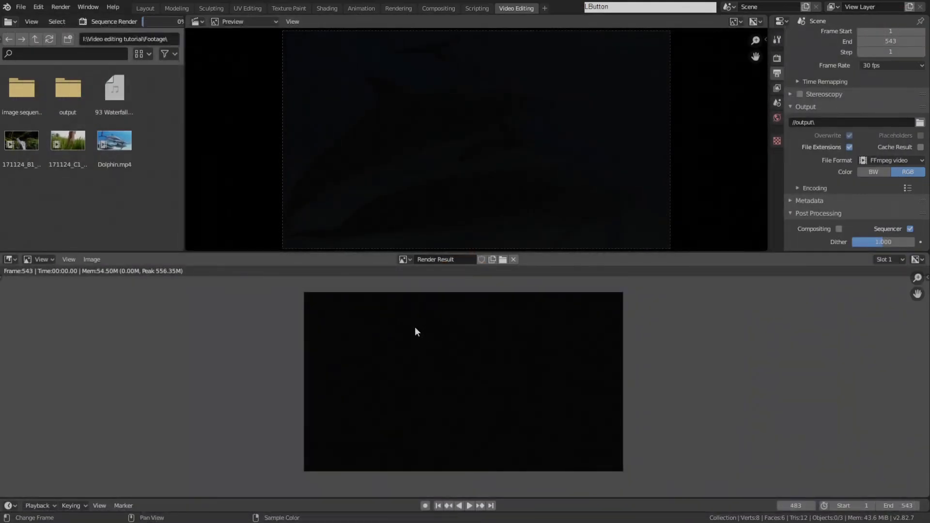
Step: Close the render result, open the image sequence example folder in the file browser and select all its frames
key("Escape")
middle_click_drag(415, 326, 342, 361, "ctrl")
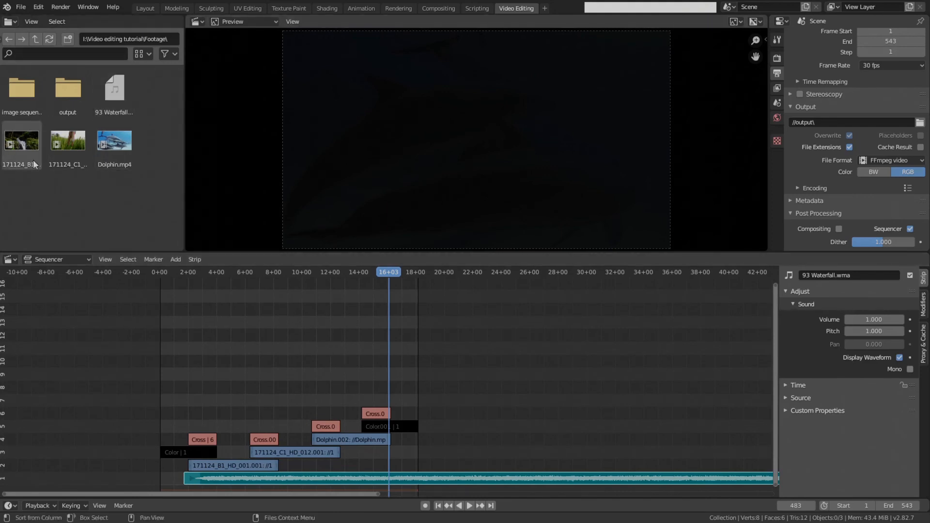
double_click(22, 90)
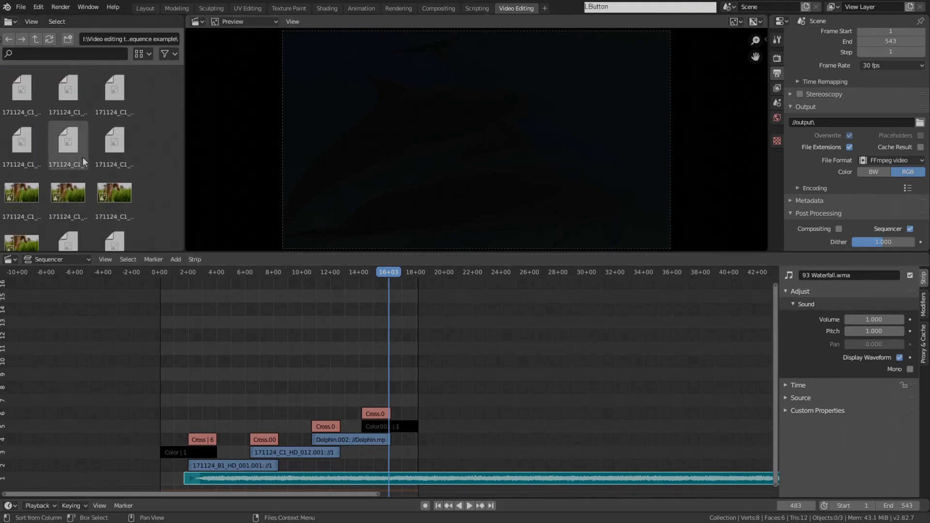
left_click(158, 145)
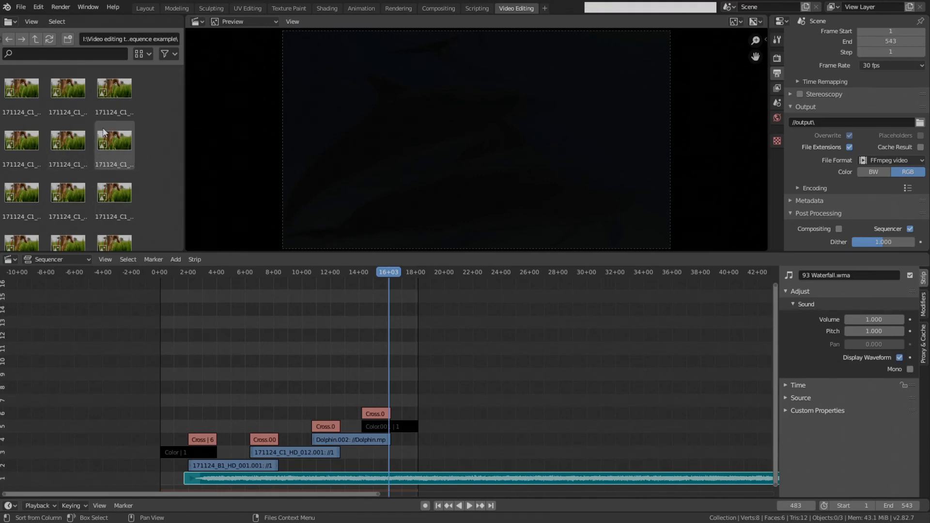
left_click(151, 144)
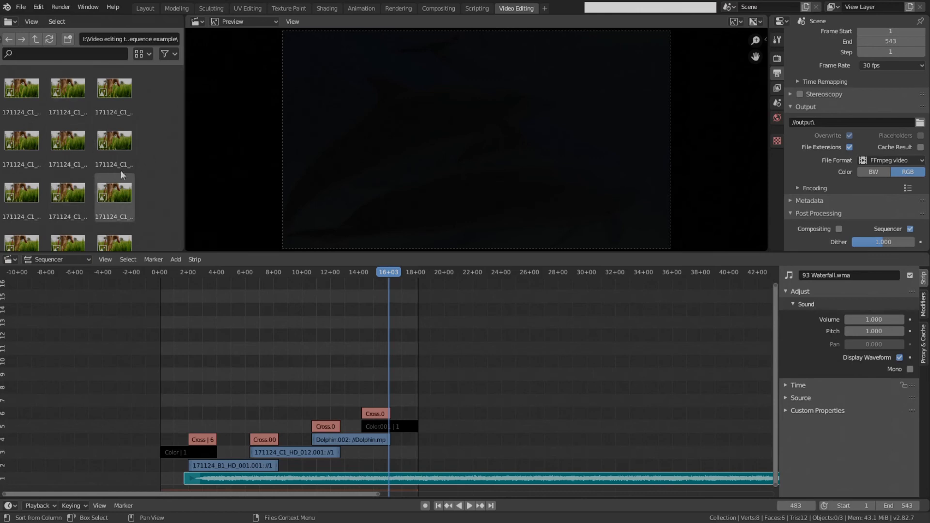
left_click(141, 53)
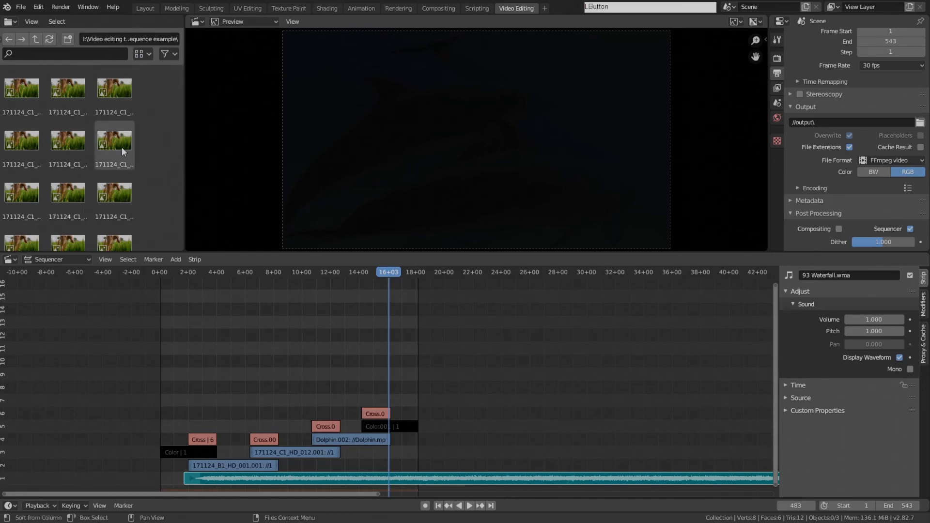
key("a")
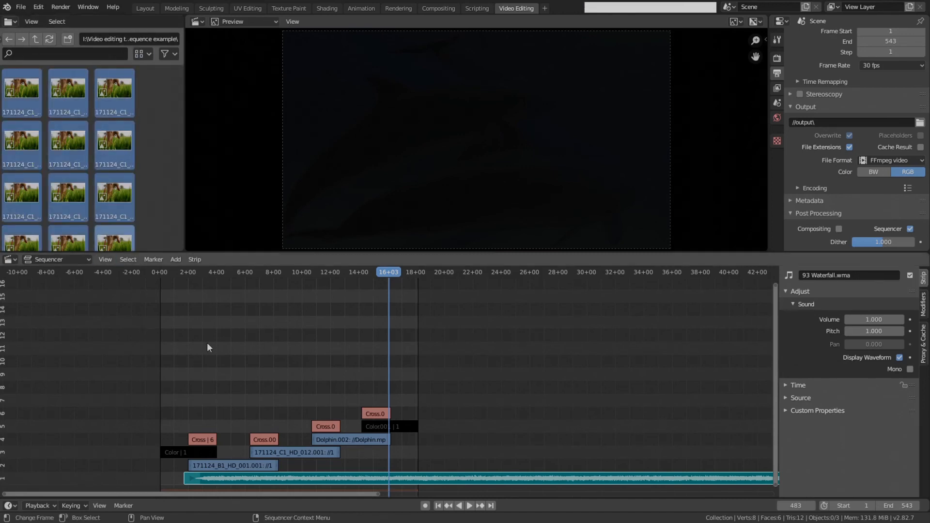
Step: Try to place the selected frames from the file browser in the sequencer and delete the resulting strip
middle_click_drag(207, 347, 217, 330)
scroll(214, 325, "up", 5)
middle_click(215, 325)
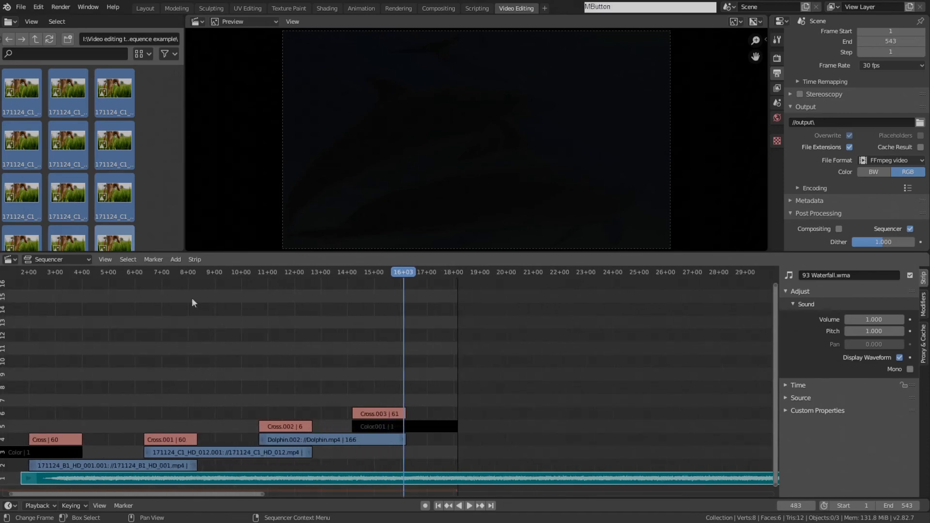
scroll(145, 305, "down", 3)
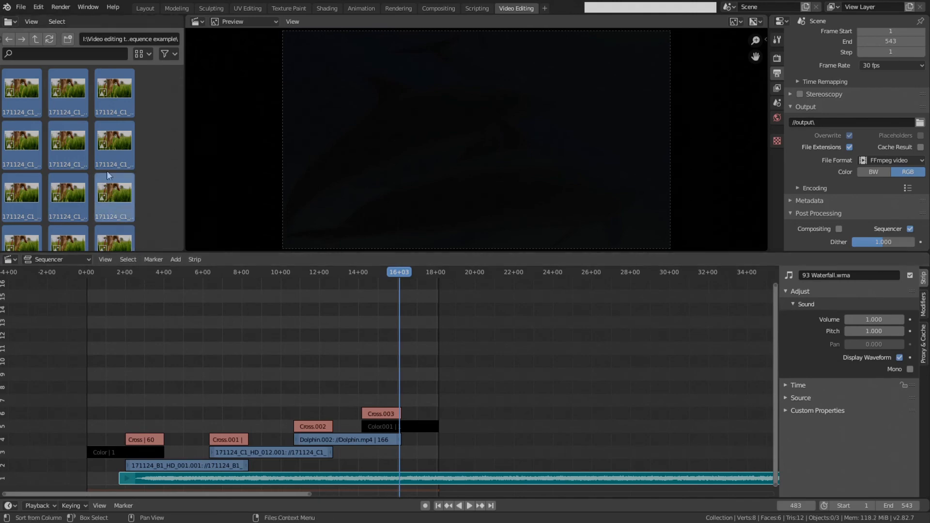
left_click_drag(108, 174, 238, 357)
middle_click_drag(304, 349, 354, 332)
scroll(237, 339, "up", 2)
key("x")
left_click(238, 339)
Step: Add all PNG frames of the image sequence example folder as one image strip starting at frame 483 on channel 2
key("shift+a")
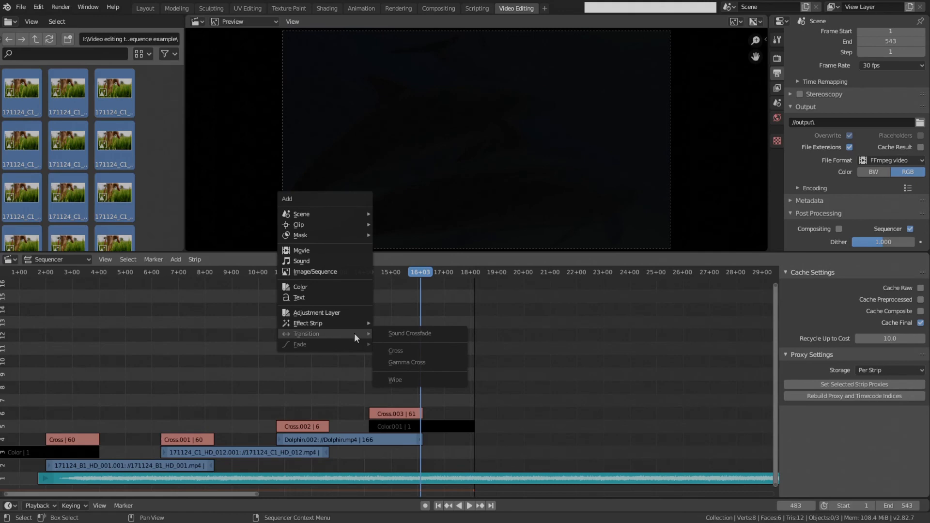
left_click(175, 260)
left_click(185, 329)
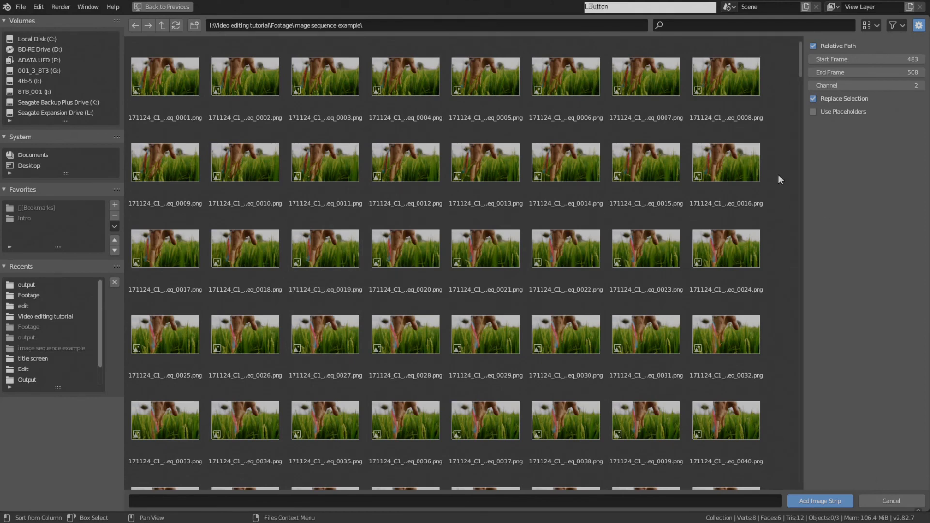
key("a")
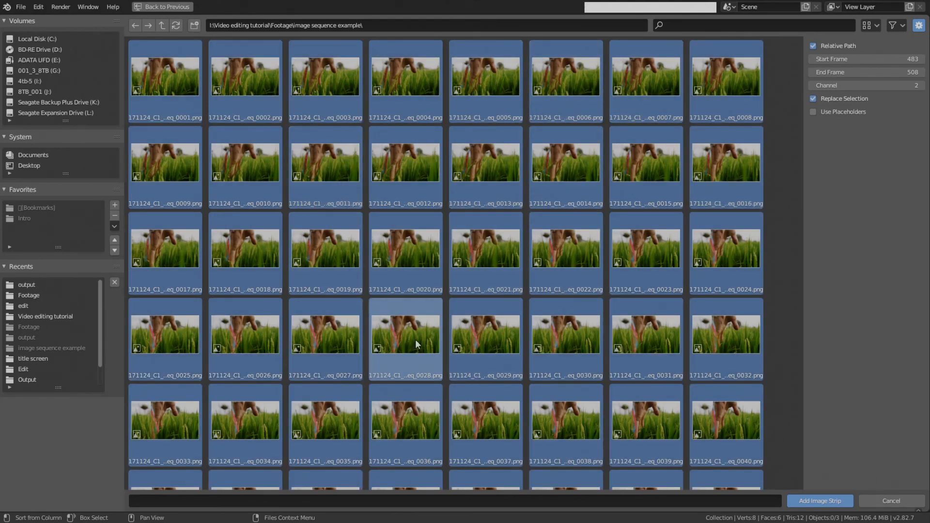
scroll(417, 340, "down", 10)
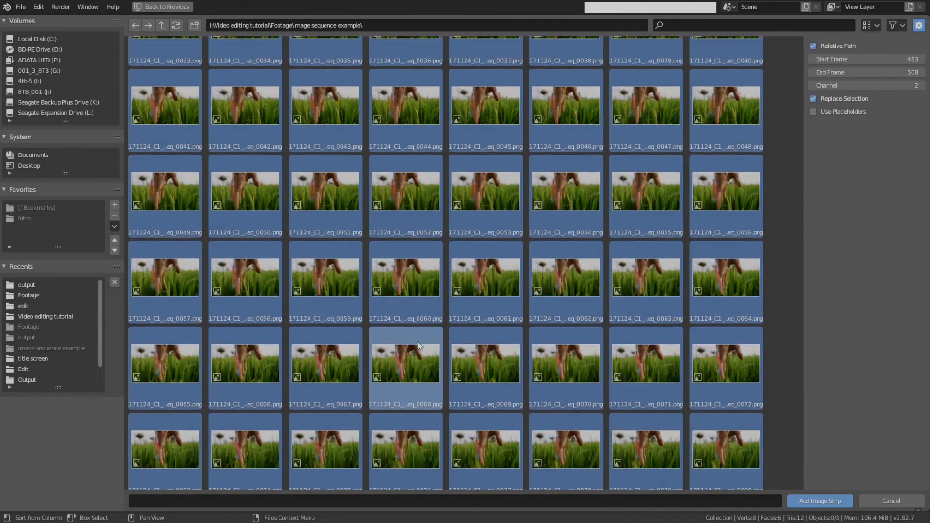
scroll(418, 341, "down", 13)
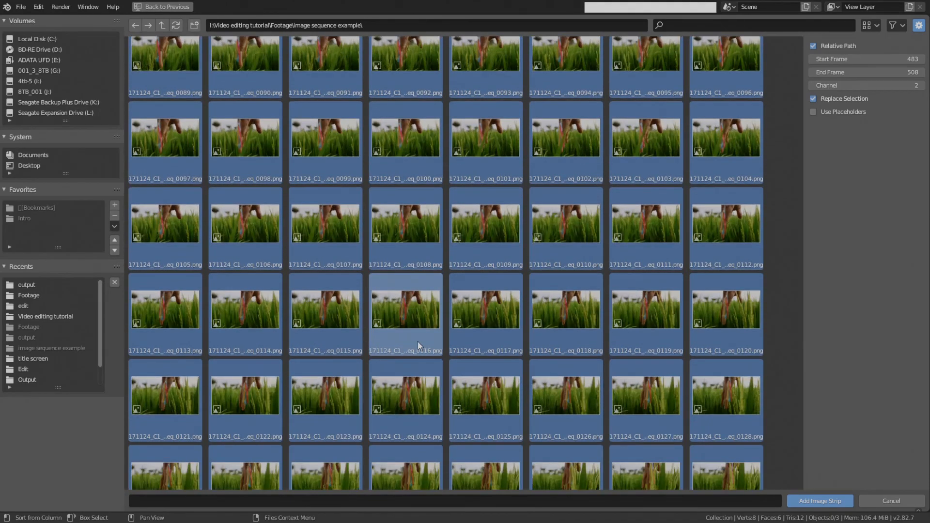
scroll(417, 341, "up", 6)
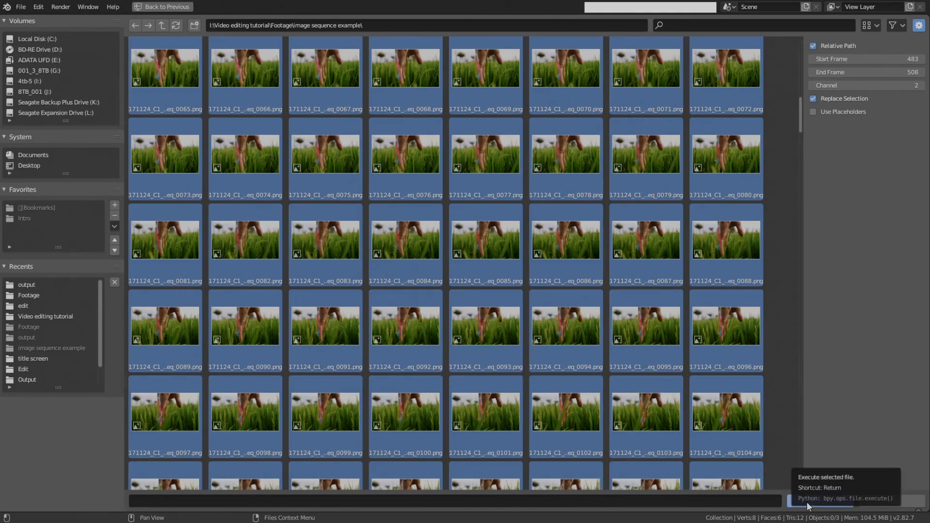
left_click(807, 502)
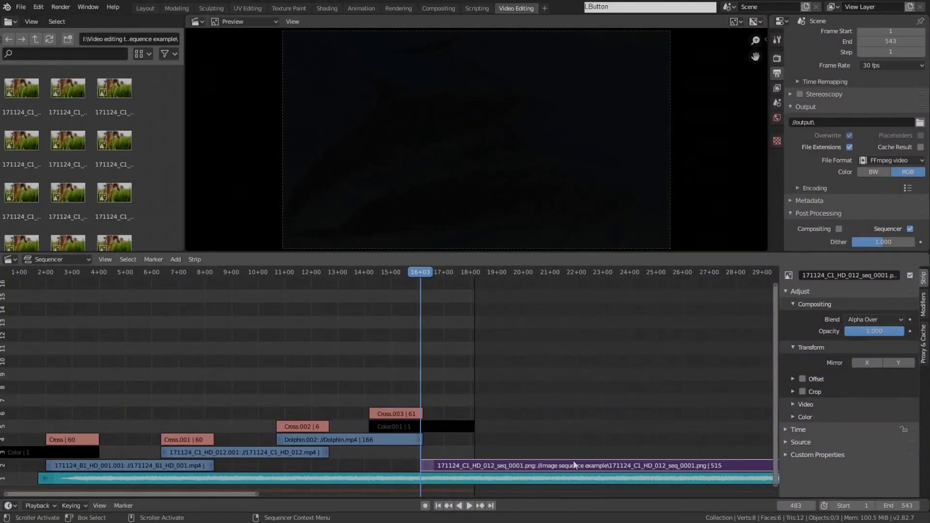
Step: Move the image sequence strip up to channel 9 above the other clips and delete it
left_click_drag(573, 464, 212, 360)
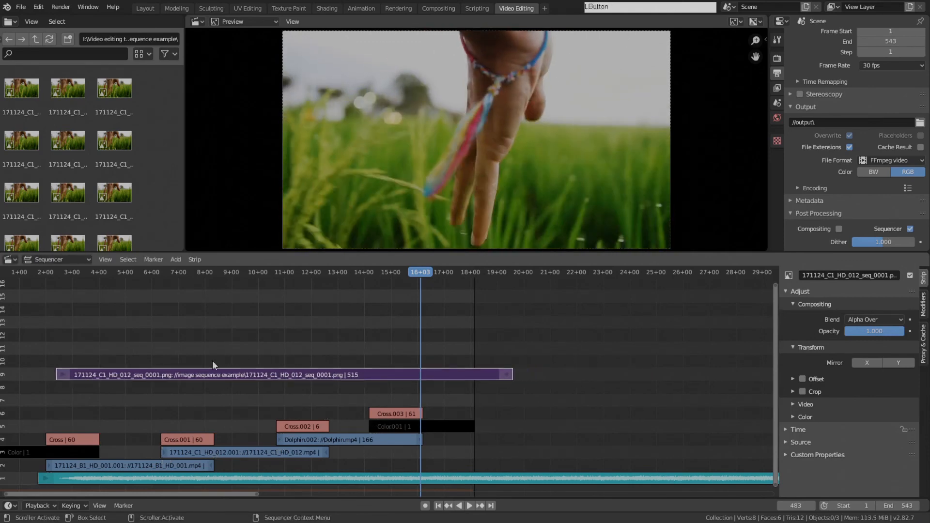
key("Delete")
key("Return")
scroll(212, 360, "down", 6)
middle_click_drag(258, 330, 316, 335)
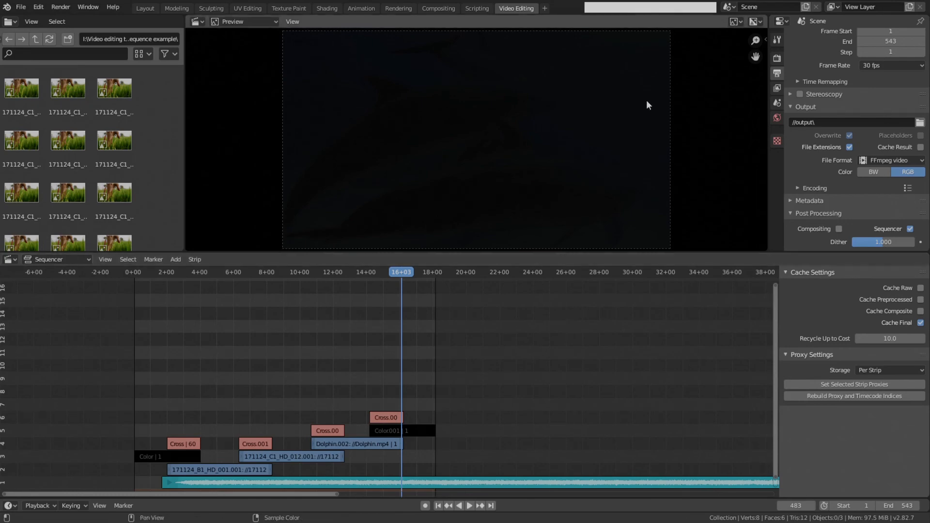
middle_click_drag(396, 334, 408, 336)
key("shift+a")
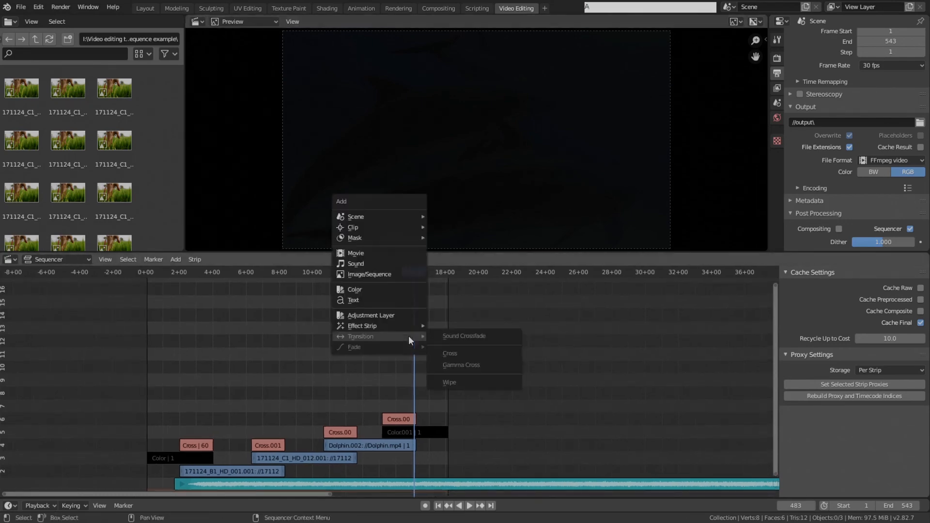
mouse_move(383, 216)
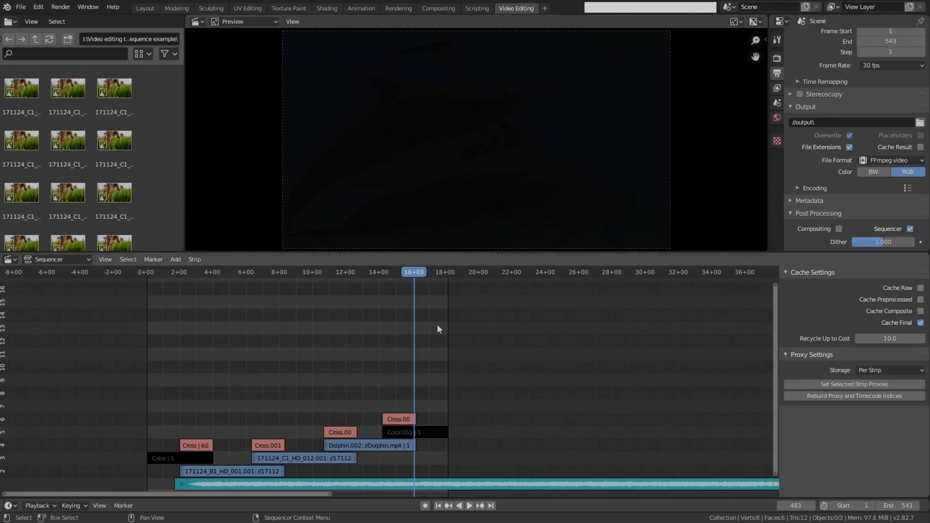
key("Home")
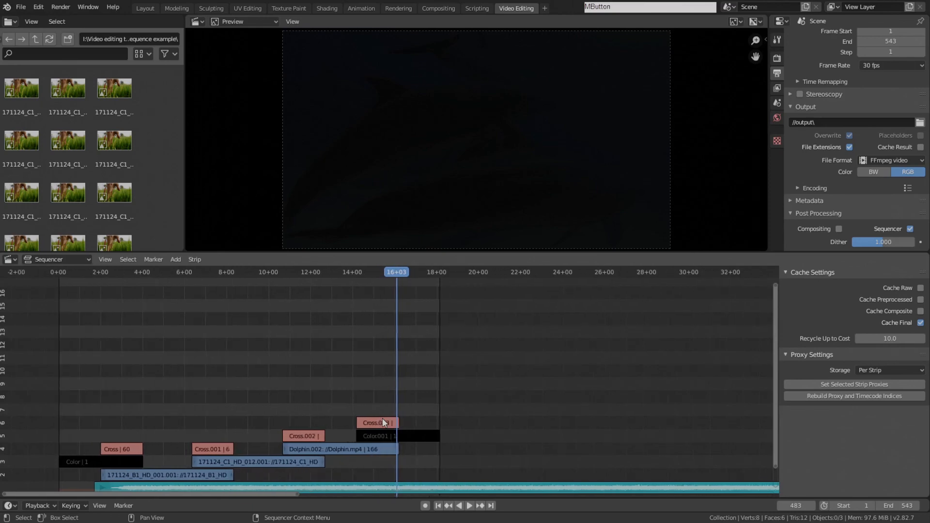
scroll(420, 365, "up", 2)
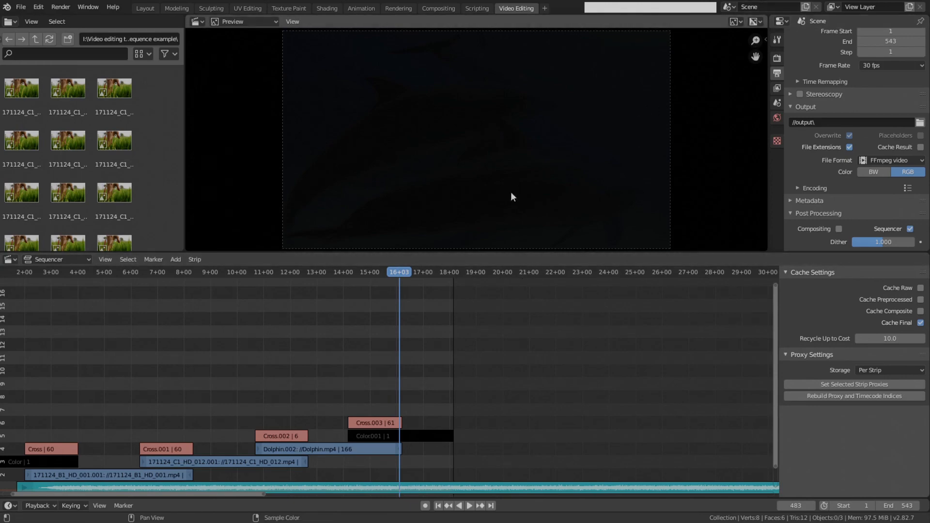
scroll(398, 371, "down", 2)
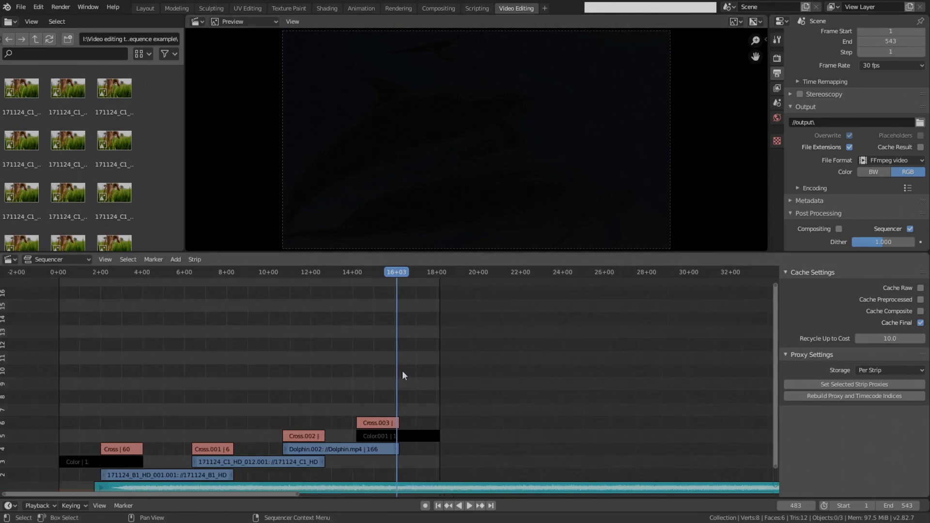
Step: Create a new empty scene and switch to the Layout workspace
left_click(805, 8)
left_click(747, 27)
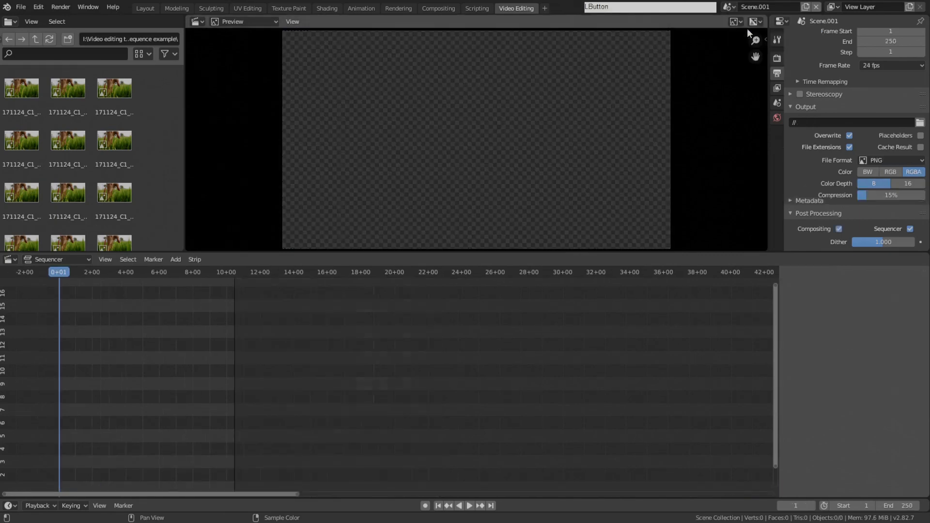
left_click(143, 10)
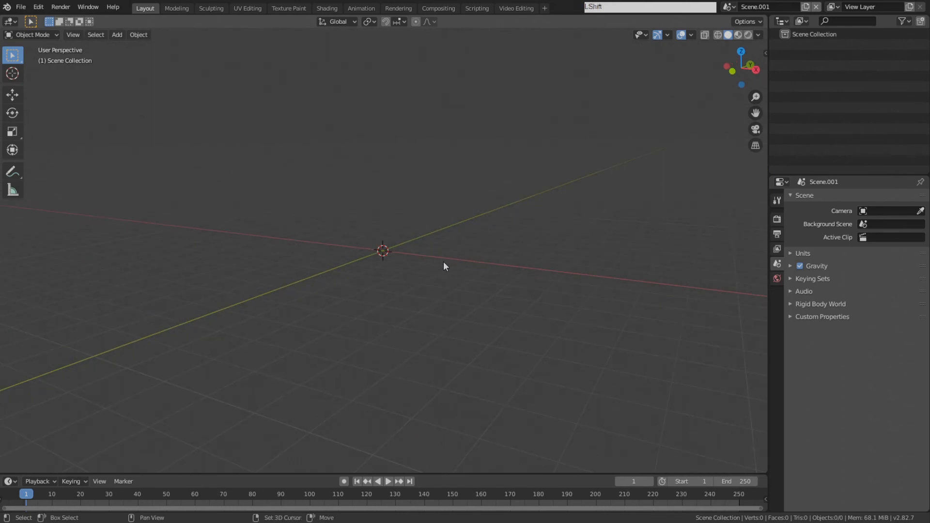
Step: Add a Monkey mesh at the origin of the new scene
key("shift+a")
mouse_move(443, 263)
left_click(475, 364)
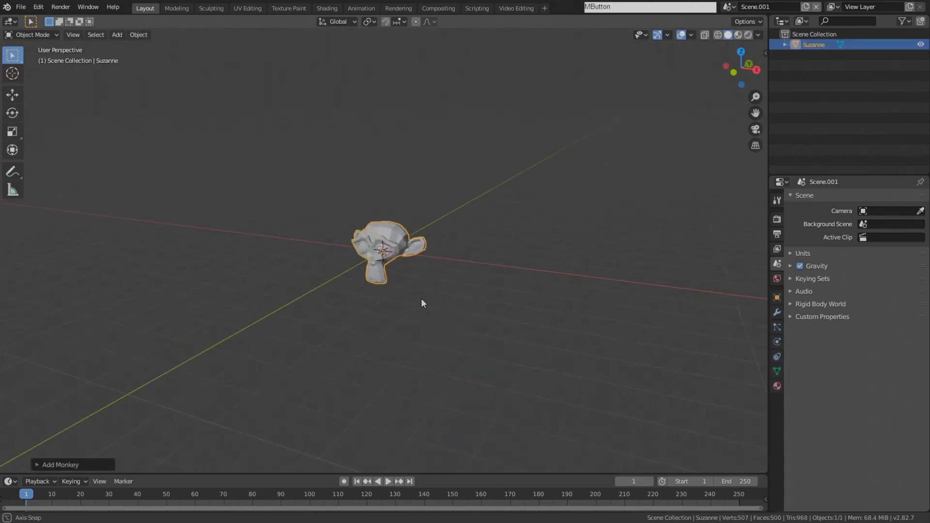
Step: Add a camera and align it to the current view so that it frames the monkey head
key("shift+a")
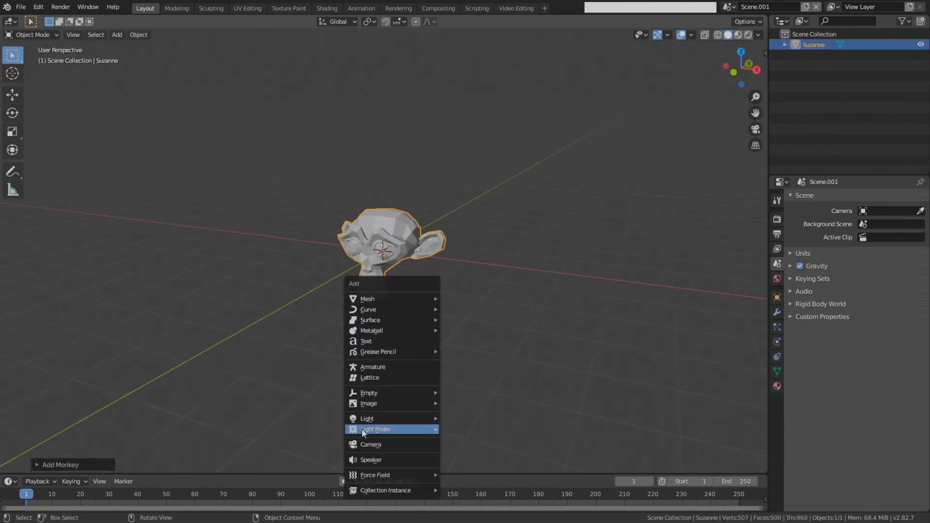
left_click(368, 444)
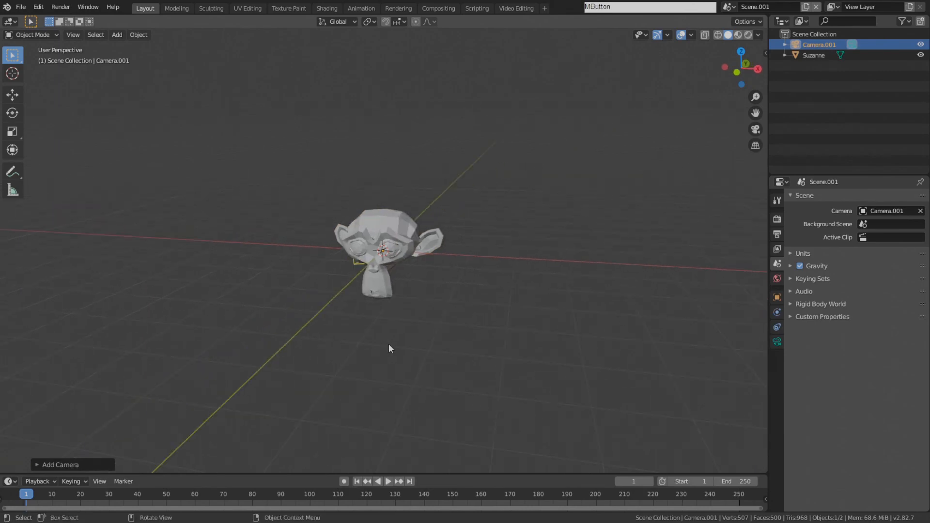
key("ctrl")
key("ctrl+KP_0")
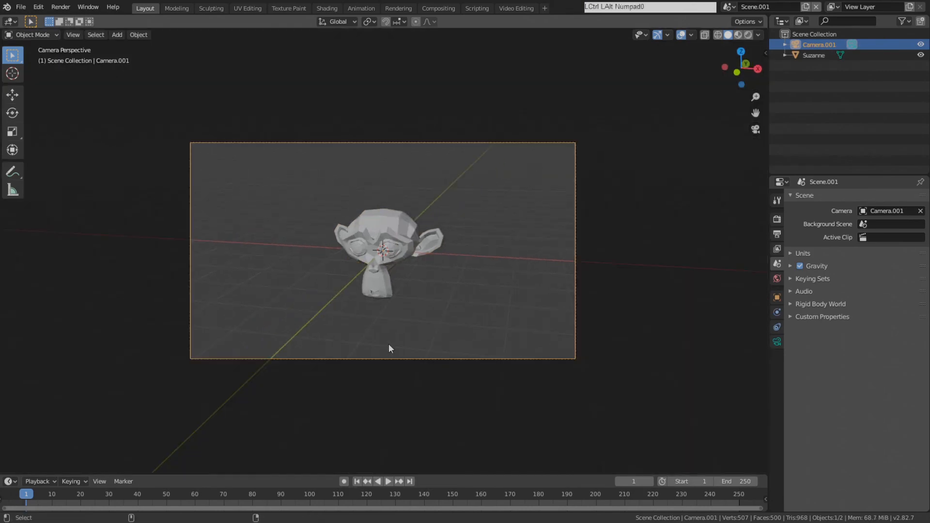
Step: Apply a level 2 subdivision surface to the monkey and shade it smooth
left_click(386, 220)
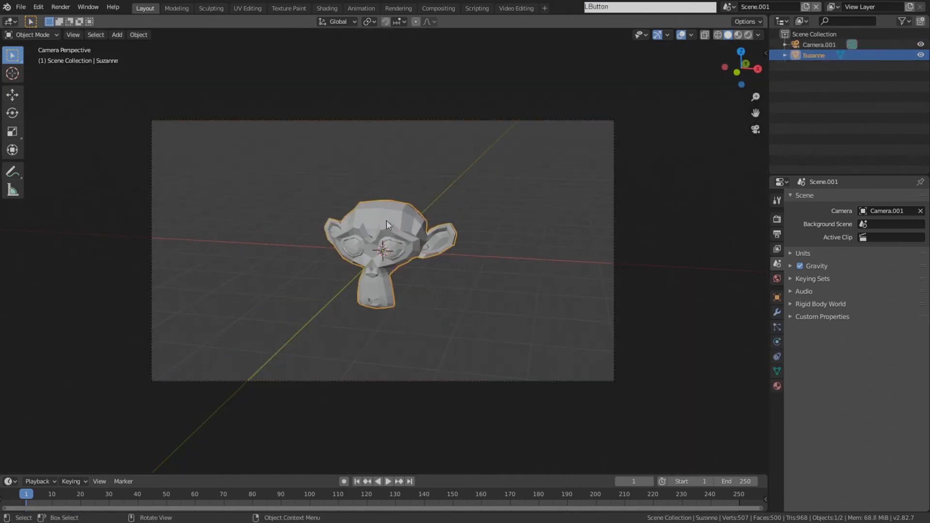
key("ctrl+2")
left_click(146, 36)
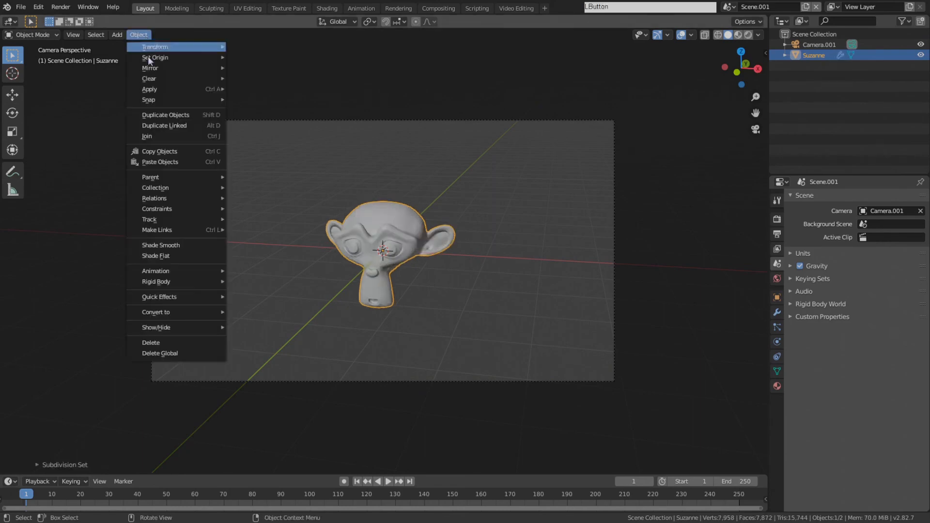
left_click(160, 245)
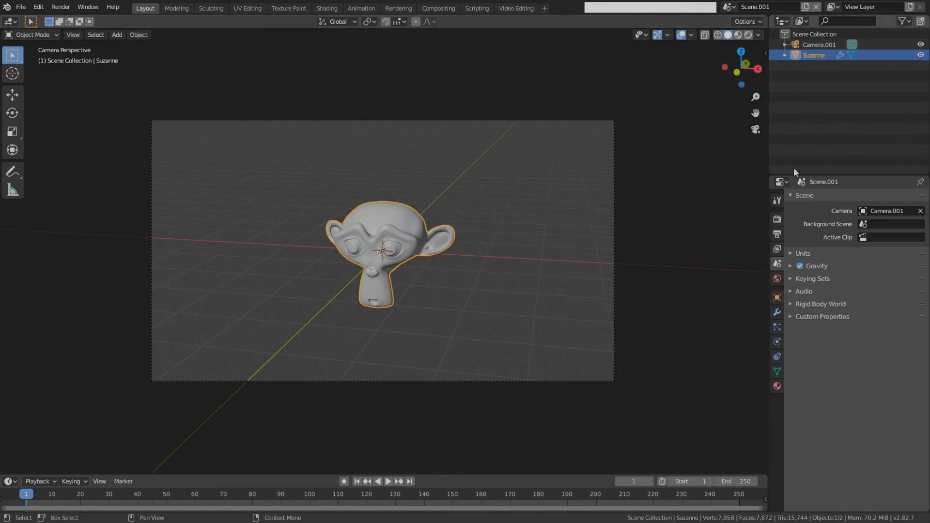
Step: Turn on the transparent film background in the render settings of Scene.001
left_click(777, 219)
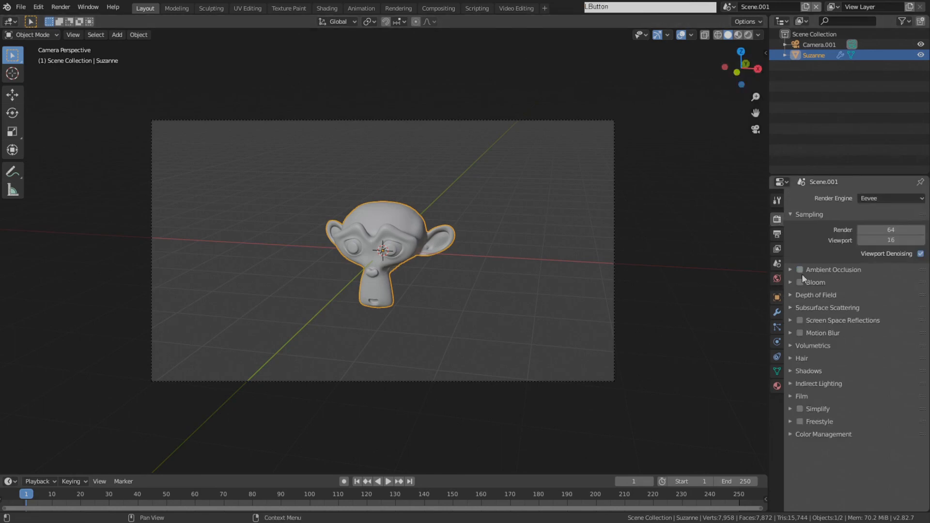
left_click(797, 396)
left_click(910, 423)
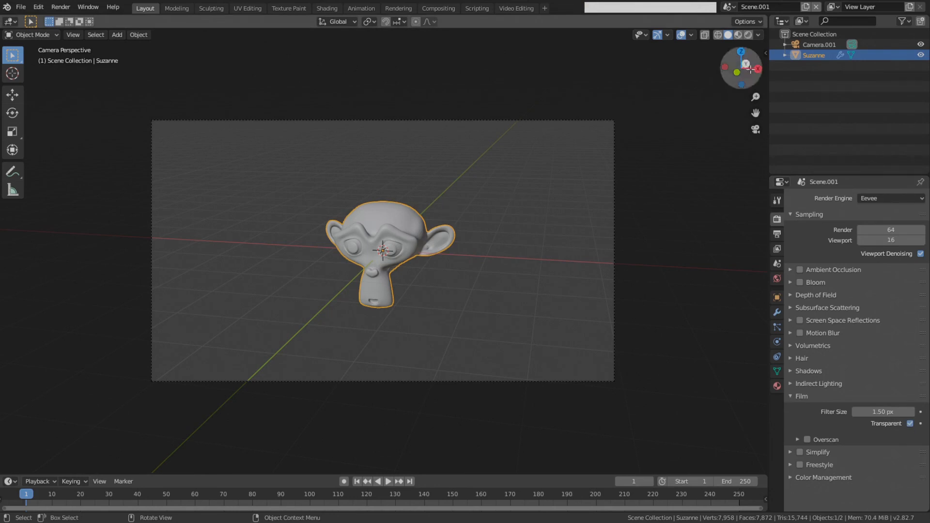
Step: Switch back to the original scene, Scene, and return to the Video Editing workspace
left_click(730, 8)
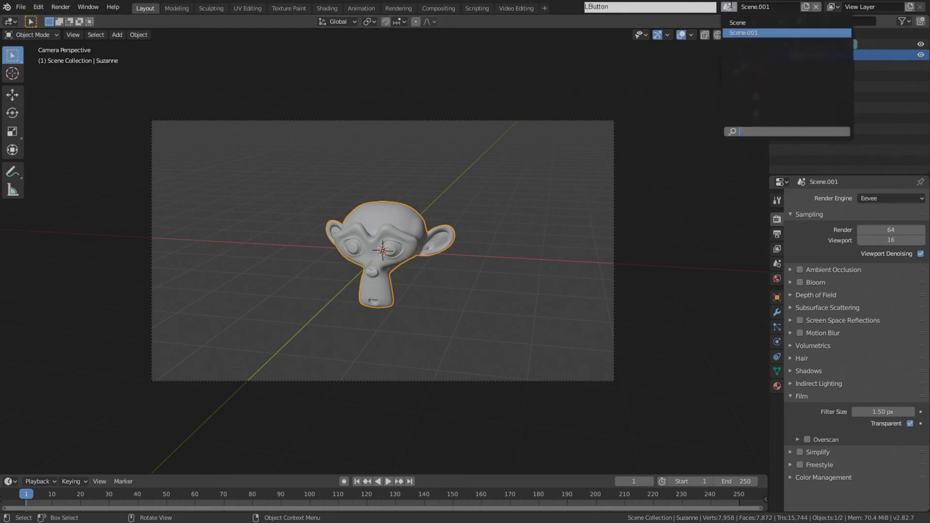
left_click(738, 23)
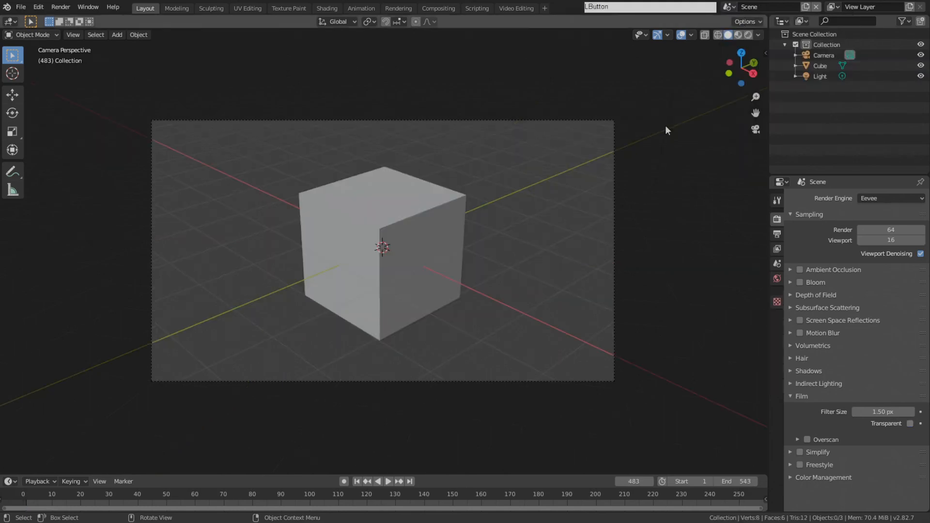
left_click(510, 8)
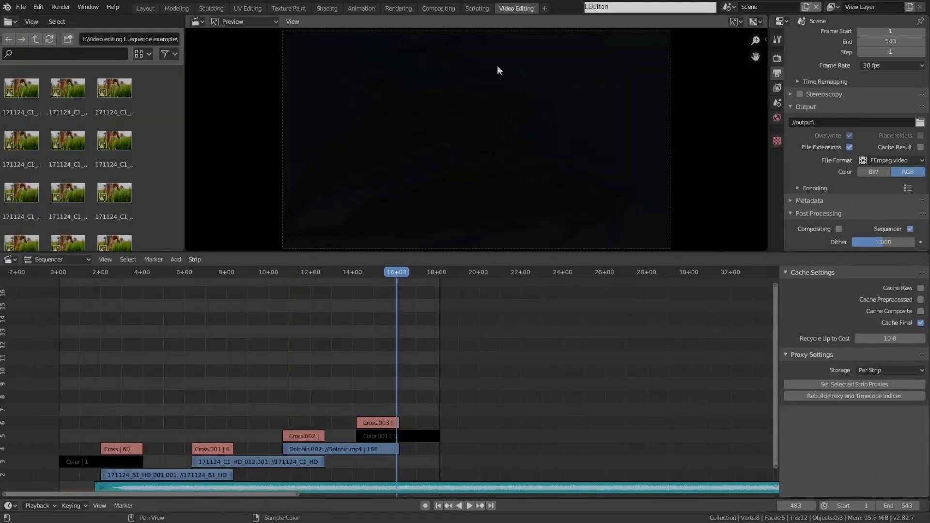
Step: Add a Scene.001 scene strip at 14+06 and move it straight up to channel 9
left_click(356, 272)
key("shift+a")
mouse_move(394, 345)
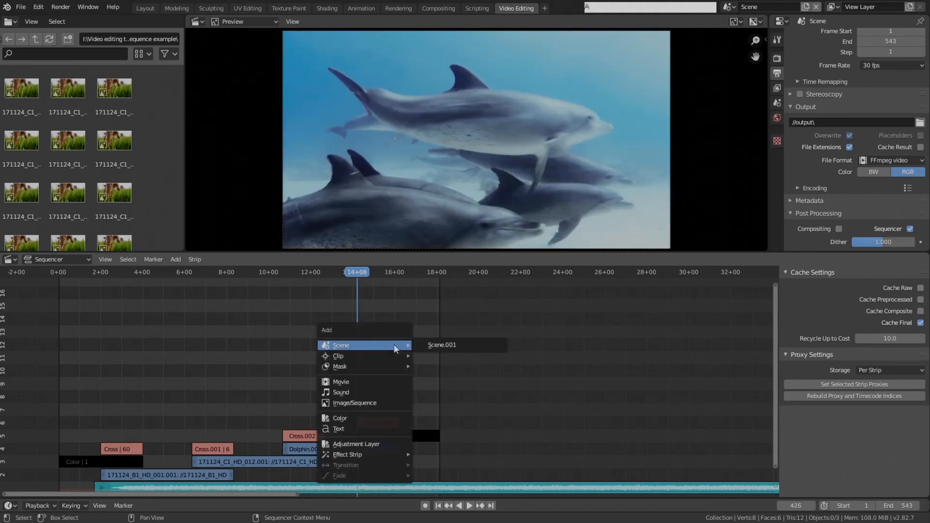
left_click(457, 346)
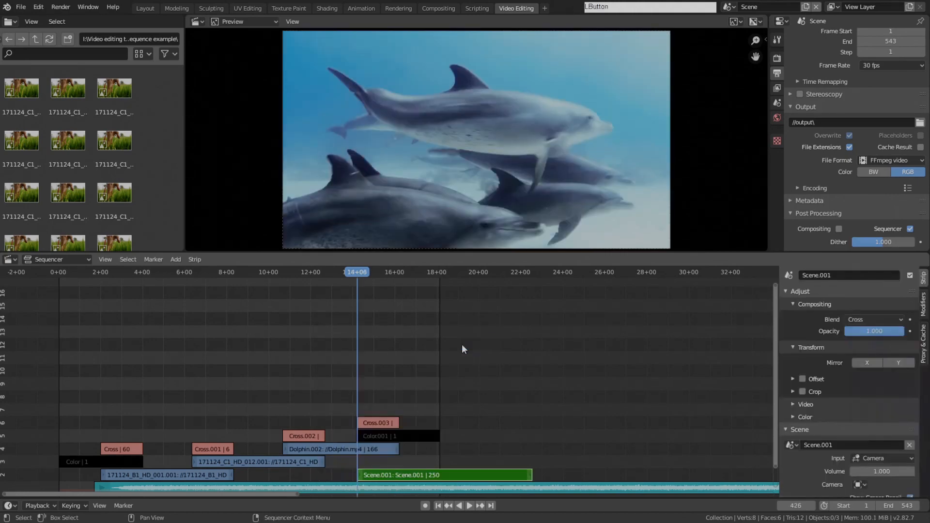
key("g")
key("y")
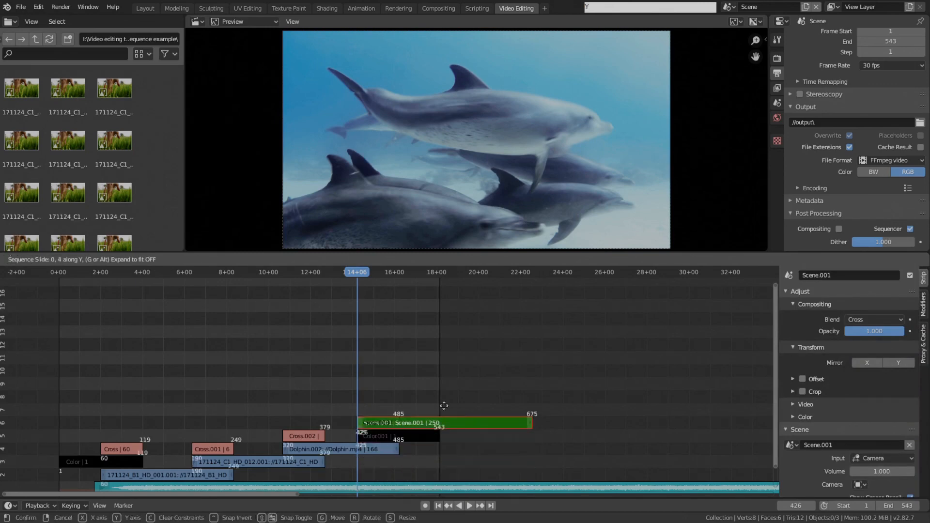
left_click(447, 374)
scroll(449, 385, "up", 3)
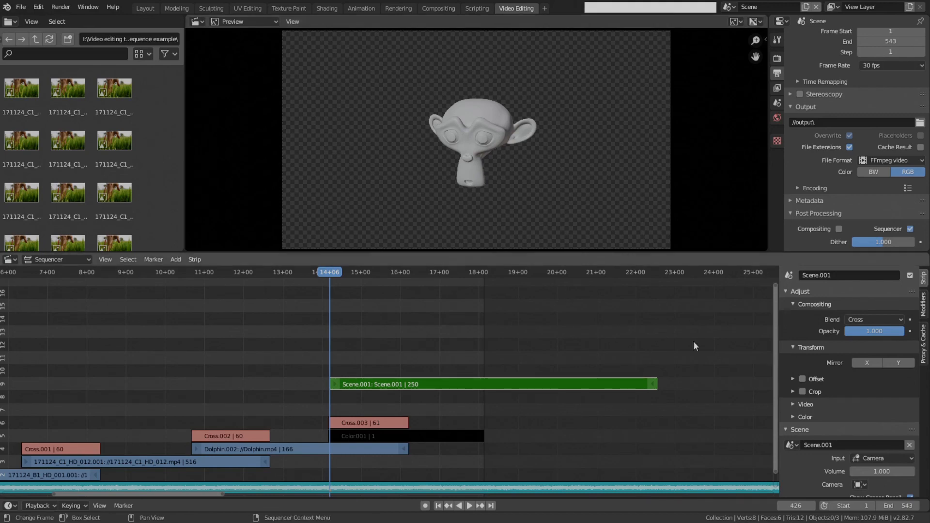
Step: Set the Scene.001 strip's blend mode to Alpha Over and play back the overlay on the dolphin footage
left_click(861, 315)
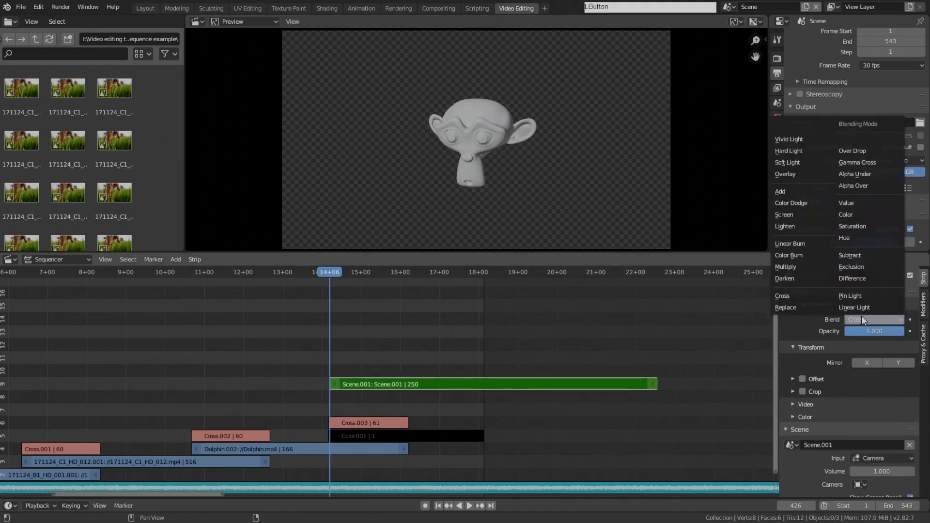
left_click(849, 186)
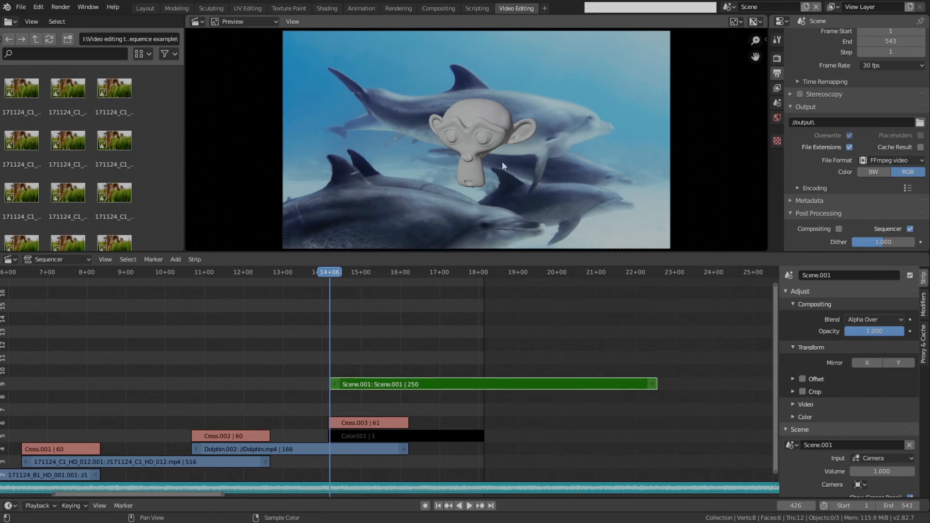
key("space")
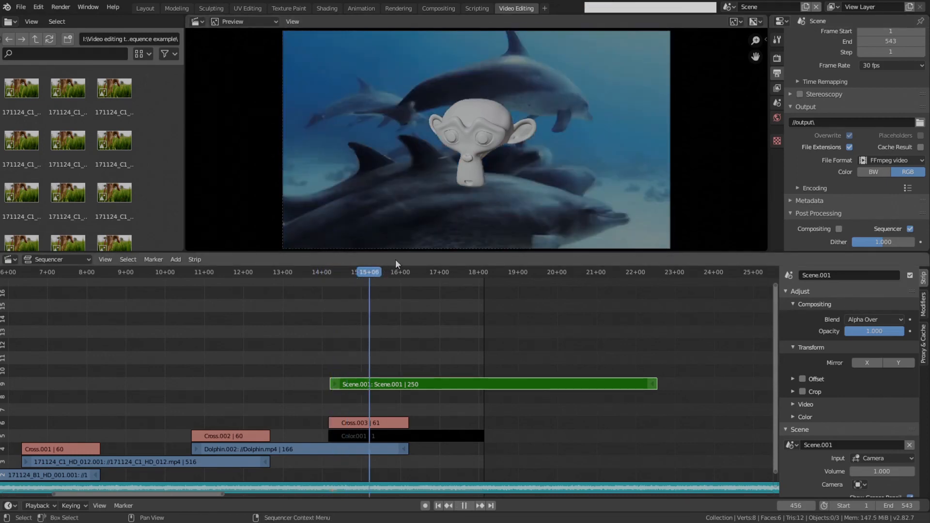
key("space")
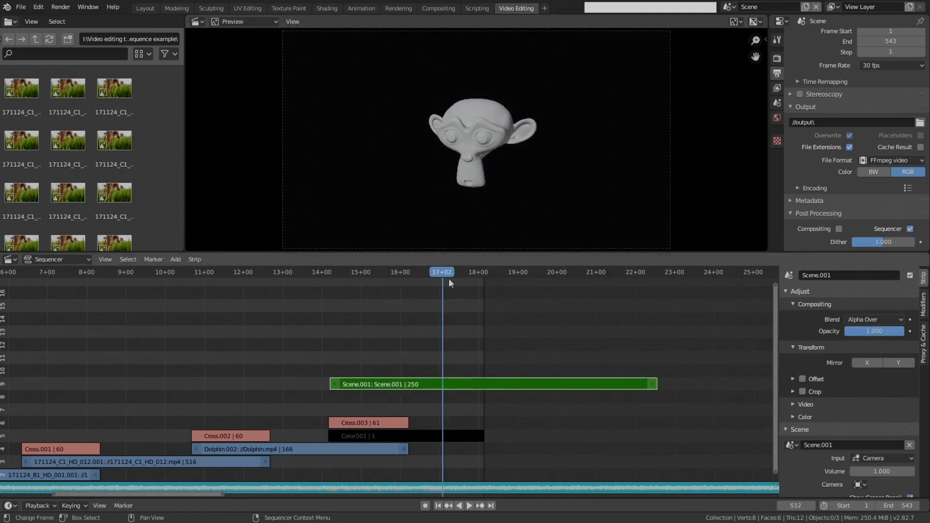
Step: Delete the Scene.001 strip from channel 9 of the sequencer
middle_click_drag(449, 280, 391, 313)
left_click(425, 380)
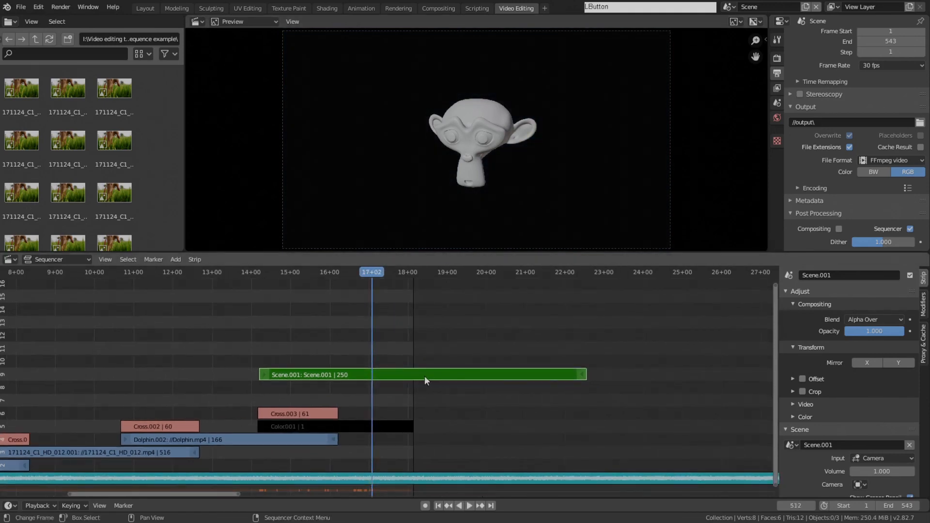
scroll(422, 363, "down", 2)
middle_click_drag(448, 363, 487, 368)
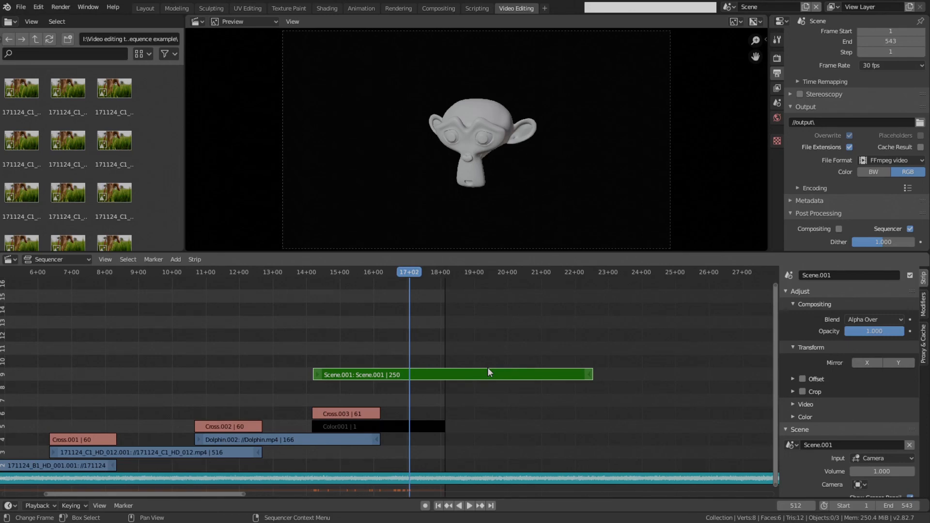
key("x")
key("Return")
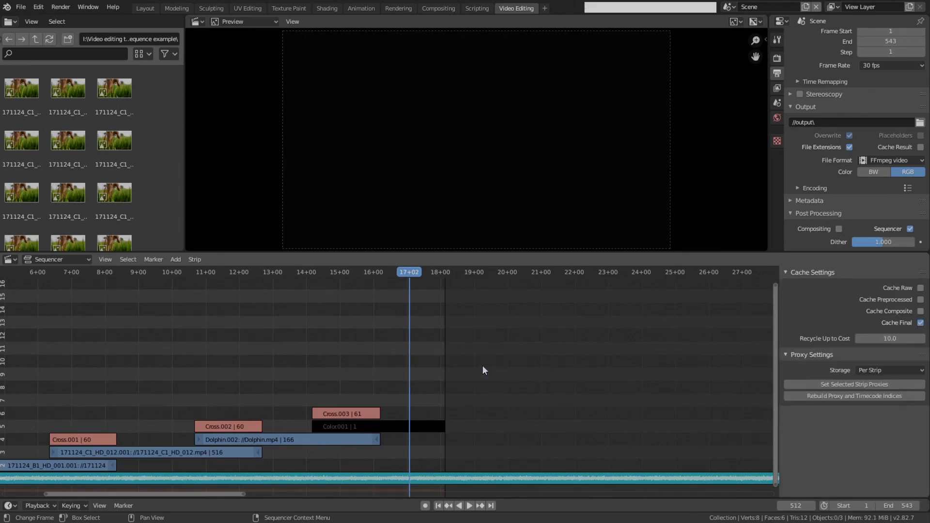
scroll(477, 364, "down", 5)
middle_click_drag(433, 349, 400, 385)
scroll(470, 370, "down", 5)
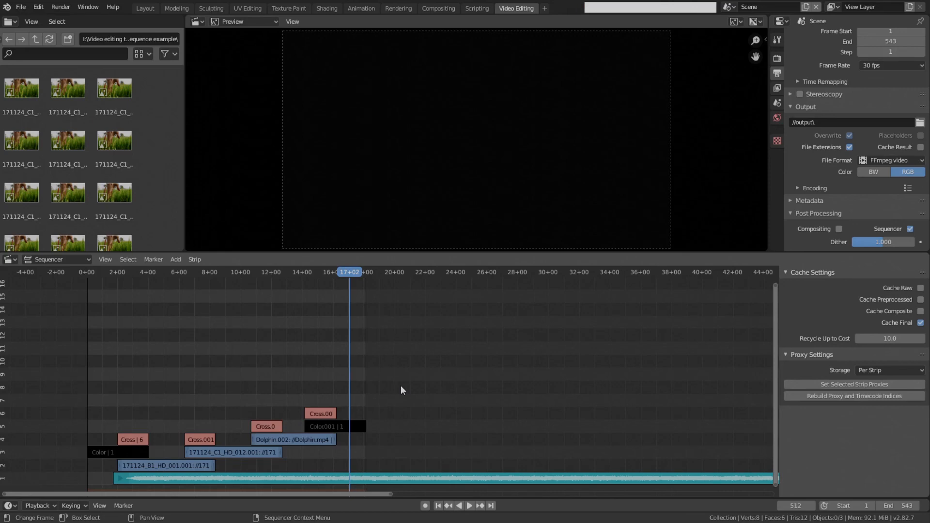
scroll(359, 411, "up", 1)
middle_click_drag(360, 410, 391, 391)
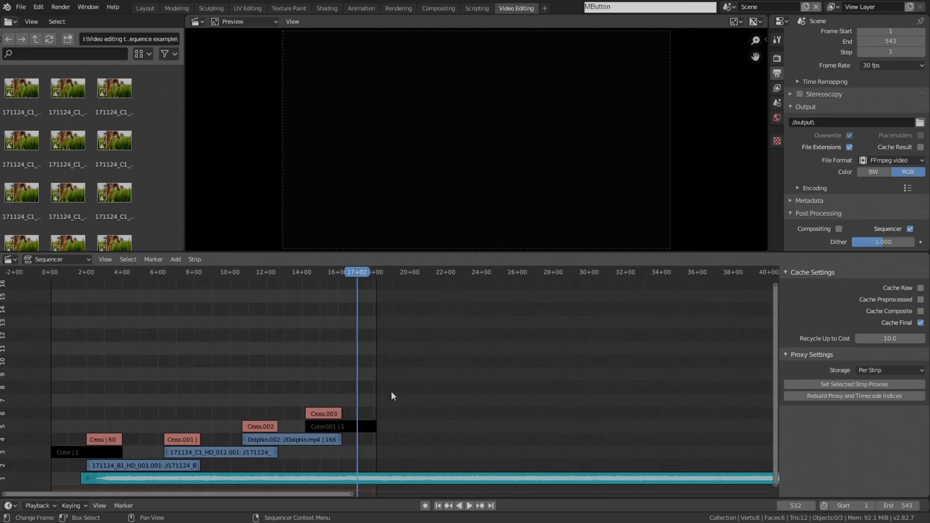